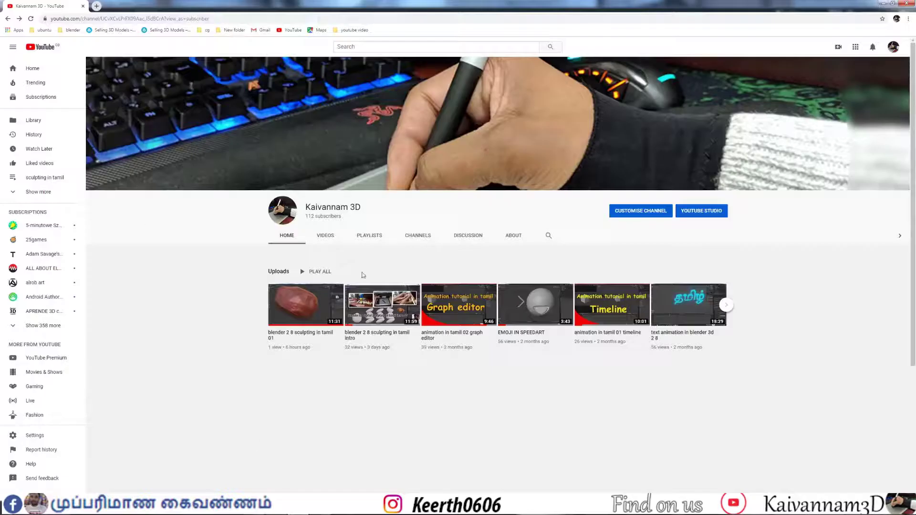
{"action": "left_click", "coordinate": [362, 237]}
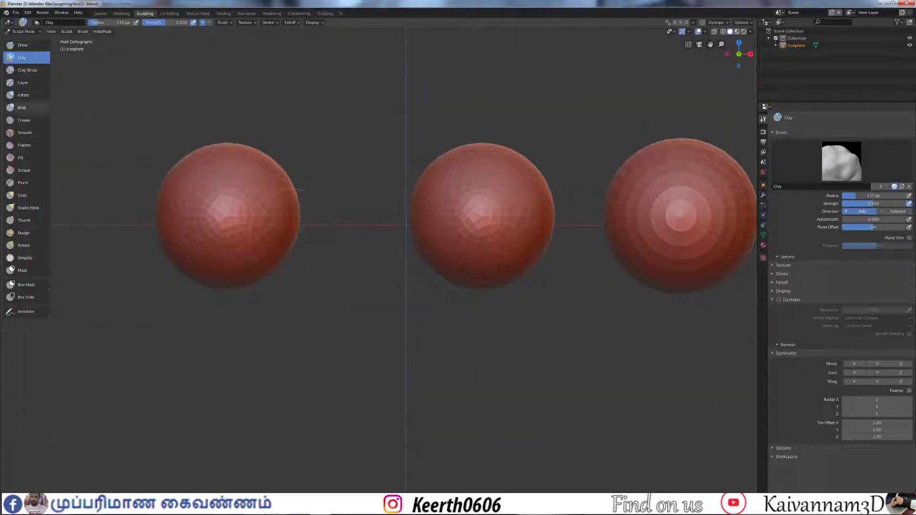
Choose the Draw brush for sculpting the spheres.
{"action": "left_click", "coordinate": [37, 22]}
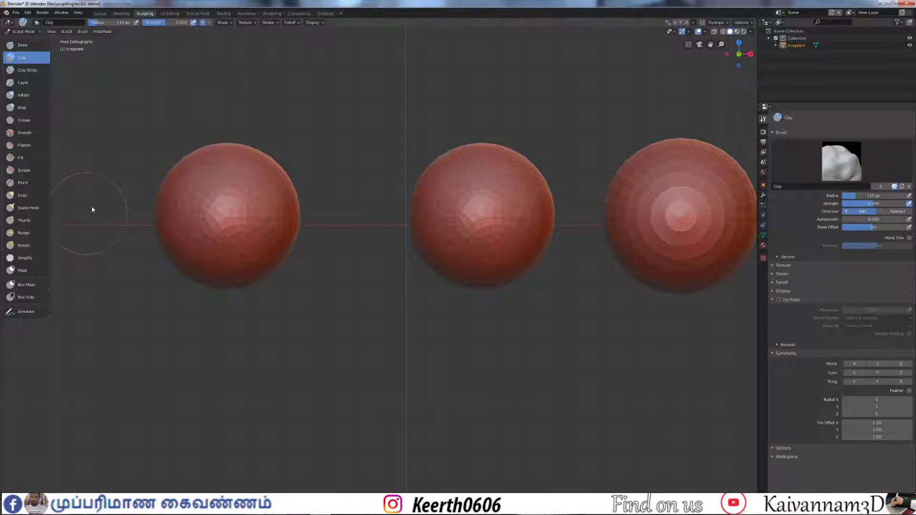
{"action": "left_click", "coordinate": [23, 45]}
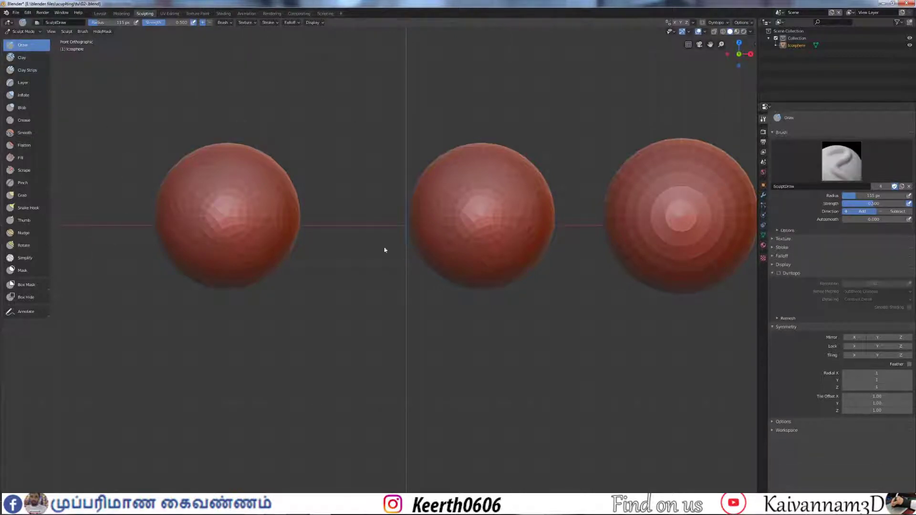
{"action": "left_click", "coordinate": [15, 12]}
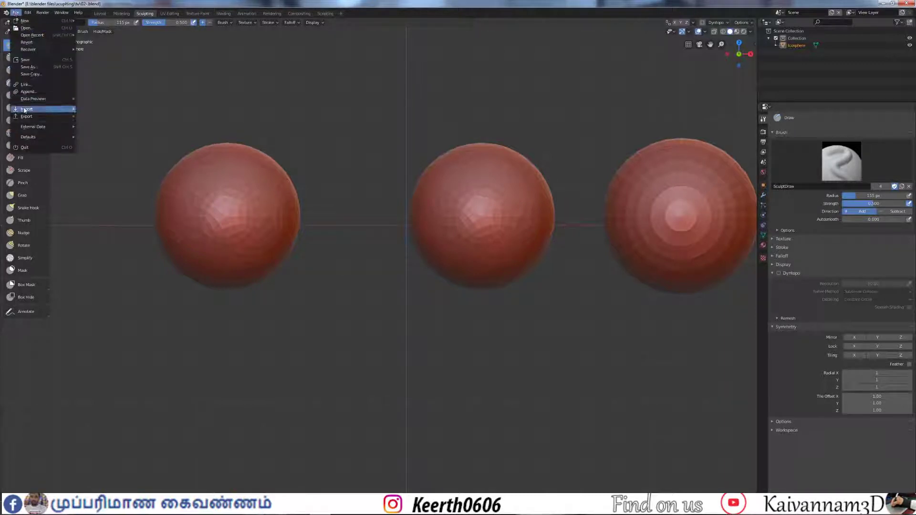
{"action": "left_click", "coordinate": [28, 93]}
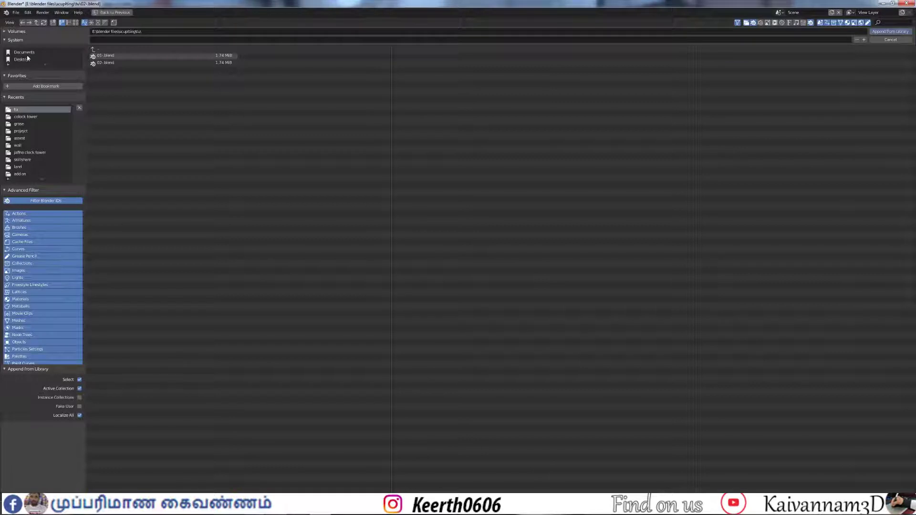
{"action": "left_click", "coordinate": [883, 40]}
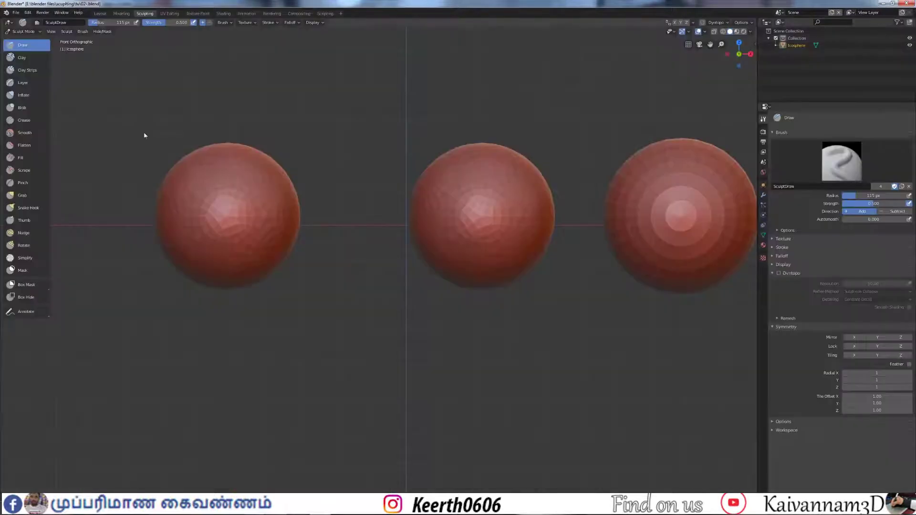
Enable Dyntopo for the spheres and set its constant-detail resolution to 20.
{"action": "middle_click_drag", "start_coordinate": [141, 107], "coordinate": [235, 135], "text": "shift"}
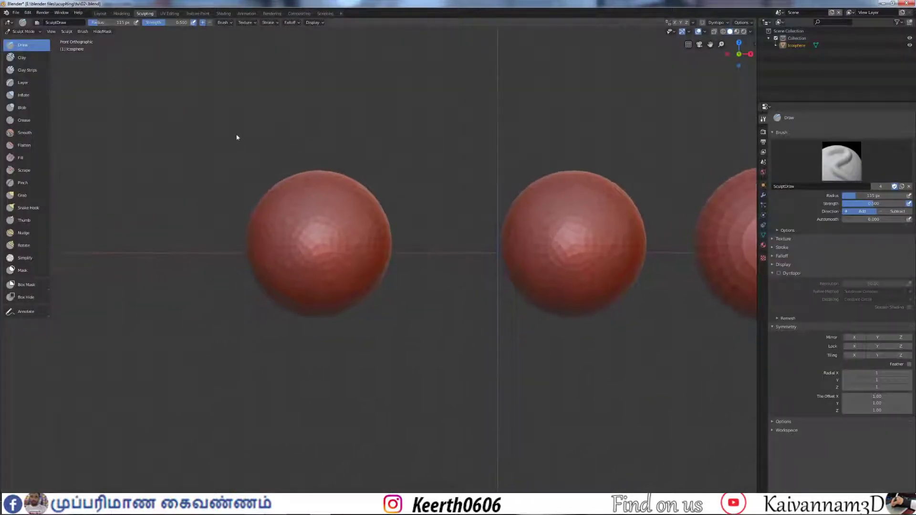
{"action": "scroll", "coordinate": [399, 223], "scroll_direction": "up", "scroll_amount": 2}
{"action": "middle_click_drag", "start_coordinate": [331, 183], "coordinate": [415, 202], "text": "shift"}
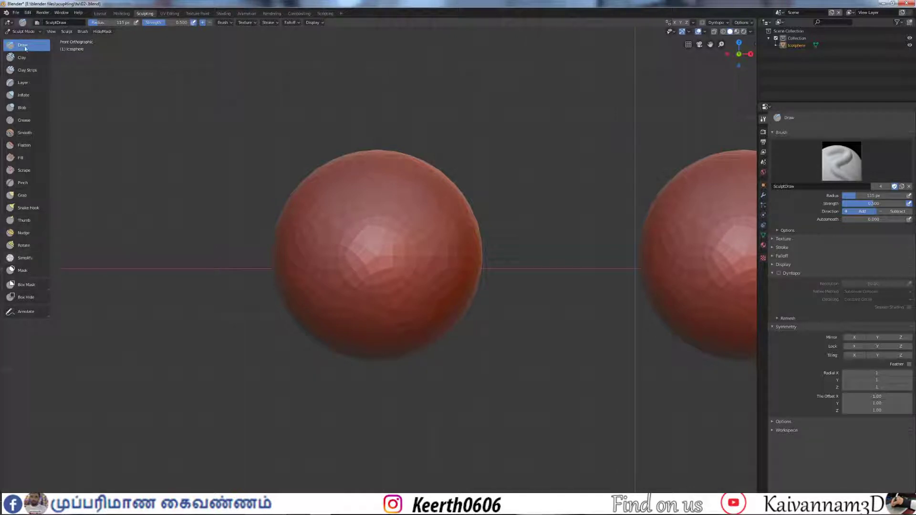
{"action": "mouse_move", "coordinate": [325, 262]}
{"action": "middle_mouse_down", "text": "shift"}
{"action": "mouse_move", "coordinate": [262, 212]}
{"action": "mouse_move", "coordinate": [248, 225]}
{"action": "middle_mouse_up", "text": "shift"}
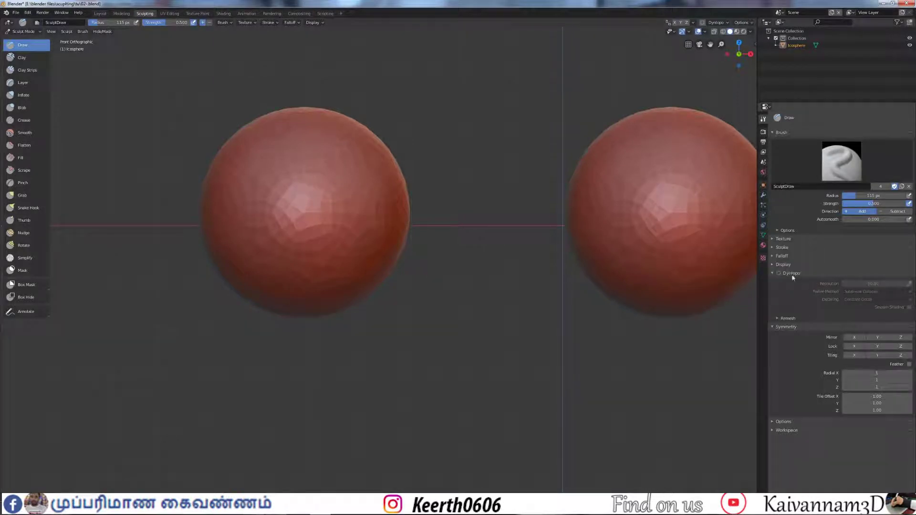
{"action": "left_click", "coordinate": [777, 272]}
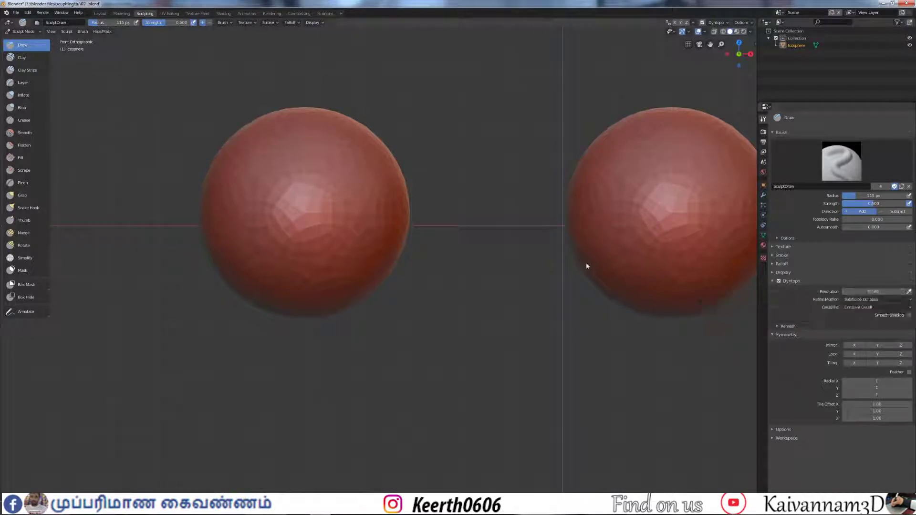
{"action": "left_click", "coordinate": [861, 291]}
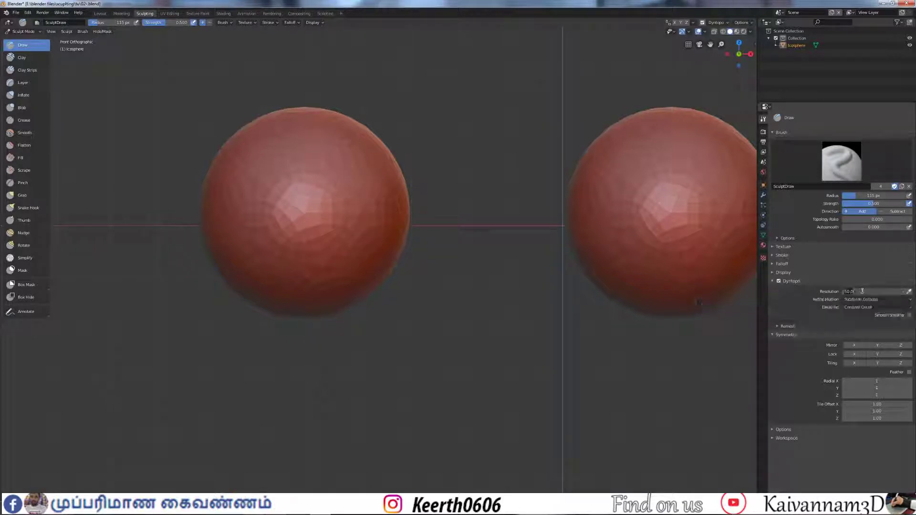
{"action": "type", "text": "10"}
{"action": "key", "text": "Return"}
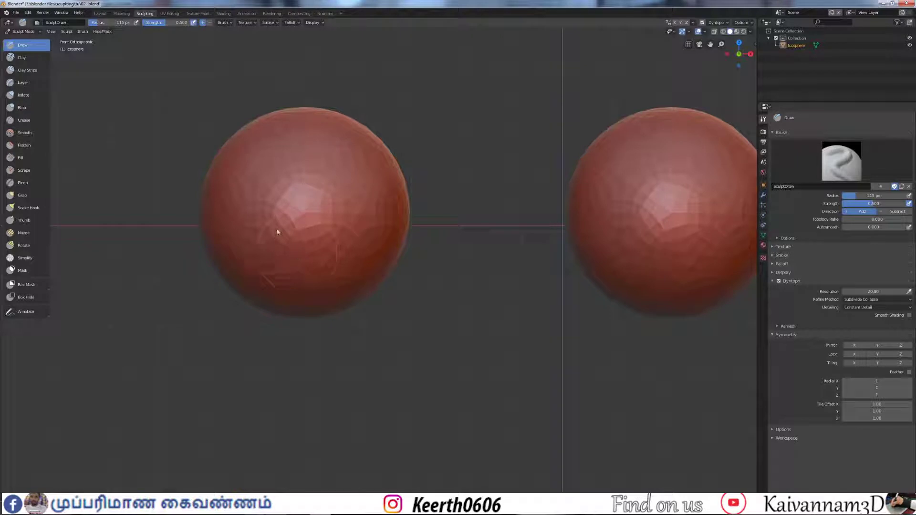
Sculpt a curved ridge across the upper part of the leftmost sphere with the Draw brush.
{"action": "scroll", "coordinate": [281, 230], "scroll_direction": "up", "scroll_amount": 2}
{"action": "middle_click_drag", "start_coordinate": [280, 231], "coordinate": [410, 250], "text": "shift"}
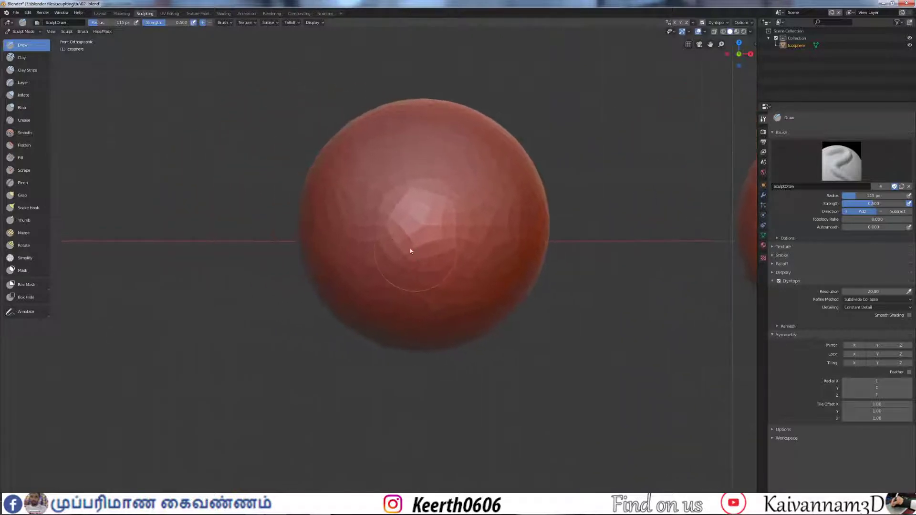
{"action": "middle_click_drag", "start_coordinate": [348, 166], "coordinate": [225, 176], "text": "shift"}
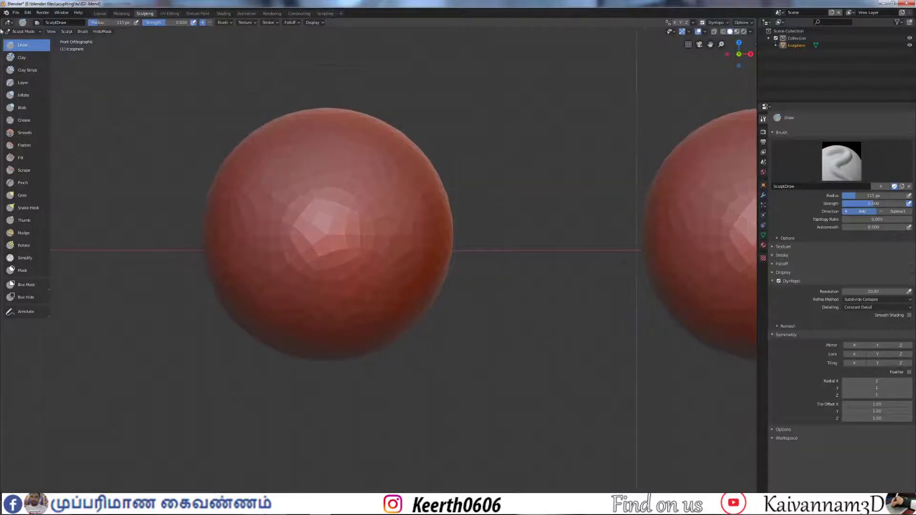
{"action": "mouse_move", "coordinate": [231, 212]}
{"action": "left_mouse_down"}
{"action": "mouse_move", "coordinate": [223, 213]}
{"action": "mouse_move", "coordinate": [321, 162]}
{"action": "mouse_move", "coordinate": [239, 198]}
{"action": "mouse_move", "coordinate": [298, 171]}
{"action": "mouse_move", "coordinate": [380, 153]}
{"action": "mouse_move", "coordinate": [321, 148]}
{"action": "mouse_move", "coordinate": [419, 176]}
{"action": "mouse_move", "coordinate": [312, 172]}
{"action": "mouse_move", "coordinate": [255, 199]}
{"action": "left_mouse_up"}
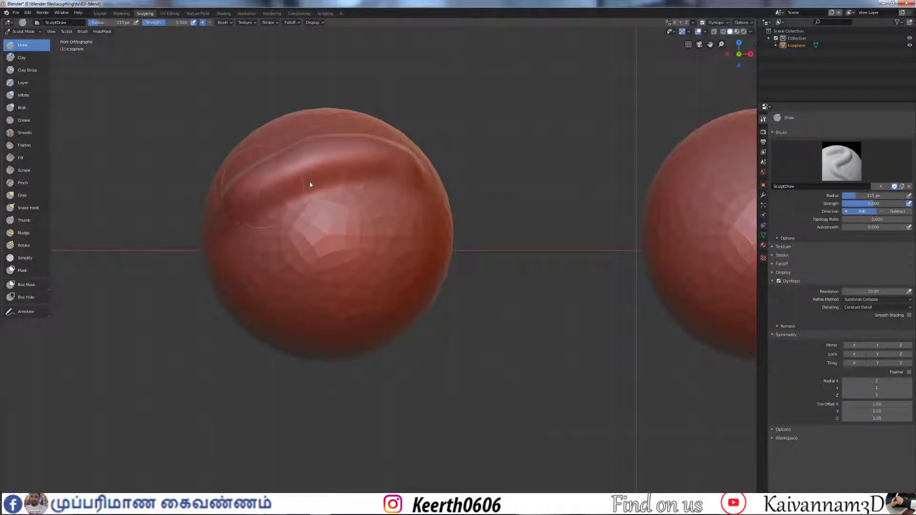
Examine the mesh density around the sculpted ridge in wireframe from the side.
{"action": "key", "text": "shift+z"}
{"action": "mouse_move", "coordinate": [299, 190]}
{"action": "middle_mouse_down"}
{"action": "mouse_move", "coordinate": [267, 180]}
{"action": "mouse_move", "coordinate": [282, 143]}
{"action": "mouse_move", "coordinate": [343, 177]}
{"action": "mouse_move", "coordinate": [448, 149]}
{"action": "middle_mouse_up"}
{"action": "scroll", "coordinate": [436, 157], "scroll_direction": "up", "scroll_amount": 4}
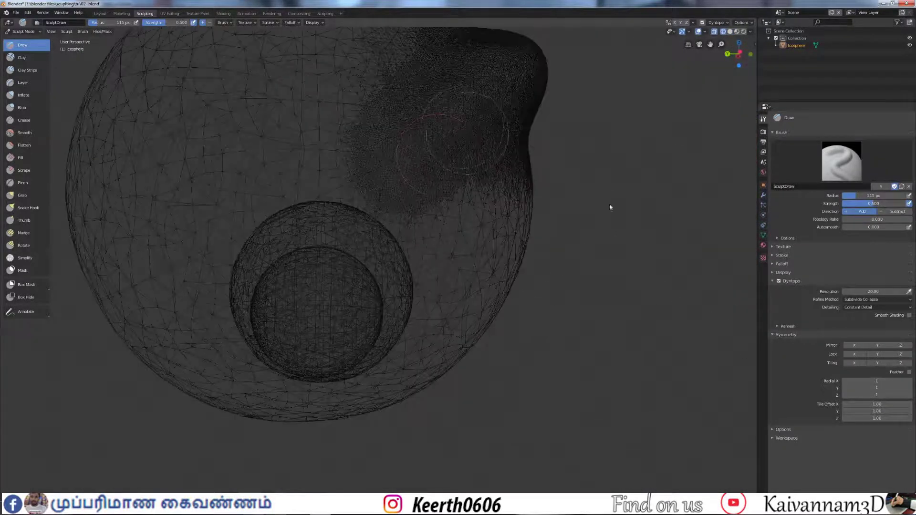
{"action": "scroll", "coordinate": [440, 205], "scroll_direction": "down", "scroll_amount": 3}
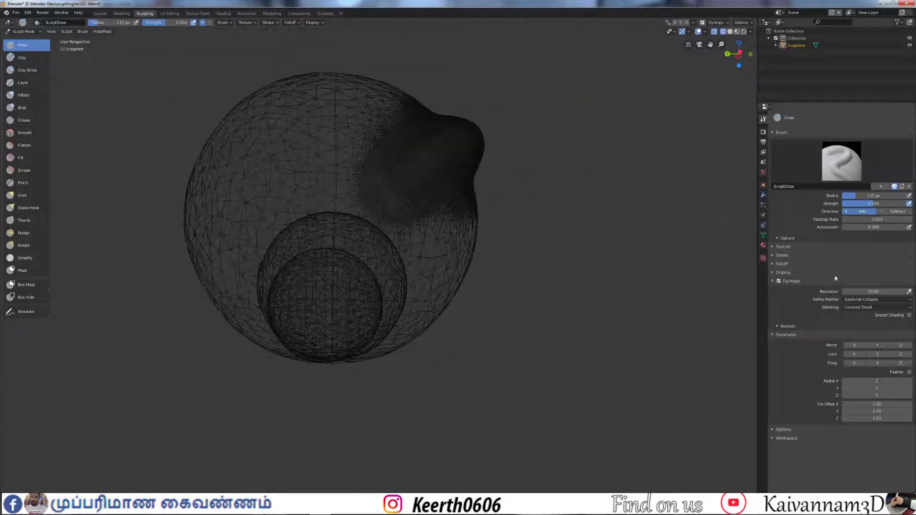
Set the Dyntopo resolution to 10.
{"action": "left_click", "coordinate": [857, 291]}
{"action": "type", "text": "10"}
{"action": "key", "text": "Return"}
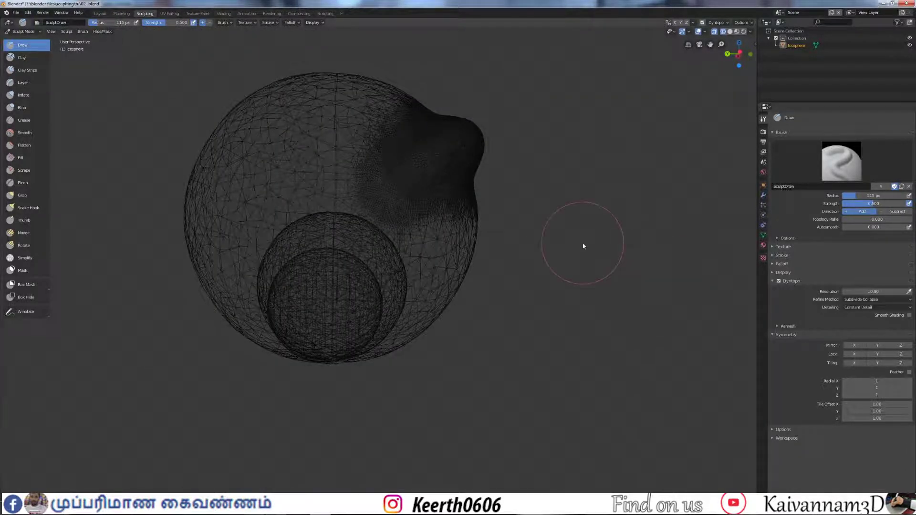
Return to the solid front view and sculpt a second ridge across the middle of the leftmost sphere.
{"action": "key", "text": "KP_1"}
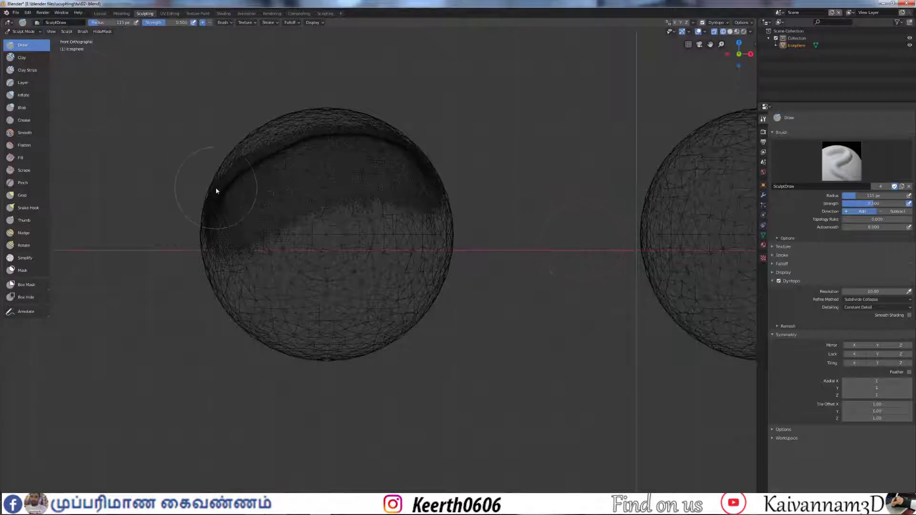
{"action": "key", "text": "shift+z"}
{"action": "mouse_move", "coordinate": [270, 274]}
{"action": "left_mouse_down"}
{"action": "mouse_move", "coordinate": [398, 234]}
{"action": "mouse_move", "coordinate": [236, 287]}
{"action": "left_mouse_up"}
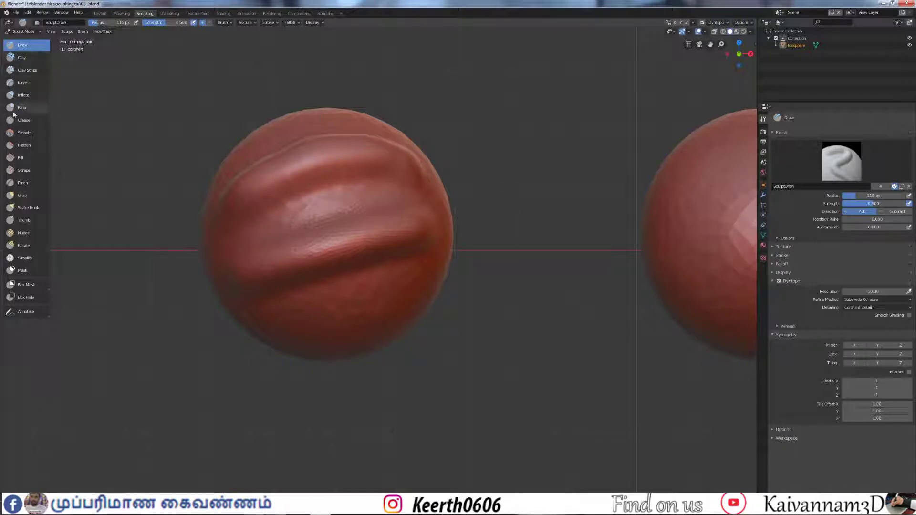
Undo the ridge strokes on the leftmost sphere.
{"action": "key", "text": "ctrl+z"}
{"action": "key", "text": "ctrl+z"}
{"action": "key", "text": "ctrl+z"}
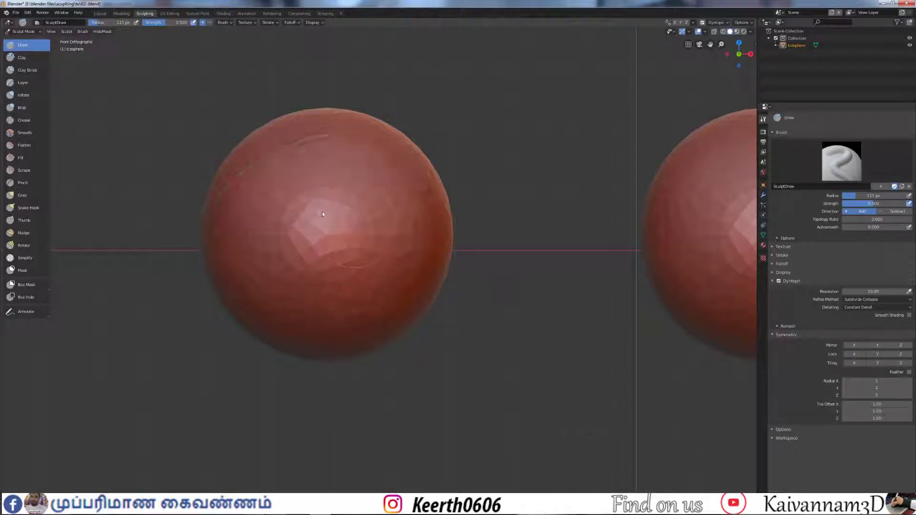
Use the Clay brush to lightly build up the upper front of the leftmost sphere.
{"action": "left_click", "coordinate": [22, 57]}
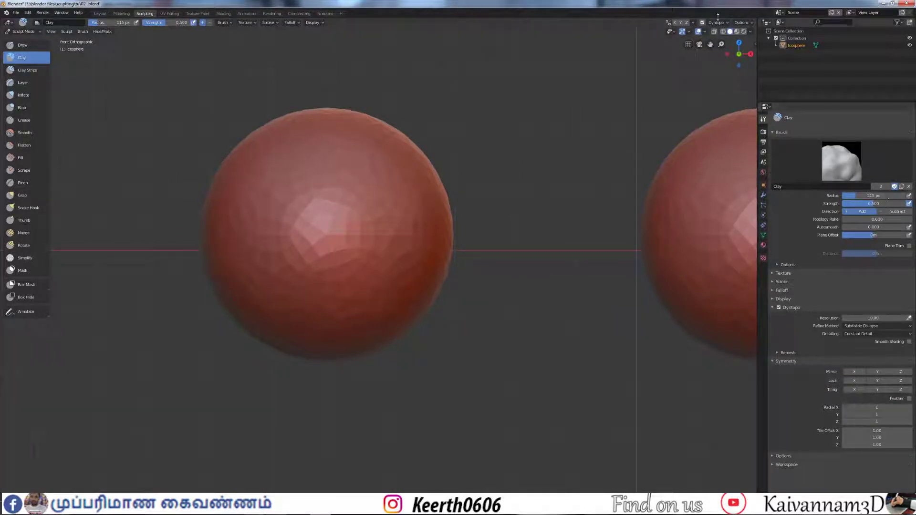
{"action": "left_click", "coordinate": [745, 23]}
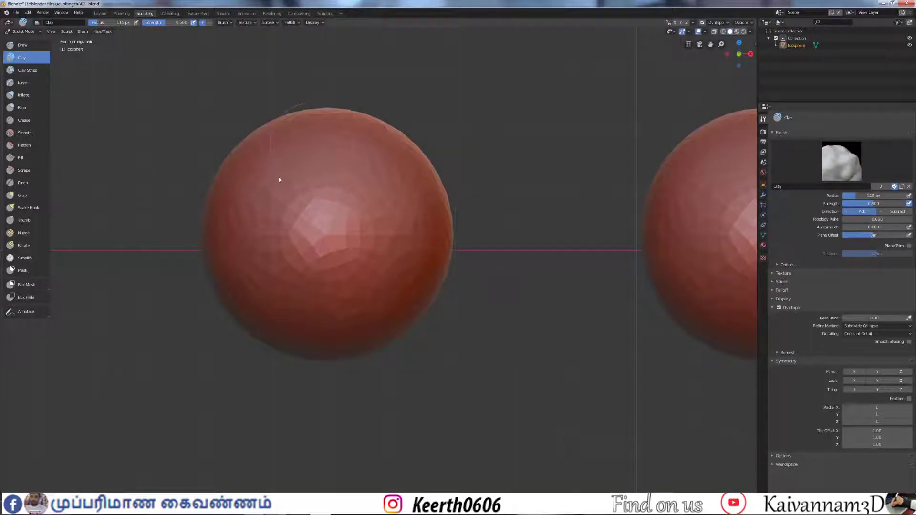
{"action": "left_click", "coordinate": [741, 23]}
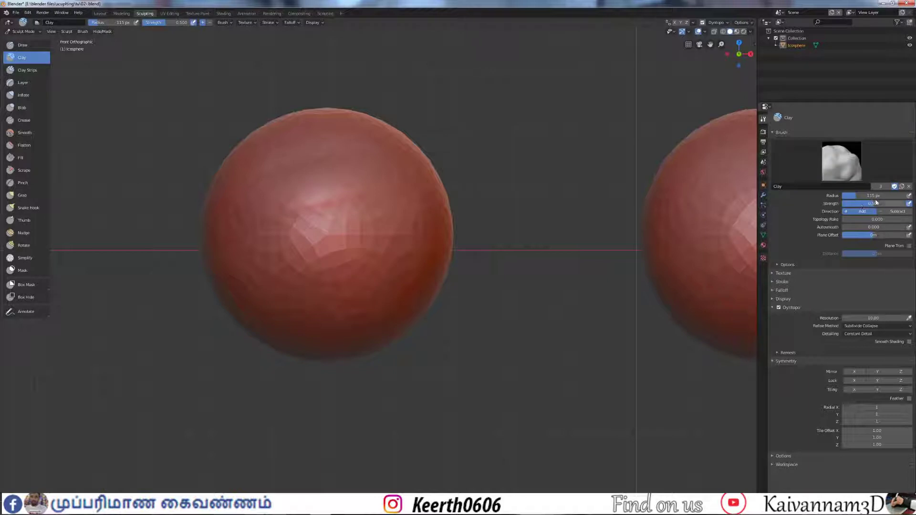
Sculpt two slanted ridges, one below the other, across the lower half of the leftmost sphere with the Draw brush.
{"action": "left_click", "coordinate": [22, 45]}
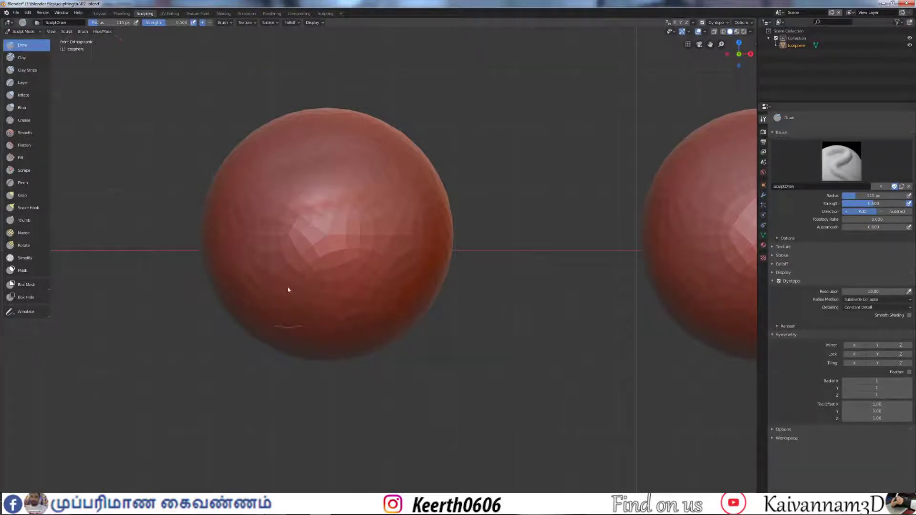
{"action": "left_click_drag", "start_coordinate": [287, 290], "coordinate": [405, 248]}
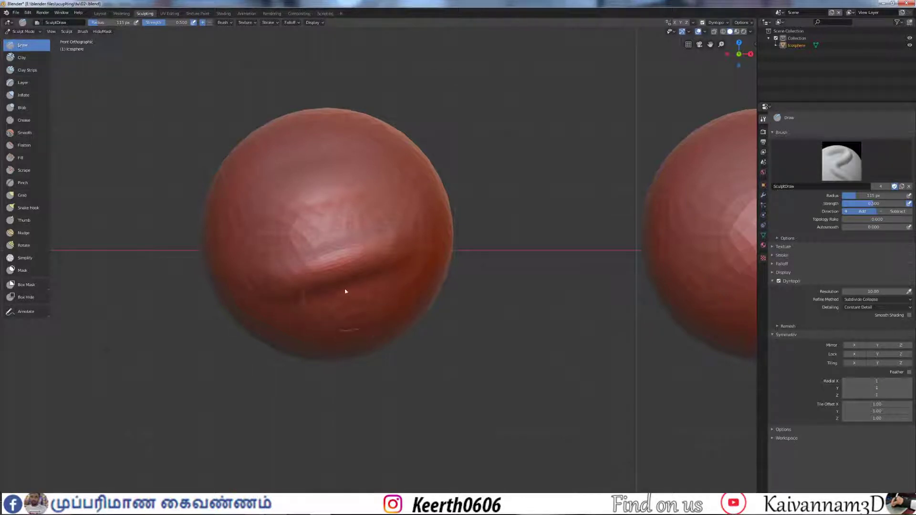
{"action": "middle_click_drag", "start_coordinate": [384, 253], "coordinate": [326, 239], "text": "shift"}
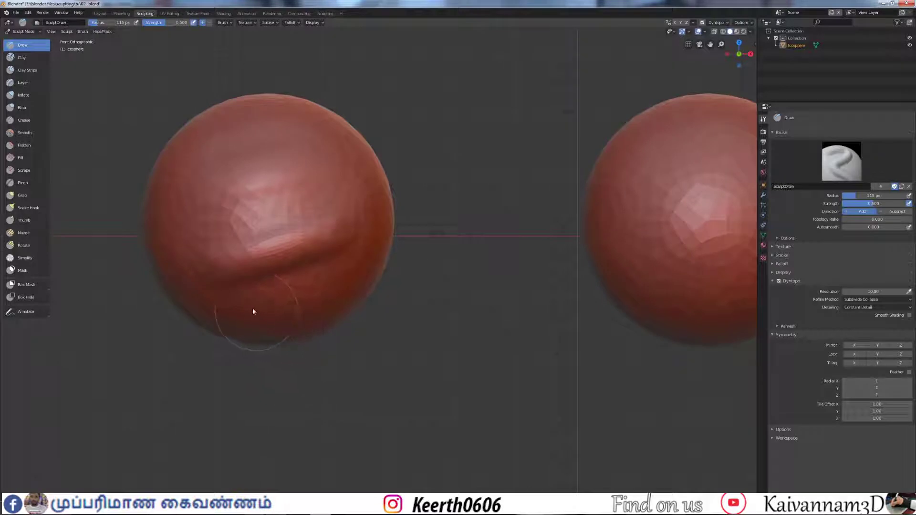
{"action": "mouse_move", "coordinate": [253, 310]}
{"action": "left_mouse_down"}
{"action": "mouse_move", "coordinate": [323, 282]}
{"action": "mouse_move", "coordinate": [250, 302]}
{"action": "mouse_move", "coordinate": [282, 287]}
{"action": "mouse_move", "coordinate": [247, 284]}
{"action": "mouse_move", "coordinate": [336, 288]}
{"action": "left_mouse_up"}
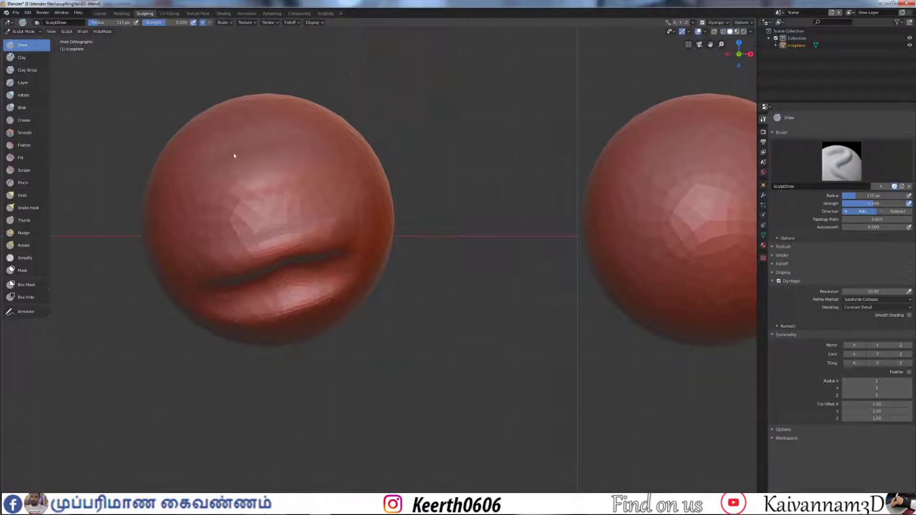
Switch to Scene.001, which holds the rough head-and-neck model, and frame the model.
{"action": "left_click", "coordinate": [780, 12]}
{"action": "left_click", "coordinate": [801, 28]}
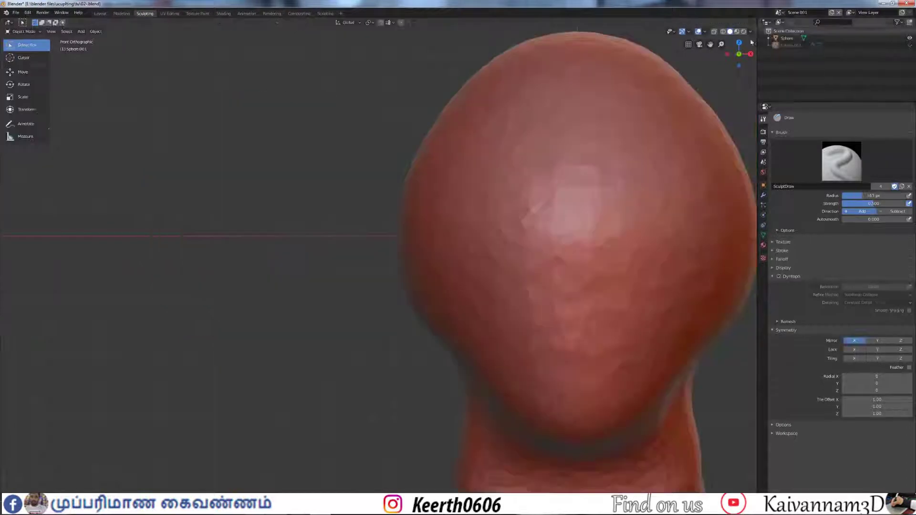
{"action": "scroll", "coordinate": [579, 219], "scroll_direction": "down", "scroll_amount": 2}
{"action": "mouse_move", "coordinate": [579, 219]}
{"action": "middle_mouse_down", "text": "shift"}
{"action": "mouse_move", "coordinate": [237, 179]}
{"action": "mouse_move", "coordinate": [324, 241]}
{"action": "middle_mouse_up", "text": "shift"}
{"action": "scroll", "coordinate": [239, 188], "scroll_direction": "down", "scroll_amount": 1}
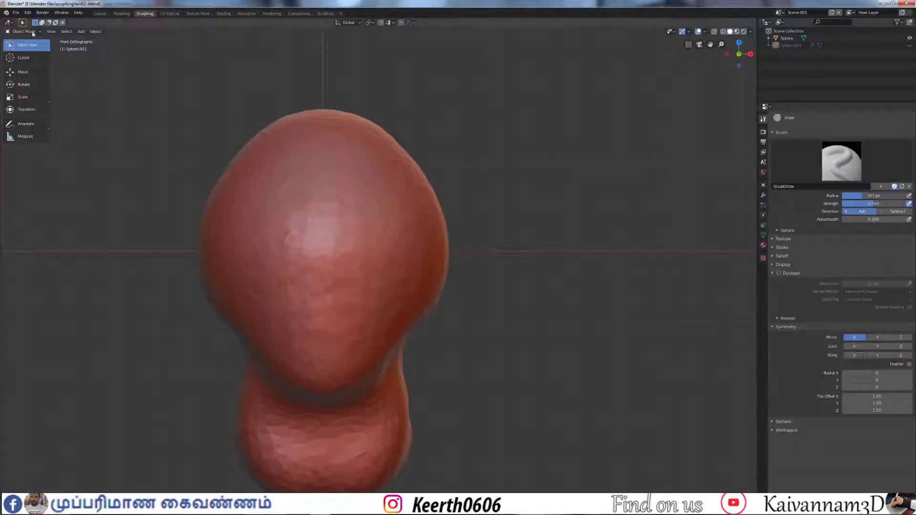
Select the head mesh in Object Mode and put it into Sculpt Mode.
{"action": "left_click", "coordinate": [29, 33]}
{"action": "left_click", "coordinate": [34, 40]}
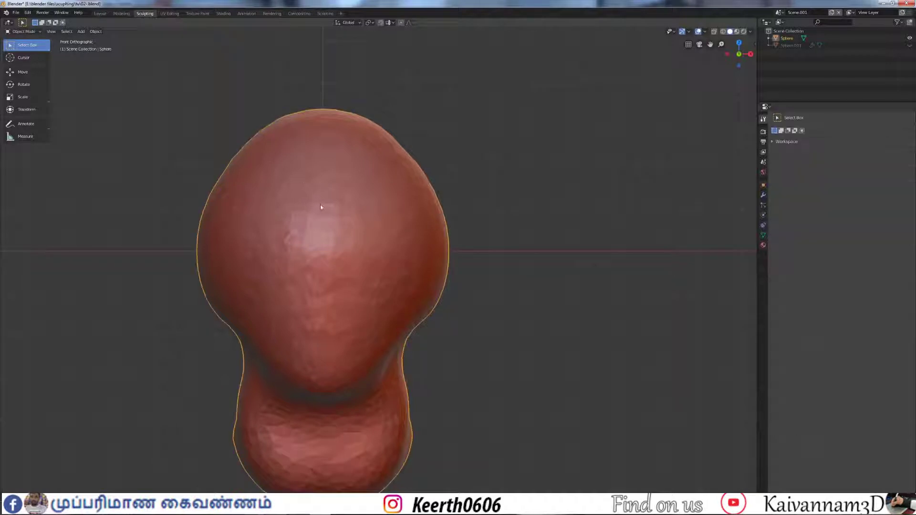
{"action": "left_click", "coordinate": [40, 32]}
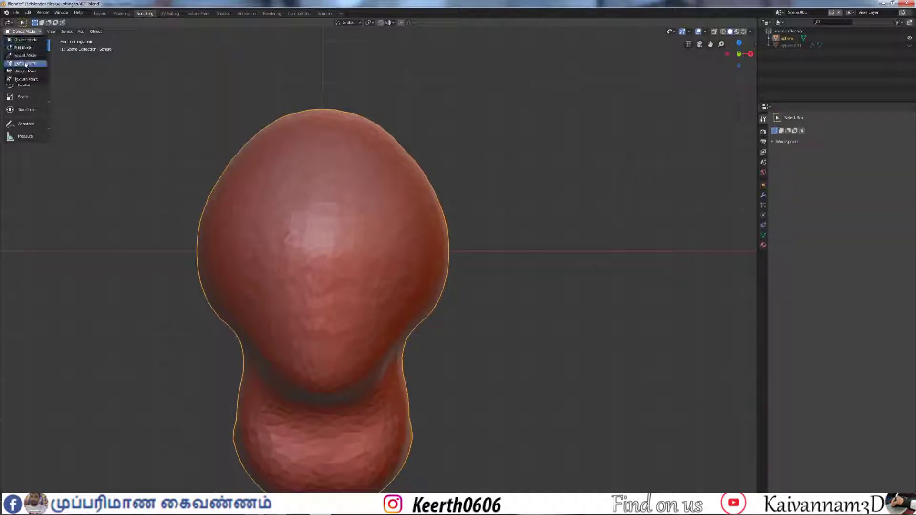
{"action": "left_click", "coordinate": [25, 55]}
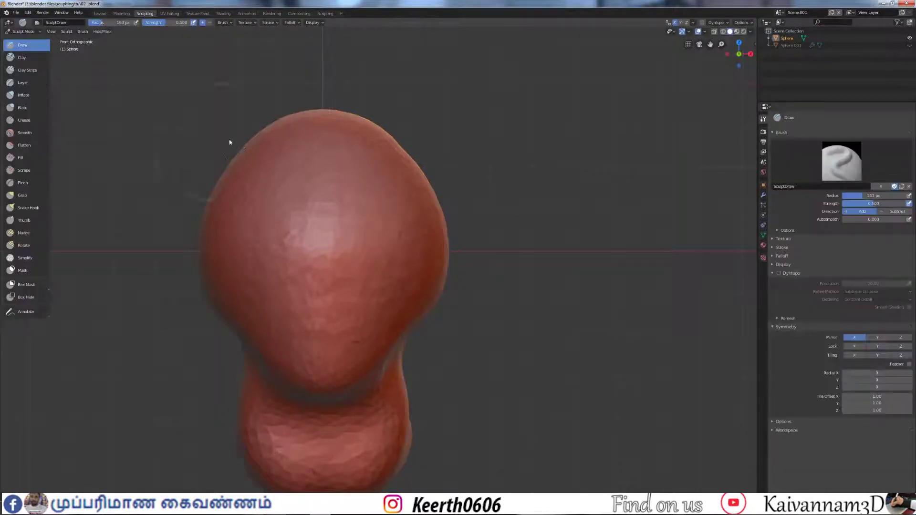
{"action": "scroll", "coordinate": [363, 162], "scroll_direction": "down", "scroll_amount": 3}
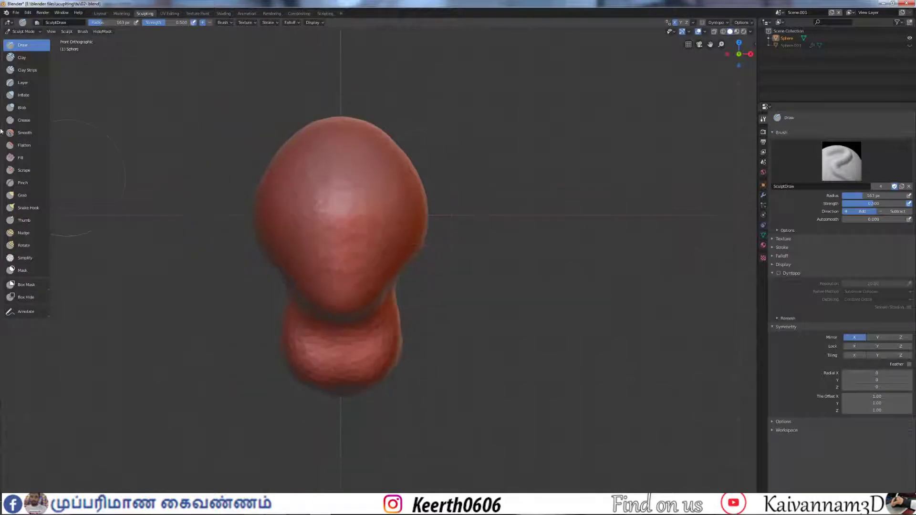
{"action": "scroll", "coordinate": [302, 210], "scroll_direction": "up", "scroll_amount": 3}
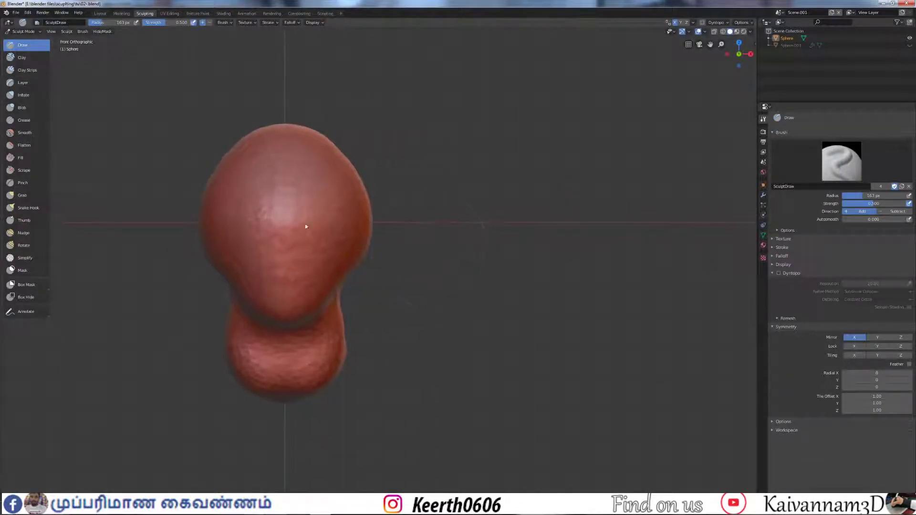
Carve deep mirrored eye sockets into the front of the head with the Draw brush, enabling Dyntopo to refine them.
{"action": "mouse_move", "coordinate": [313, 206]}
{"action": "middle_mouse_down"}
{"action": "mouse_move", "coordinate": [321, 188]}
{"action": "mouse_move", "coordinate": [284, 195]}
{"action": "middle_mouse_up"}
{"action": "mouse_move", "coordinate": [264, 185]}
{"action": "left_mouse_down"}
{"action": "mouse_move", "coordinate": [282, 176]}
{"action": "mouse_move", "coordinate": [303, 197]}
{"action": "mouse_move", "coordinate": [348, 190]}
{"action": "left_mouse_up"}
{"action": "left_click", "coordinate": [773, 275]}
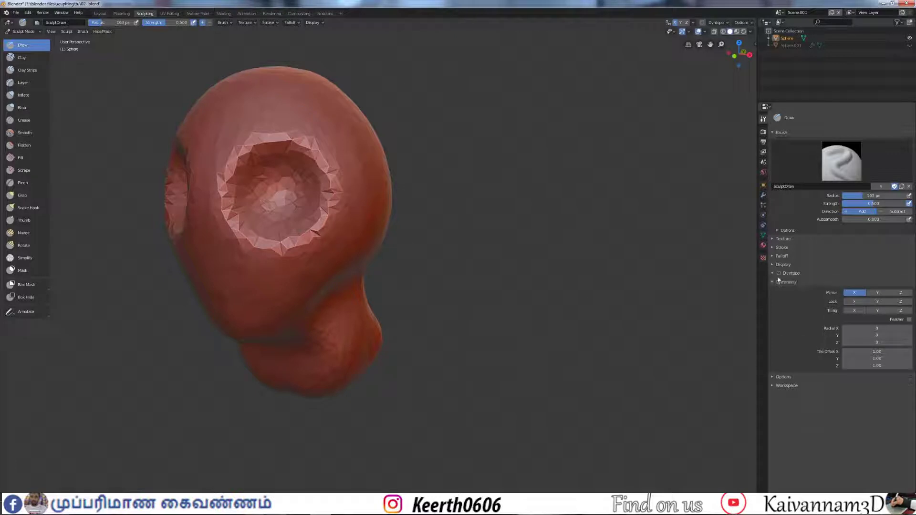
{"action": "left_click", "coordinate": [778, 275]}
{"action": "left_click", "coordinate": [781, 274]}
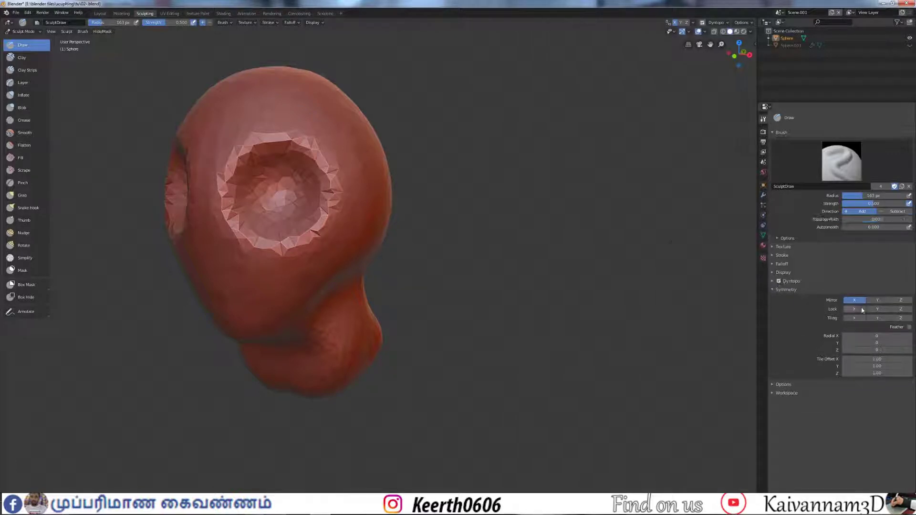
{"action": "mouse_move", "coordinate": [281, 176]}
{"action": "left_mouse_down"}
{"action": "mouse_move", "coordinate": [296, 206]}
{"action": "mouse_move", "coordinate": [268, 217]}
{"action": "mouse_move", "coordinate": [270, 178]}
{"action": "mouse_move", "coordinate": [304, 180]}
{"action": "left_mouse_up"}
{"action": "mouse_move", "coordinate": [303, 180]}
{"action": "middle_mouse_down"}
{"action": "mouse_move", "coordinate": [374, 179]}
{"action": "mouse_move", "coordinate": [303, 179]}
{"action": "mouse_move", "coordinate": [306, 190]}
{"action": "mouse_move", "coordinate": [347, 194]}
{"action": "mouse_move", "coordinate": [321, 189]}
{"action": "middle_mouse_up"}
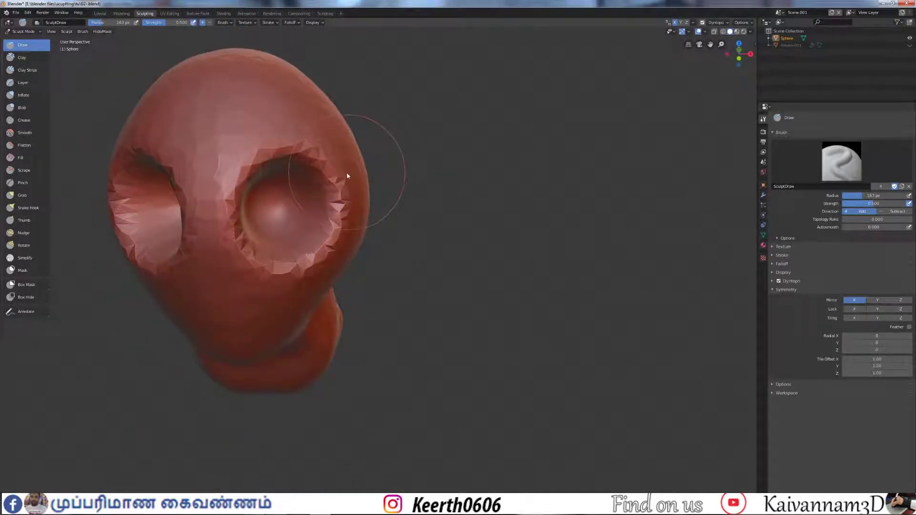
With Dyntopo off and the eyeballs shown, smooth the jagged rims of both eye sockets.
{"action": "key", "text": "ctrl+d"}
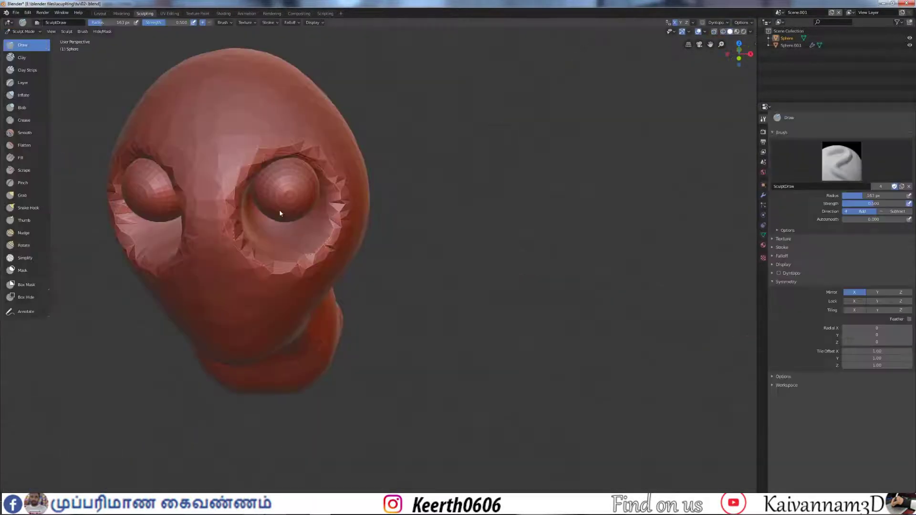
{"action": "key", "text": "KP_1"}
{"action": "scroll", "coordinate": [280, 214], "scroll_direction": "up", "scroll_amount": 2}
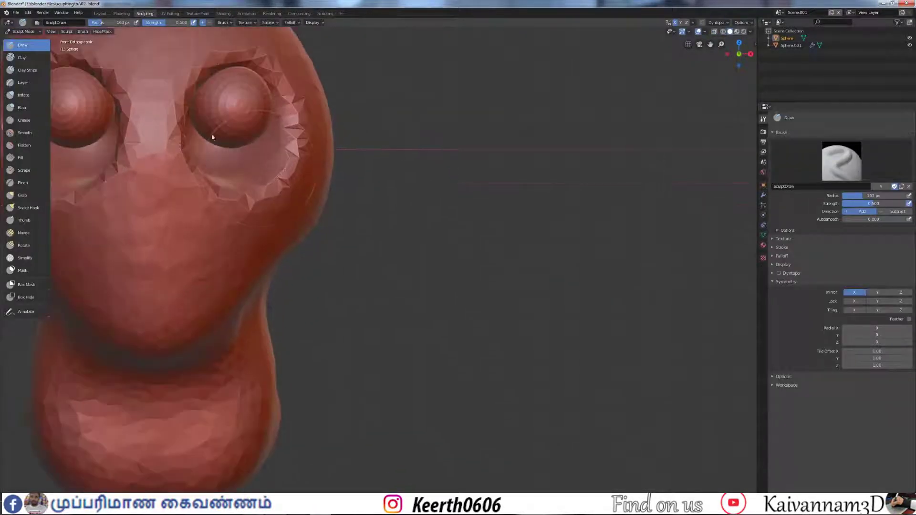
{"action": "middle_click_drag", "start_coordinate": [218, 152], "coordinate": [339, 180], "text": "shift"}
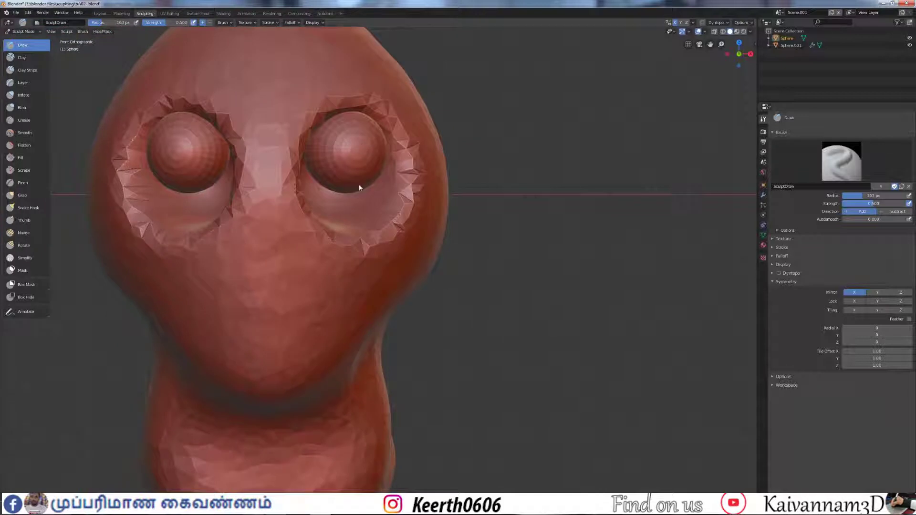
{"action": "mouse_move", "coordinate": [302, 224]}
{"action": "left_mouse_down", "text": "shift"}
{"action": "mouse_move", "coordinate": [392, 225]}
{"action": "mouse_move", "coordinate": [317, 213]}
{"action": "mouse_move", "coordinate": [392, 212]}
{"action": "mouse_move", "coordinate": [413, 167]}
{"action": "mouse_move", "coordinate": [313, 199]}
{"action": "mouse_move", "coordinate": [298, 131]}
{"action": "mouse_move", "coordinate": [337, 103]}
{"action": "mouse_move", "coordinate": [394, 136]}
{"action": "left_mouse_up", "text": "shift"}
{"action": "scroll", "coordinate": [389, 187], "scroll_direction": "down", "scroll_amount": 3}
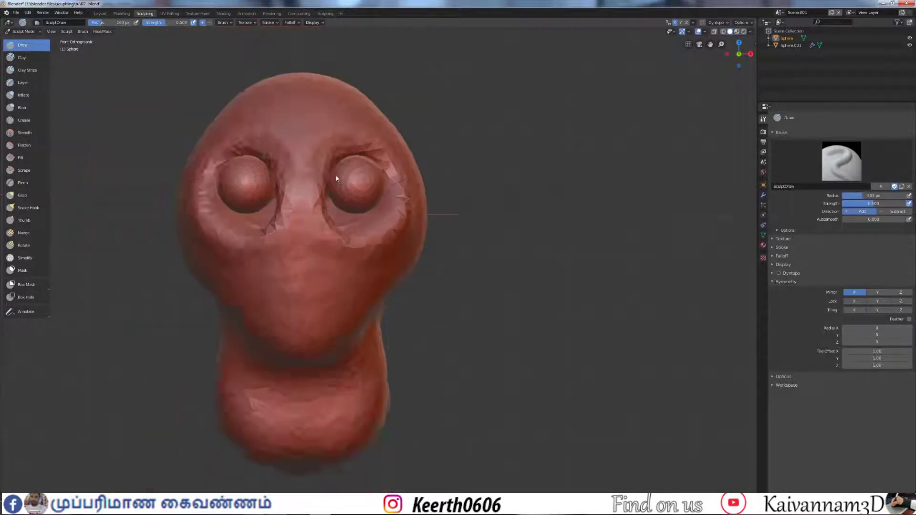
{"action": "middle_click_drag", "start_coordinate": [389, 188], "coordinate": [281, 190]}
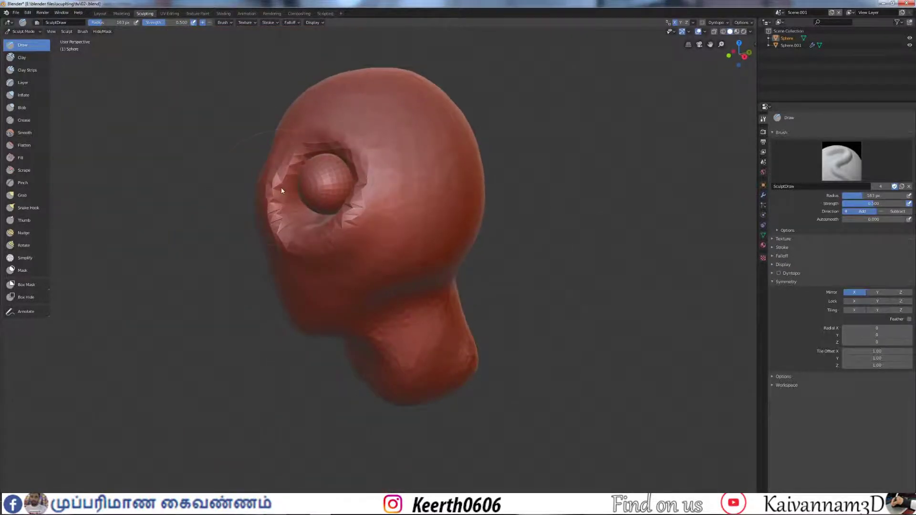
Switch back to the scene named Scene that holds the test spheres.
{"action": "left_click", "coordinate": [779, 13]}
{"action": "left_click", "coordinate": [792, 24]}
{"action": "middle_click_drag", "start_coordinate": [93, 163], "coordinate": [128, 99]}
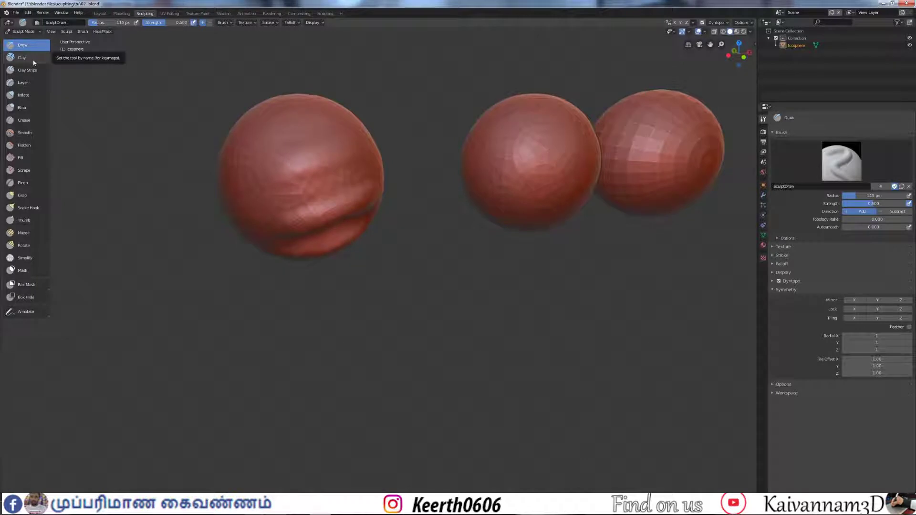
Build up a broad horizontal band across the middle of the leftmost sphere with the Clay Strips brush.
{"action": "left_click", "coordinate": [29, 73]}
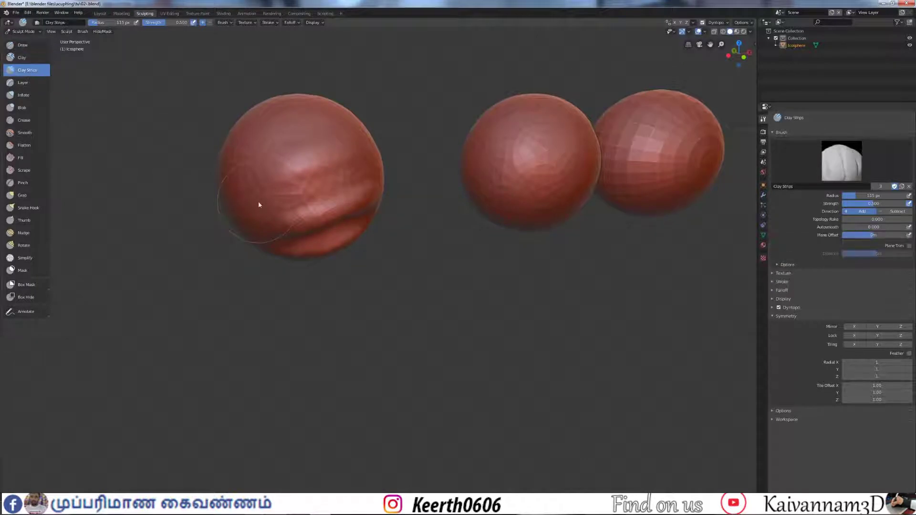
{"action": "scroll", "coordinate": [295, 190], "scroll_direction": "up", "scroll_amount": 3}
{"action": "middle_click_drag", "start_coordinate": [253, 164], "coordinate": [280, 220], "text": "shift"}
{"action": "mouse_move", "coordinate": [248, 195]}
{"action": "left_mouse_down"}
{"action": "mouse_move", "coordinate": [341, 167]}
{"action": "mouse_move", "coordinate": [245, 194]}
{"action": "mouse_move", "coordinate": [306, 185]}
{"action": "left_mouse_up"}
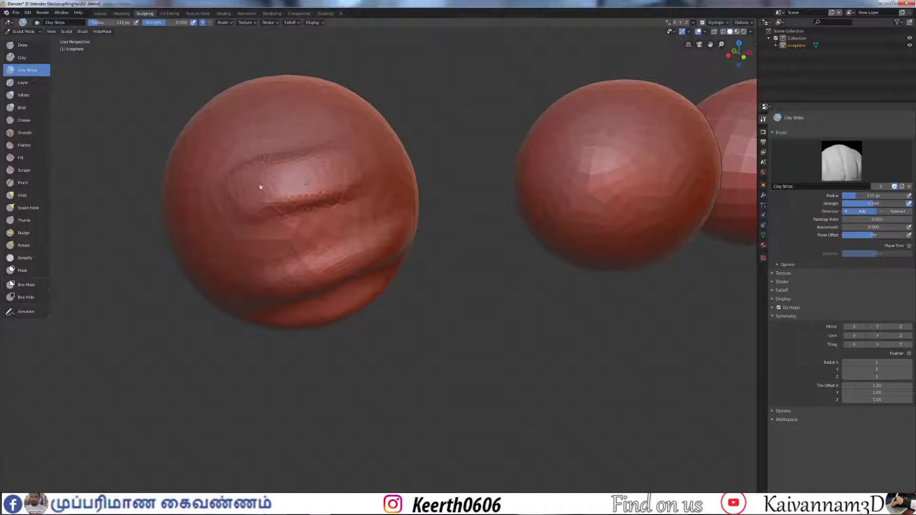
{"action": "mouse_move", "coordinate": [346, 168]}
{"action": "left_mouse_down"}
{"action": "mouse_move", "coordinate": [364, 167]}
{"action": "mouse_move", "coordinate": [248, 170]}
{"action": "left_mouse_up"}
{"action": "left_click_drag", "start_coordinate": [325, 167], "coordinate": [332, 164]}
{"action": "mouse_move", "coordinate": [332, 164]}
{"action": "middle_mouse_down"}
{"action": "mouse_move", "coordinate": [331, 107]}
{"action": "mouse_move", "coordinate": [317, 246]}
{"action": "middle_mouse_up"}
{"action": "scroll", "coordinate": [317, 243], "scroll_direction": "up", "scroll_amount": 4}
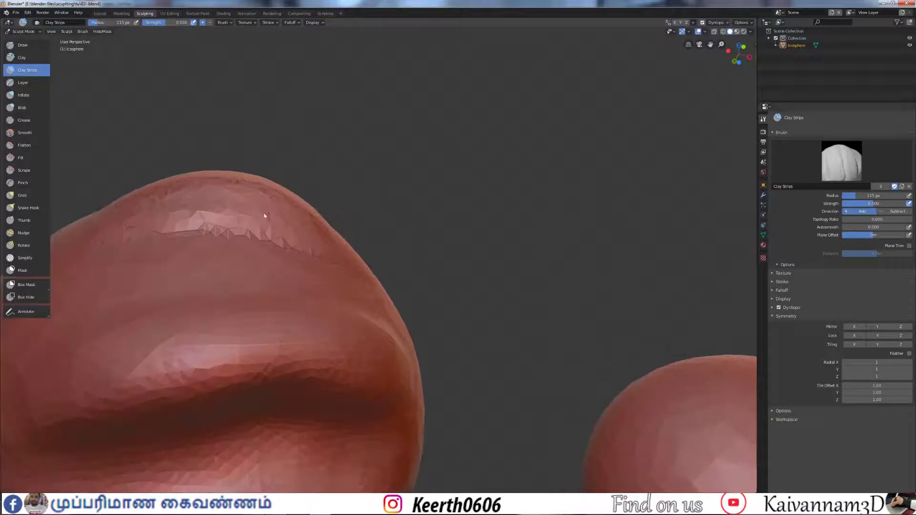
{"action": "scroll", "coordinate": [296, 235], "scroll_direction": "down", "scroll_amount": 5}
{"action": "middle_click_drag", "start_coordinate": [296, 235], "coordinate": [302, 277]}
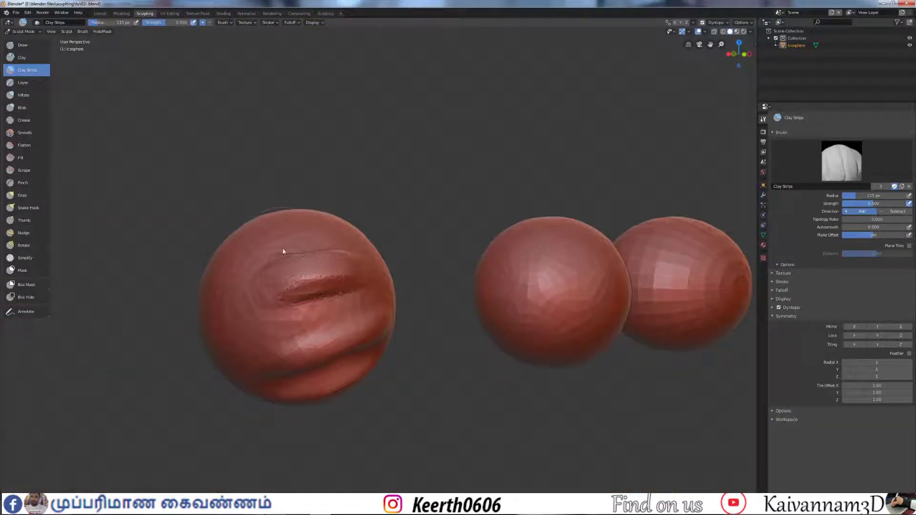
Enlarge the Clay Strips brush and build up a large block over the front of the leftmost sphere.
{"action": "key", "text": "f"}
{"action": "left_click", "coordinate": [280, 287]}
{"action": "mouse_move", "coordinate": [280, 287]}
{"action": "left_mouse_down"}
{"action": "mouse_move", "coordinate": [372, 261]}
{"action": "mouse_move", "coordinate": [306, 272]}
{"action": "mouse_move", "coordinate": [359, 284]}
{"action": "mouse_move", "coordinate": [327, 286]}
{"action": "mouse_move", "coordinate": [357, 272]}
{"action": "left_mouse_up"}
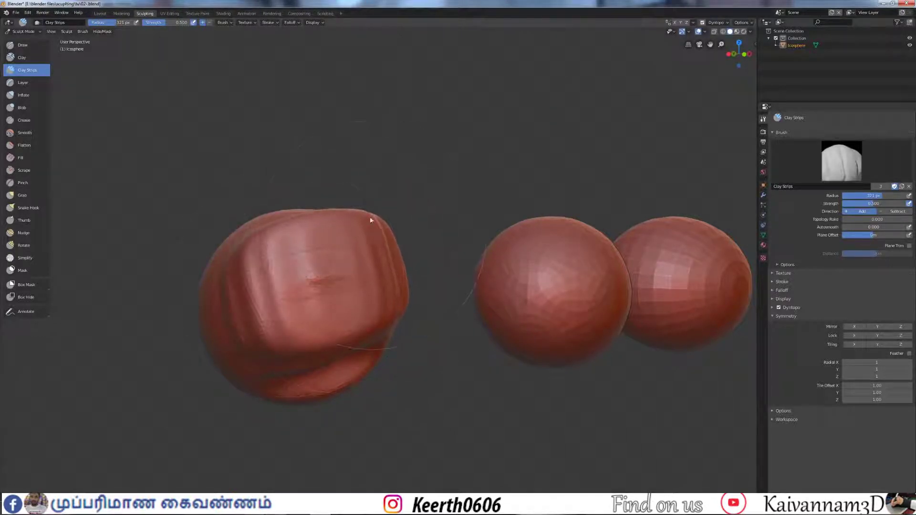
Sculpt a thin raised W on the front of the middle sphere with the Draw brush at a 50 px radius.
{"action": "mouse_move", "coordinate": [371, 220]}
{"action": "middle_mouse_down"}
{"action": "mouse_move", "coordinate": [358, 165]}
{"action": "mouse_move", "coordinate": [342, 219]}
{"action": "mouse_move", "coordinate": [346, 257]}
{"action": "middle_mouse_up"}
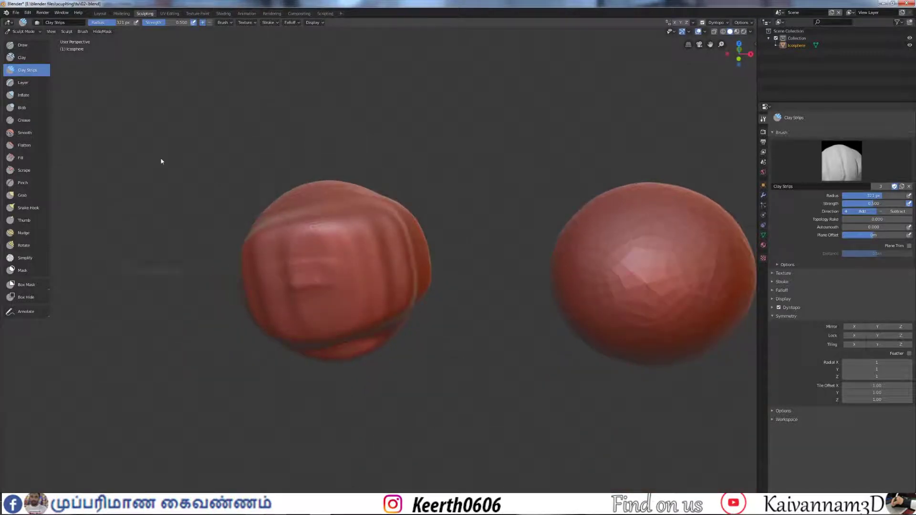
{"action": "middle_click_drag", "start_coordinate": [170, 221], "coordinate": [205, 171]}
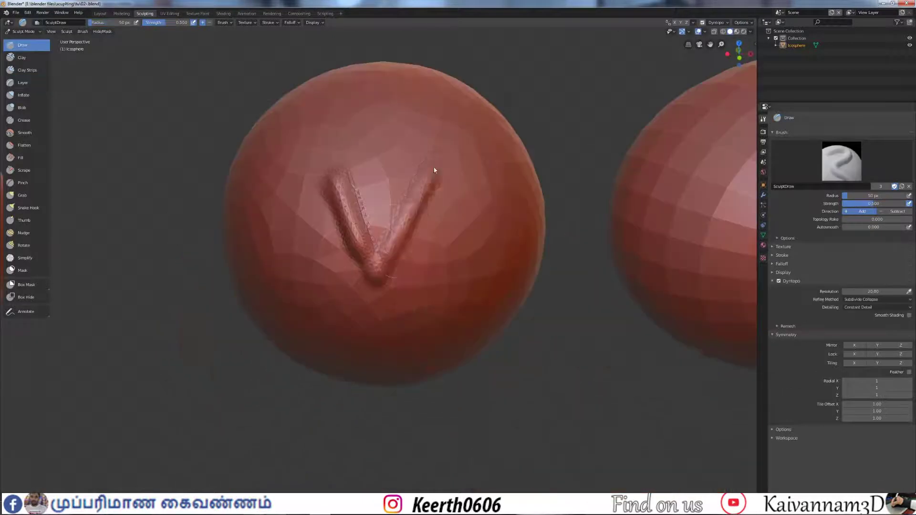
{"action": "left_click_drag", "start_coordinate": [434, 171], "coordinate": [481, 255]}
Try the Clay Strips and Layer brushes over the W with an enlarged radius and reduced strength.
{"action": "left_click", "coordinate": [28, 70]}
{"action": "key", "text": "f"}
{"action": "left_click", "coordinate": [375, 238]}
{"action": "key", "text": "shift+f"}
{"action": "left_click", "coordinate": [382, 217]}
{"action": "left_click_drag", "start_coordinate": [386, 216], "coordinate": [470, 204]}
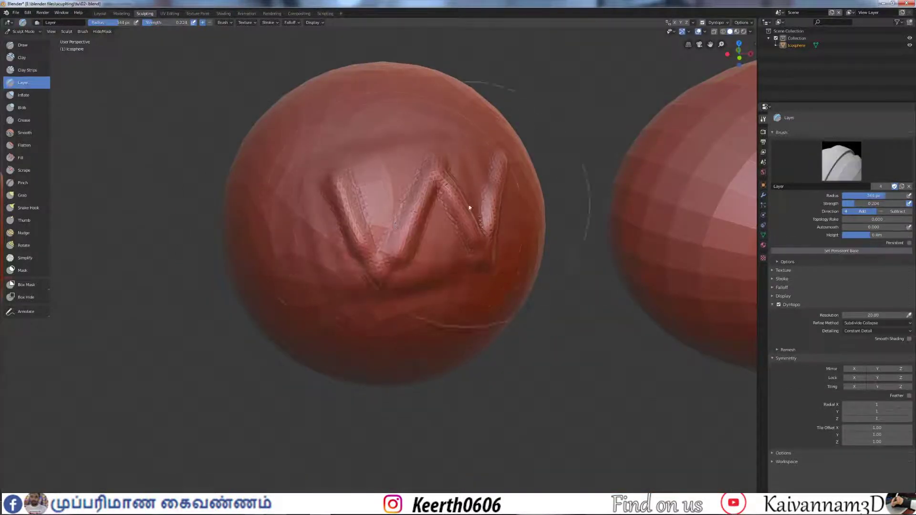
Try to fill and soften the W on the middle sphere with the Clay brush at a 220 px radius and smoothing strokes.
{"action": "middle_click_drag", "start_coordinate": [488, 208], "coordinate": [412, 219]}
{"action": "scroll", "coordinate": [412, 219], "scroll_direction": "down", "scroll_amount": 3}
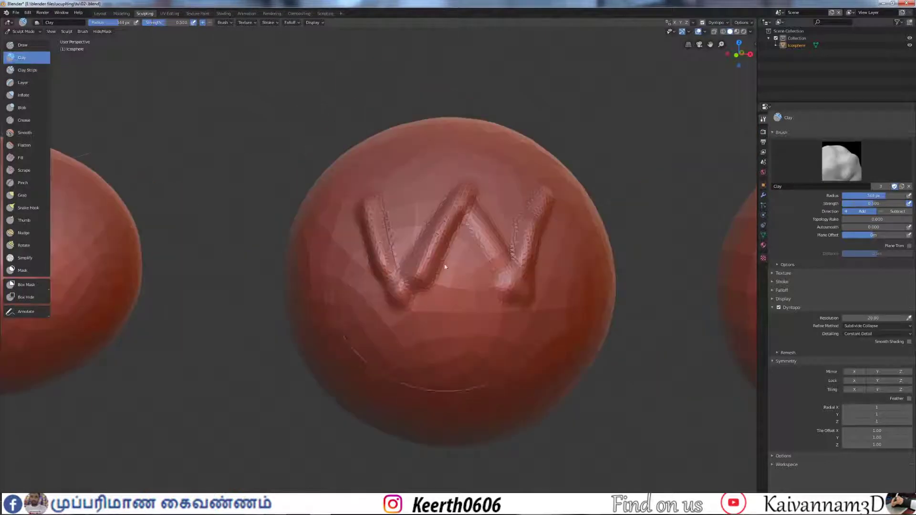
{"action": "key", "text": "f"}
{"action": "left_click", "coordinate": [403, 270]}
{"action": "scroll", "coordinate": [457, 267], "scroll_direction": "up", "scroll_amount": 1}
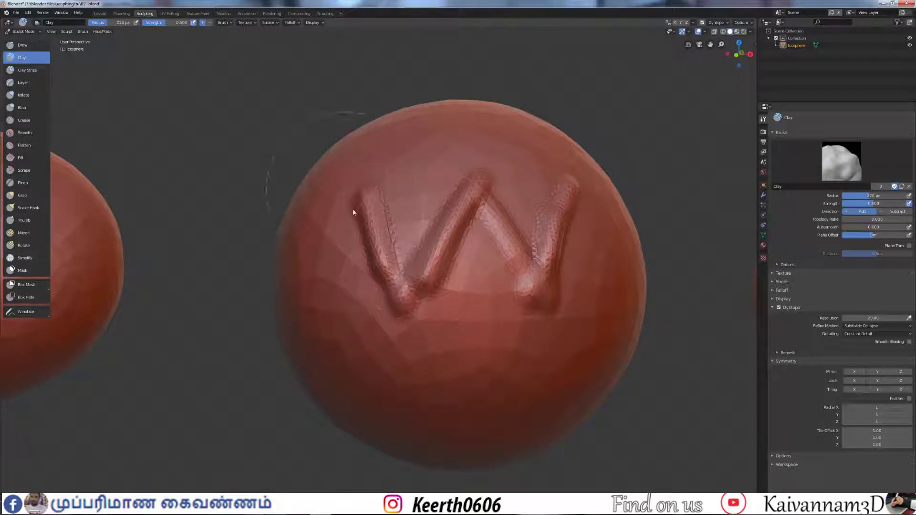
{"action": "mouse_move", "coordinate": [353, 212]}
{"action": "left_mouse_down"}
{"action": "mouse_move", "coordinate": [334, 341]}
{"action": "mouse_move", "coordinate": [361, 238]}
{"action": "left_mouse_up"}
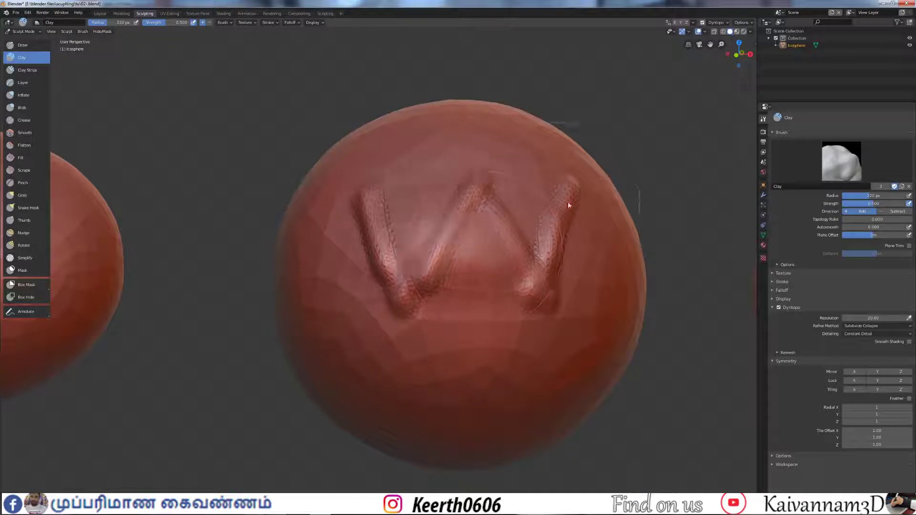
{"action": "mouse_move", "coordinate": [568, 205]}
{"action": "left_mouse_down", "text": "shift"}
{"action": "mouse_move", "coordinate": [445, 298]}
{"action": "mouse_move", "coordinate": [366, 217]}
{"action": "left_mouse_up", "text": "shift"}
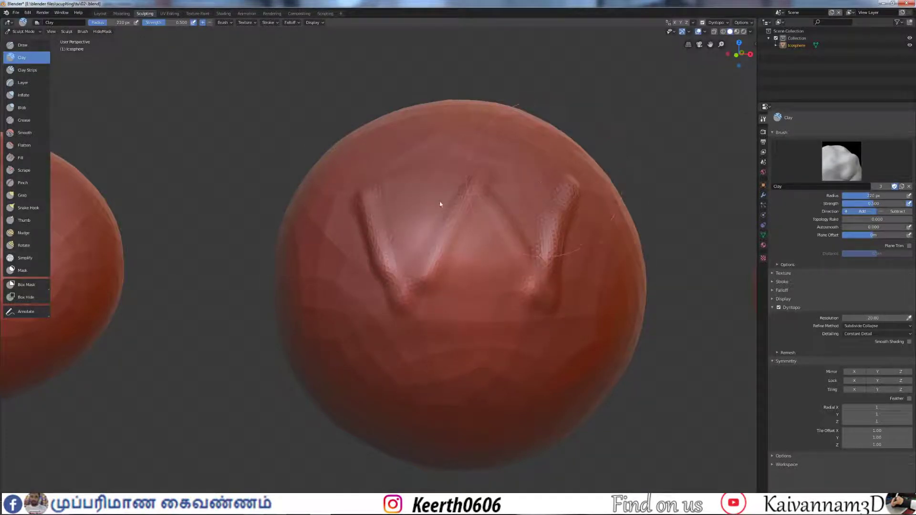
{"action": "key", "text": "ctrl+z"}
Build up raised layers across the W and just below it with the Layer brush at 220 px radius and 0.204 strength.
{"action": "left_click", "coordinate": [26, 70]}
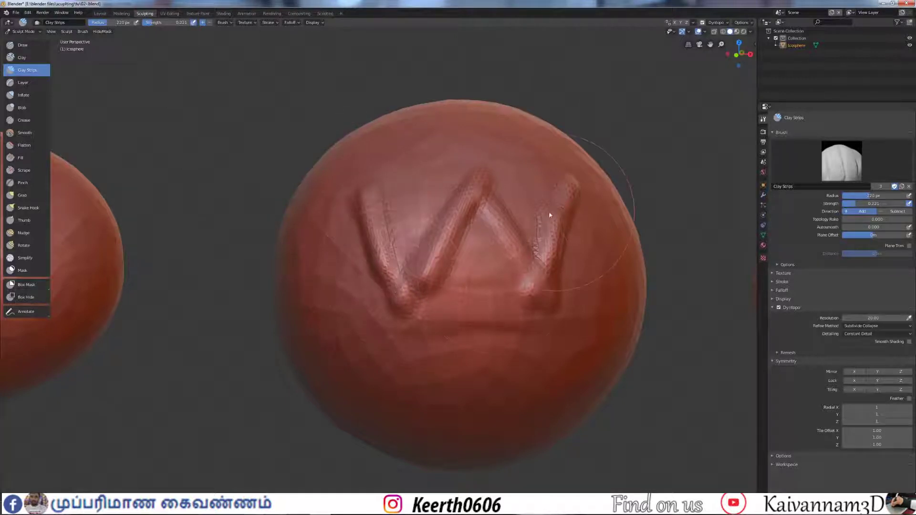
{"action": "key", "text": "l"}
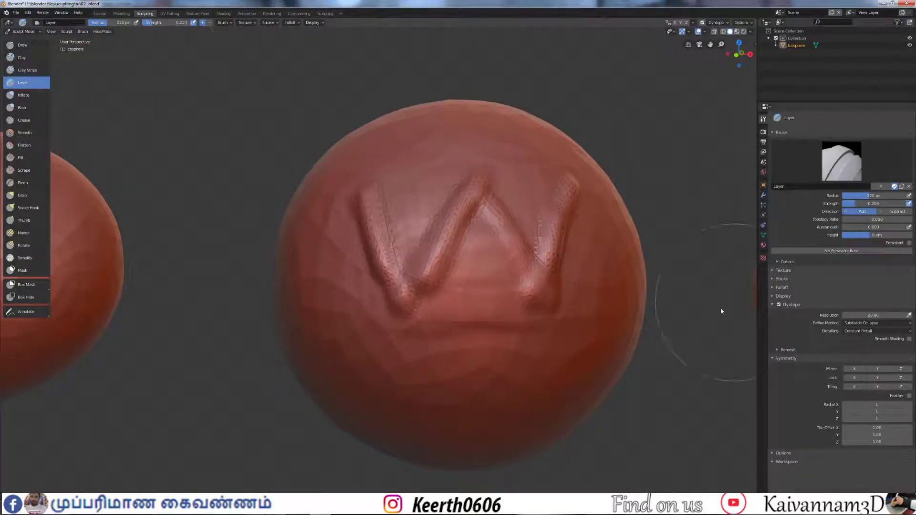
{"action": "scroll", "coordinate": [456, 271], "scroll_direction": "down", "scroll_amount": 2}
{"action": "mouse_move", "coordinate": [373, 258]}
{"action": "left_mouse_down"}
{"action": "mouse_move", "coordinate": [388, 231]}
{"action": "mouse_move", "coordinate": [494, 210]}
{"action": "mouse_move", "coordinate": [496, 266]}
{"action": "left_mouse_up"}
{"action": "mouse_move", "coordinate": [496, 266]}
{"action": "middle_mouse_down"}
{"action": "mouse_move", "coordinate": [471, 247]}
{"action": "mouse_move", "coordinate": [385, 362]}
{"action": "middle_mouse_up"}
{"action": "mouse_move", "coordinate": [384, 362]}
{"action": "left_mouse_down"}
{"action": "mouse_move", "coordinate": [384, 374]}
{"action": "mouse_move", "coordinate": [420, 351]}
{"action": "left_mouse_up"}
{"action": "middle_click_drag", "start_coordinate": [419, 352], "coordinate": [384, 292]}
{"action": "left_click_drag", "start_coordinate": [312, 378], "coordinate": [379, 396]}
{"action": "scroll", "coordinate": [422, 330], "scroll_direction": "down", "scroll_amount": 3}
{"action": "middle_click_drag", "start_coordinate": [423, 333], "coordinate": [447, 314]}
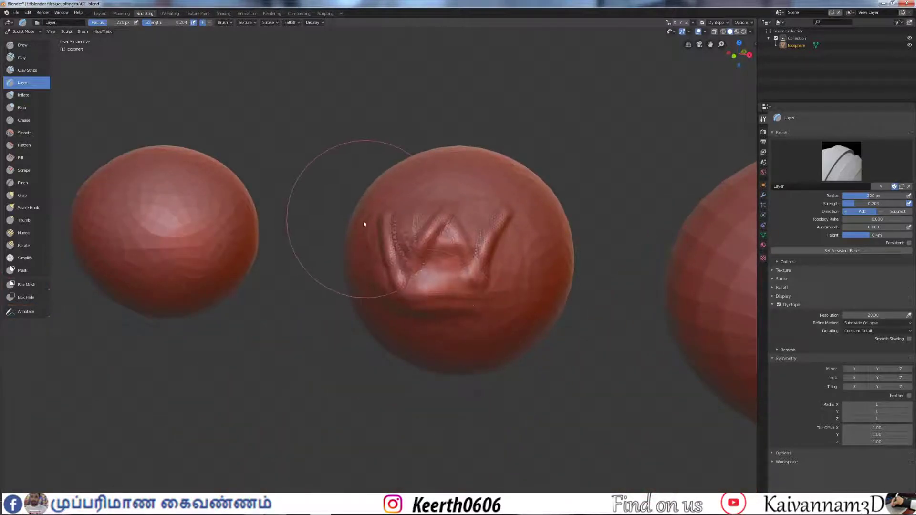
Swell a large rounded bulge over the W on the middle sphere with the Inflate brush at a 220 px radius.
{"action": "left_click", "coordinate": [29, 96]}
{"action": "scroll", "coordinate": [441, 229], "scroll_direction": "up", "scroll_amount": 2}
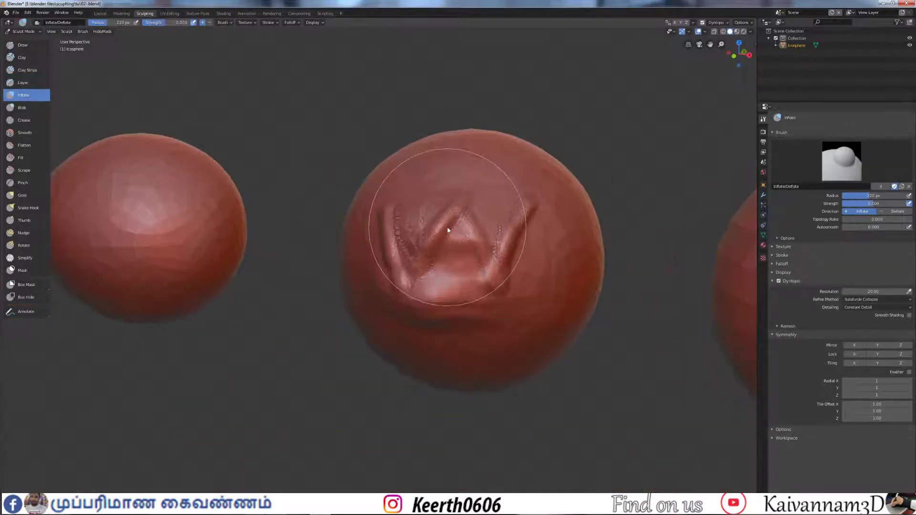
{"action": "mouse_move", "coordinate": [455, 230]}
{"action": "left_mouse_down"}
{"action": "mouse_move", "coordinate": [435, 254]}
{"action": "mouse_move", "coordinate": [507, 219]}
{"action": "mouse_move", "coordinate": [440, 272]}
{"action": "mouse_move", "coordinate": [506, 210]}
{"action": "left_mouse_up"}
{"action": "middle_click_drag", "start_coordinate": [499, 229], "coordinate": [489, 196]}
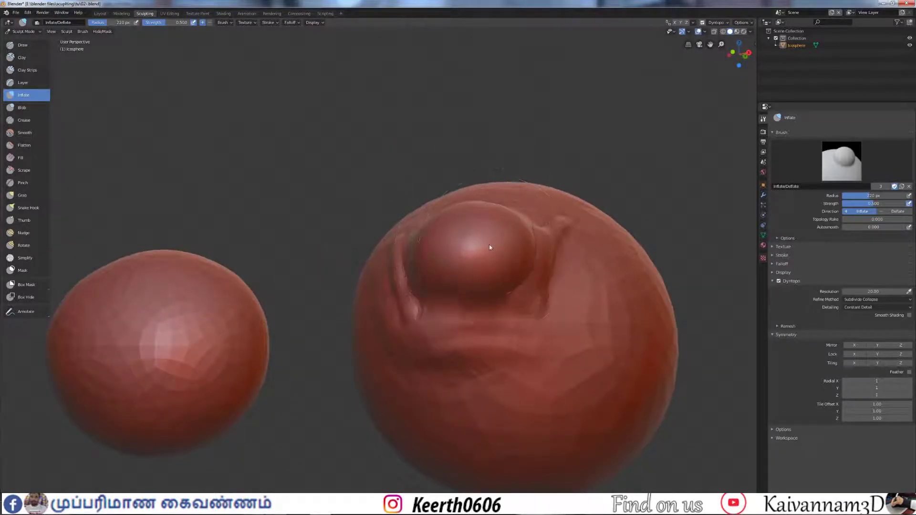
{"action": "middle_click_drag", "start_coordinate": [489, 244], "coordinate": [376, 246]}
{"action": "mouse_move", "coordinate": [377, 246]}
{"action": "left_mouse_down"}
{"action": "mouse_move", "coordinate": [385, 204]}
{"action": "mouse_move", "coordinate": [391, 267]}
{"action": "mouse_move", "coordinate": [362, 255]}
{"action": "mouse_move", "coordinate": [380, 289]}
{"action": "left_mouse_up"}
{"action": "middle_click_drag", "start_coordinate": [398, 213], "coordinate": [449, 210]}
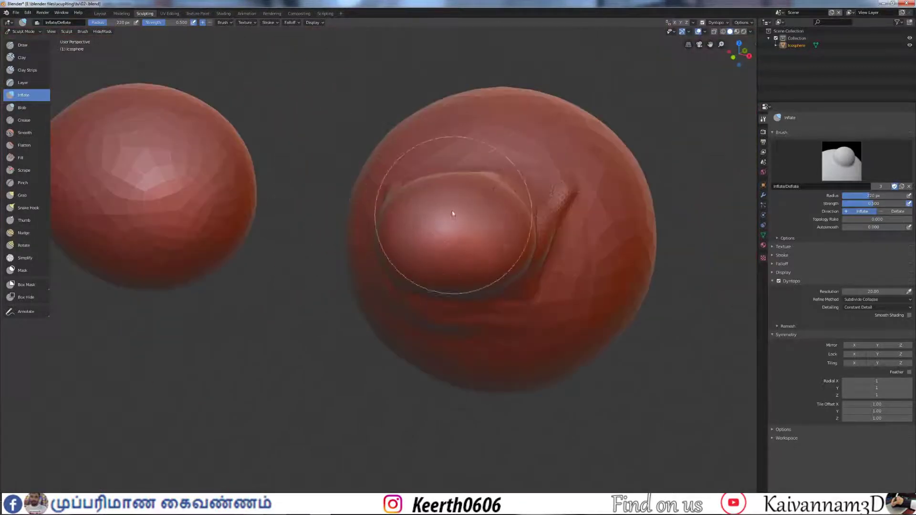
Grow a long finger-like protrusion beside the bulge on the middle sphere with the Blob brush at a 220 px radius.
{"action": "left_click", "coordinate": [22, 108]}
{"action": "middle_click_drag", "start_coordinate": [239, 120], "coordinate": [352, 135]}
{"action": "scroll", "coordinate": [506, 286], "scroll_direction": "down", "scroll_amount": 2}
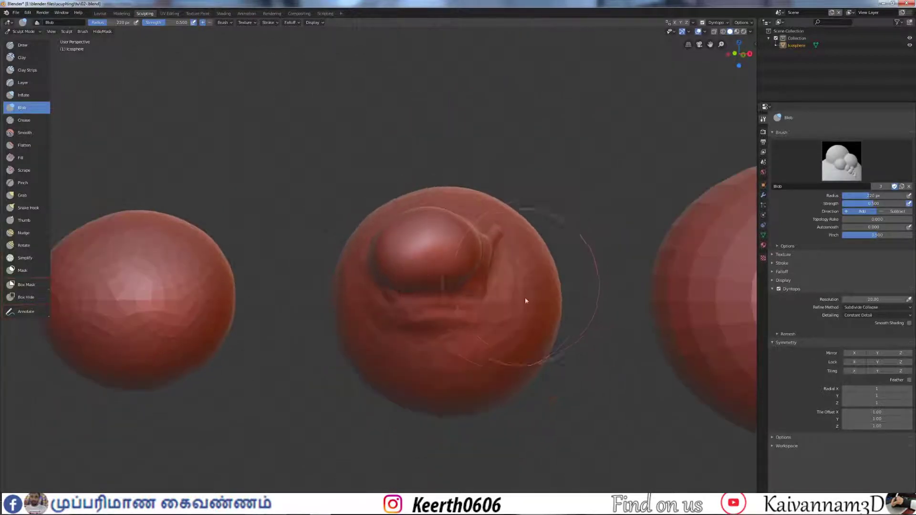
{"action": "mouse_move", "coordinate": [488, 283]}
{"action": "middle_mouse_down"}
{"action": "mouse_move", "coordinate": [449, 300]}
{"action": "mouse_move", "coordinate": [528, 236]}
{"action": "middle_mouse_up"}
{"action": "mouse_move", "coordinate": [527, 236]}
{"action": "left_mouse_down"}
{"action": "mouse_move", "coordinate": [615, 250]}
{"action": "mouse_move", "coordinate": [594, 255]}
{"action": "left_mouse_up"}
{"action": "mouse_move", "coordinate": [423, 260]}
{"action": "left_mouse_down"}
{"action": "mouse_move", "coordinate": [621, 256]}
{"action": "mouse_move", "coordinate": [586, 242]}
{"action": "mouse_move", "coordinate": [568, 264]}
{"action": "mouse_move", "coordinate": [528, 263]}
{"action": "mouse_move", "coordinate": [586, 268]}
{"action": "mouse_move", "coordinate": [575, 262]}
{"action": "mouse_move", "coordinate": [635, 217]}
{"action": "mouse_move", "coordinate": [617, 237]}
{"action": "mouse_move", "coordinate": [588, 222]}
{"action": "mouse_move", "coordinate": [612, 219]}
{"action": "left_mouse_up"}
{"action": "middle_click_drag", "start_coordinate": [666, 287], "coordinate": [659, 221]}
{"action": "scroll", "coordinate": [659, 221], "scroll_direction": "down", "scroll_amount": 4}
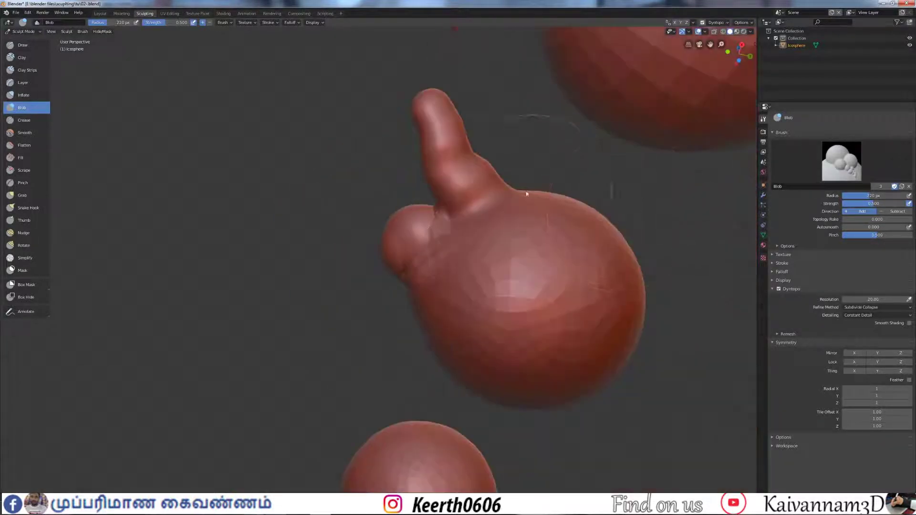
Cut creases around the protrusion's base and between it and the bulge with the Crease brush at 0.250 strength.
{"action": "left_click", "coordinate": [23, 120]}
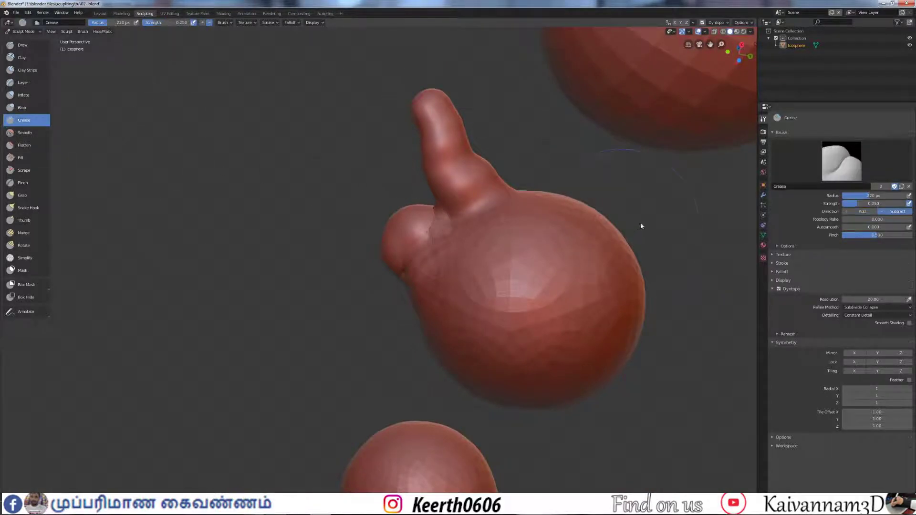
{"action": "scroll", "coordinate": [640, 225], "scroll_direction": "up", "scroll_amount": 5}
{"action": "middle_click_drag", "start_coordinate": [581, 150], "coordinate": [515, 180]}
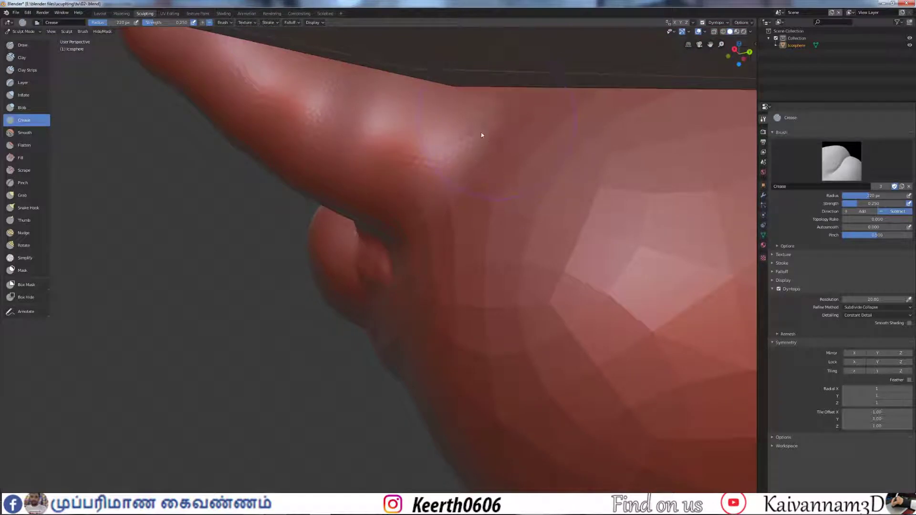
{"action": "middle_click_drag", "start_coordinate": [481, 135], "coordinate": [582, 227]}
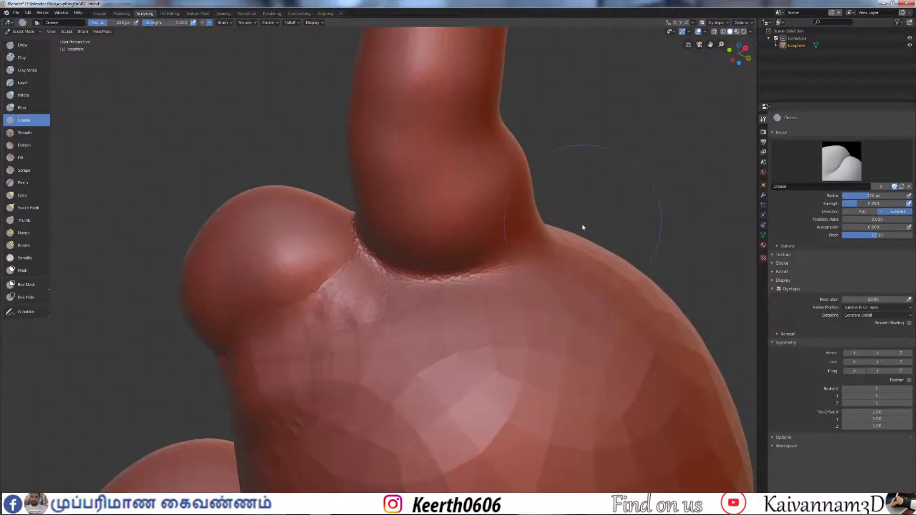
{"action": "mouse_move", "coordinate": [494, 262]}
{"action": "middle_mouse_down"}
{"action": "mouse_move", "coordinate": [436, 276]}
{"action": "mouse_move", "coordinate": [515, 282]}
{"action": "mouse_move", "coordinate": [489, 247]}
{"action": "mouse_move", "coordinate": [582, 292]}
{"action": "mouse_move", "coordinate": [466, 207]}
{"action": "middle_mouse_up"}
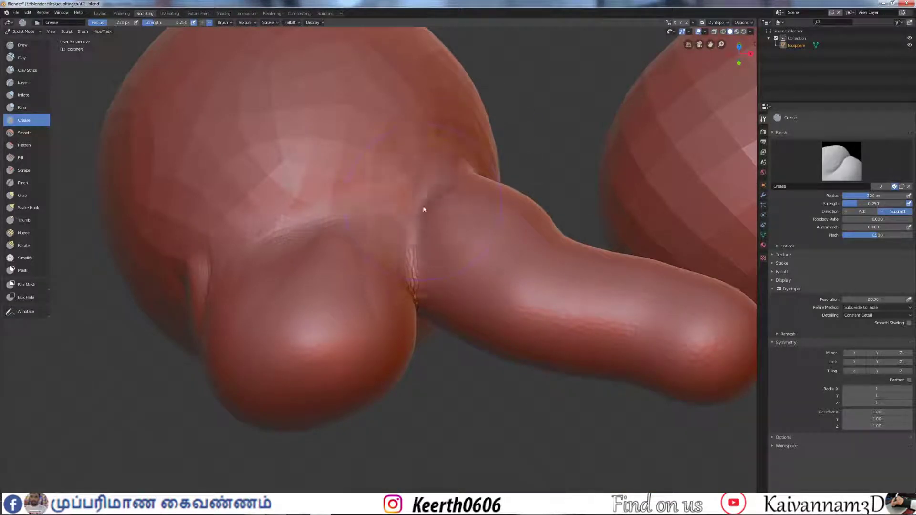
{"action": "middle_click_drag", "start_coordinate": [419, 196], "coordinate": [409, 177]}
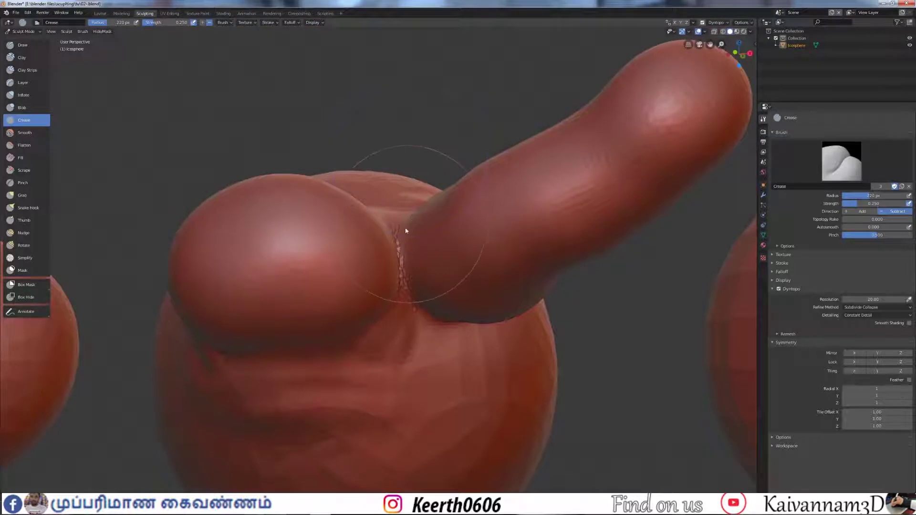
{"action": "mouse_move", "coordinate": [421, 297]}
{"action": "middle_mouse_down"}
{"action": "mouse_move", "coordinate": [411, 243]}
{"action": "mouse_move", "coordinate": [435, 231]}
{"action": "mouse_move", "coordinate": [428, 227]}
{"action": "middle_mouse_up"}
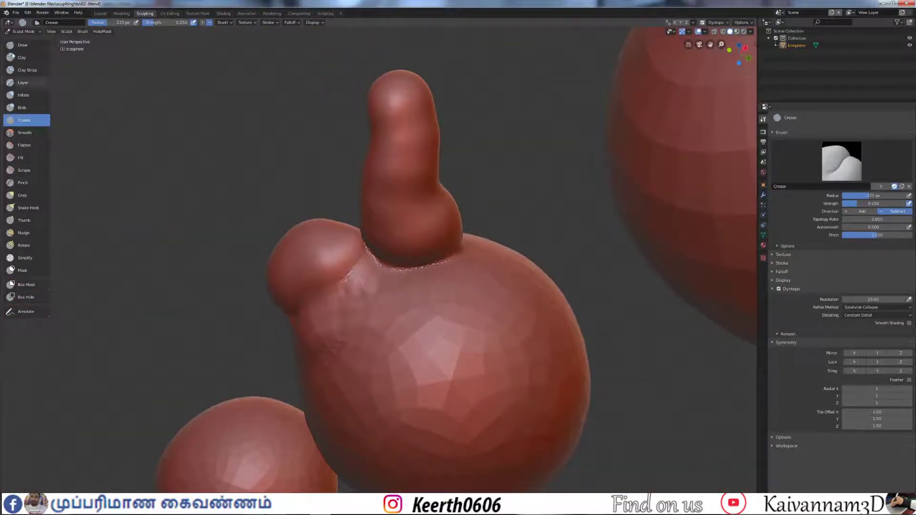
Examine the creases around the finger-like protrusion up close, switching between the Draw and Crease brushes.
{"action": "left_click", "coordinate": [13, 48]}
{"action": "mouse_move", "coordinate": [378, 82]}
{"action": "left_mouse_down"}
{"action": "mouse_move", "coordinate": [425, 139]}
{"action": "mouse_move", "coordinate": [405, 160]}
{"action": "mouse_move", "coordinate": [409, 167]}
{"action": "mouse_move", "coordinate": [423, 143]}
{"action": "mouse_move", "coordinate": [417, 170]}
{"action": "left_mouse_up"}
{"action": "scroll", "coordinate": [405, 179], "scroll_direction": "down", "scroll_amount": 3}
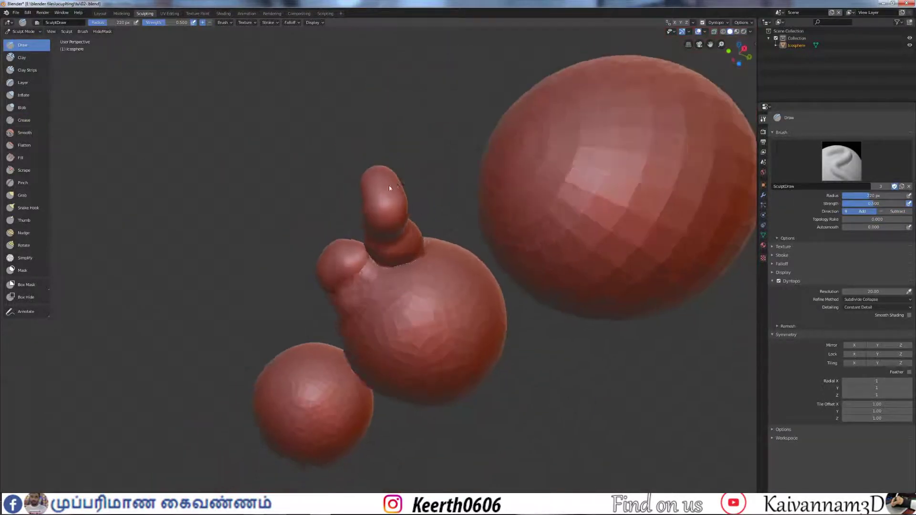
{"action": "mouse_move", "coordinate": [390, 188]}
{"action": "middle_mouse_down"}
{"action": "mouse_move", "coordinate": [390, 178]}
{"action": "mouse_move", "coordinate": [382, 221]}
{"action": "mouse_move", "coordinate": [385, 198]}
{"action": "middle_mouse_up"}
{"action": "scroll", "coordinate": [381, 221], "scroll_direction": "up", "scroll_amount": 4}
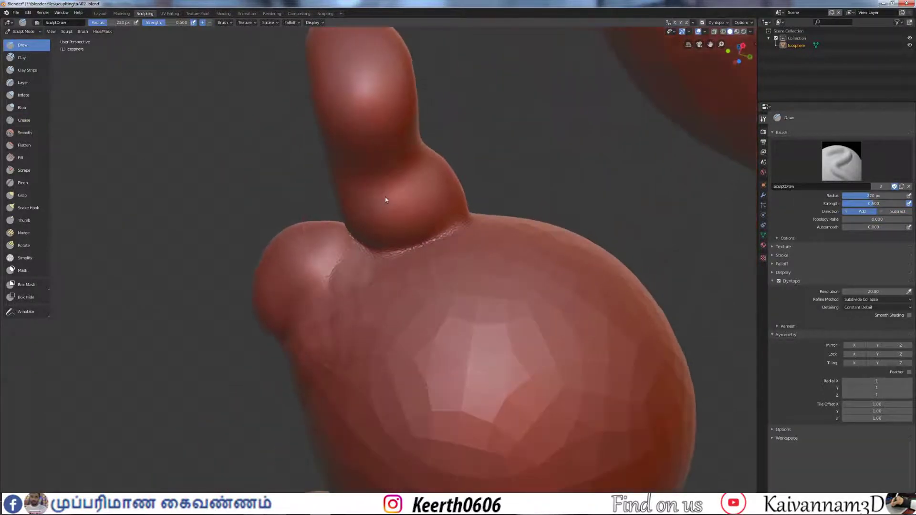
{"action": "scroll", "coordinate": [392, 173], "scroll_direction": "up", "scroll_amount": 1}
{"action": "scroll", "coordinate": [392, 175], "scroll_direction": "up", "scroll_amount": 2}
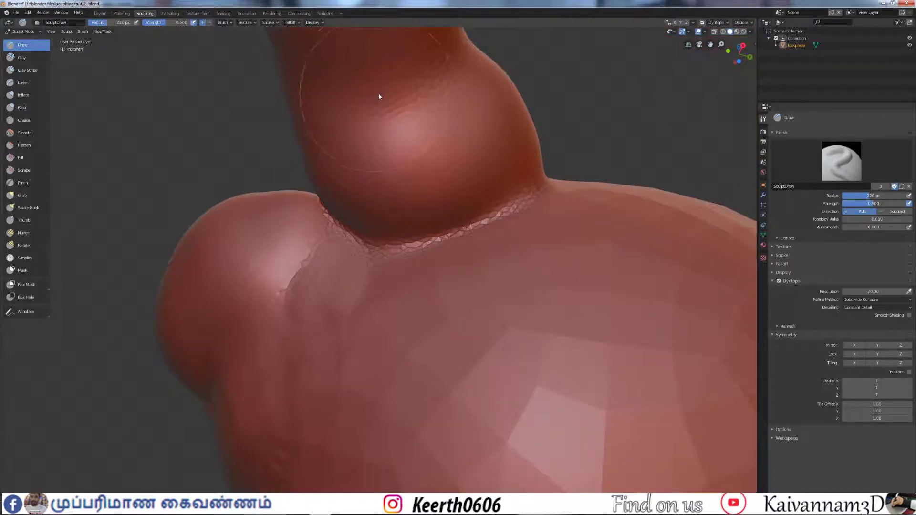
{"action": "left_click", "coordinate": [14, 120]}
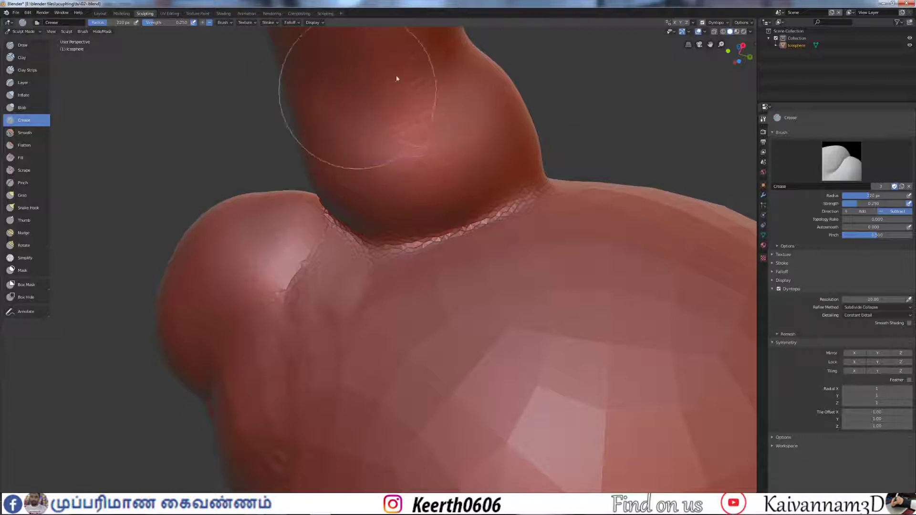
{"action": "scroll", "coordinate": [389, 85], "scroll_direction": "down", "scroll_amount": 3}
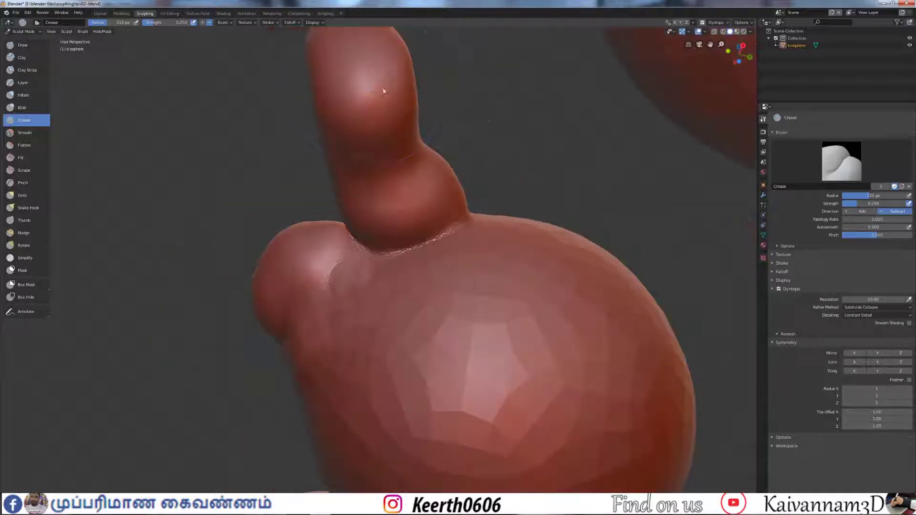
Soften the creases between the bulge, the protrusion and the middle sphere with the Smooth brush at 220 px radius and 0.500 strength.
{"action": "left_click", "coordinate": [14, 133]}
{"action": "scroll", "coordinate": [408, 204], "scroll_direction": "down", "scroll_amount": 1}
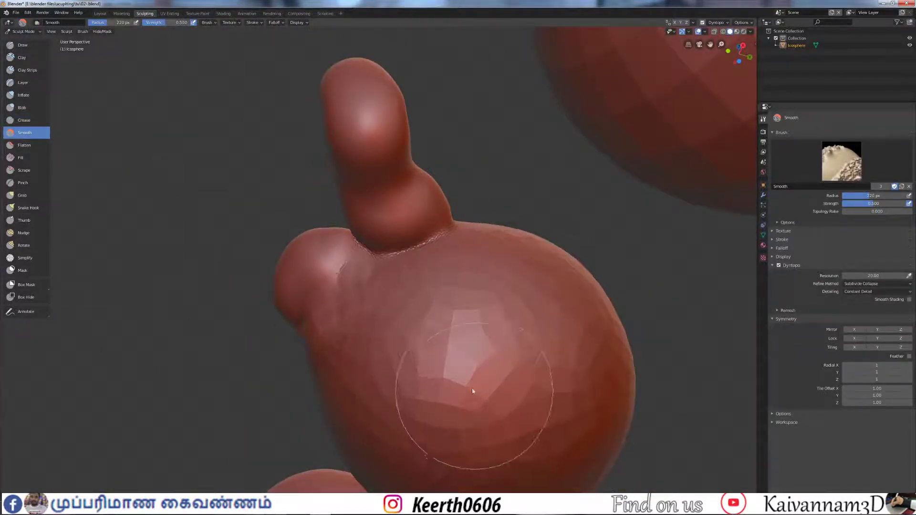
{"action": "scroll", "coordinate": [472, 391], "scroll_direction": "down", "scroll_amount": 4}
{"action": "middle_click_drag", "start_coordinate": [413, 341], "coordinate": [439, 337]}
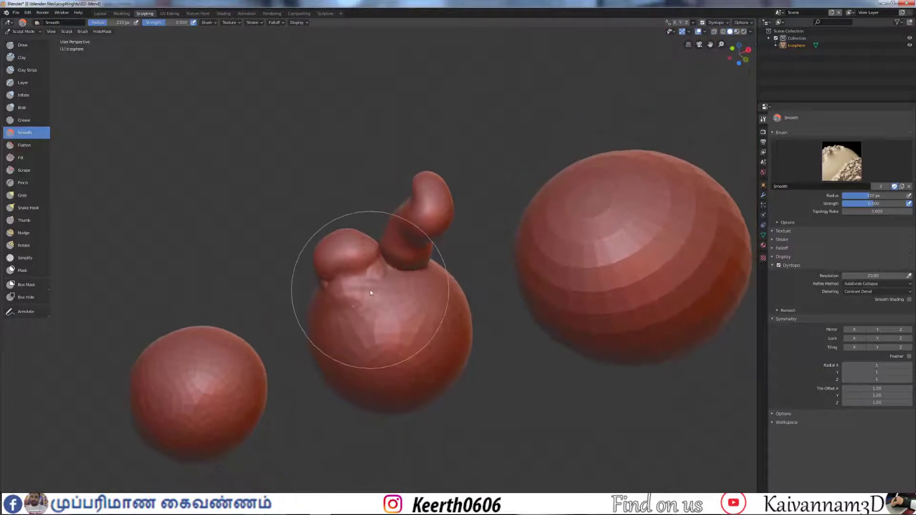
{"action": "scroll", "coordinate": [372, 290], "scroll_direction": "up", "scroll_amount": 3}
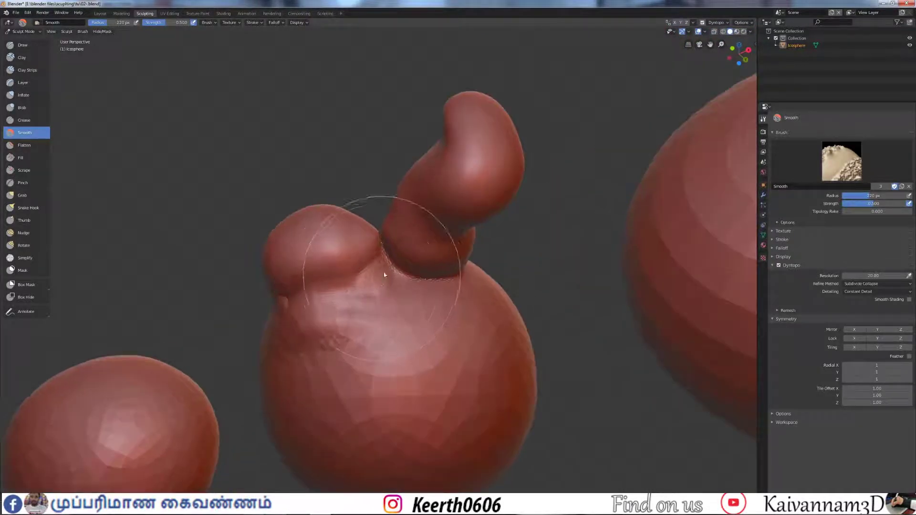
{"action": "mouse_move", "coordinate": [384, 275]}
{"action": "left_mouse_down"}
{"action": "mouse_move", "coordinate": [368, 262]}
{"action": "mouse_move", "coordinate": [333, 301]}
{"action": "left_mouse_up"}
{"action": "mouse_move", "coordinate": [334, 301]}
{"action": "middle_mouse_down"}
{"action": "mouse_move", "coordinate": [411, 294]}
{"action": "mouse_move", "coordinate": [354, 273]}
{"action": "middle_mouse_up"}
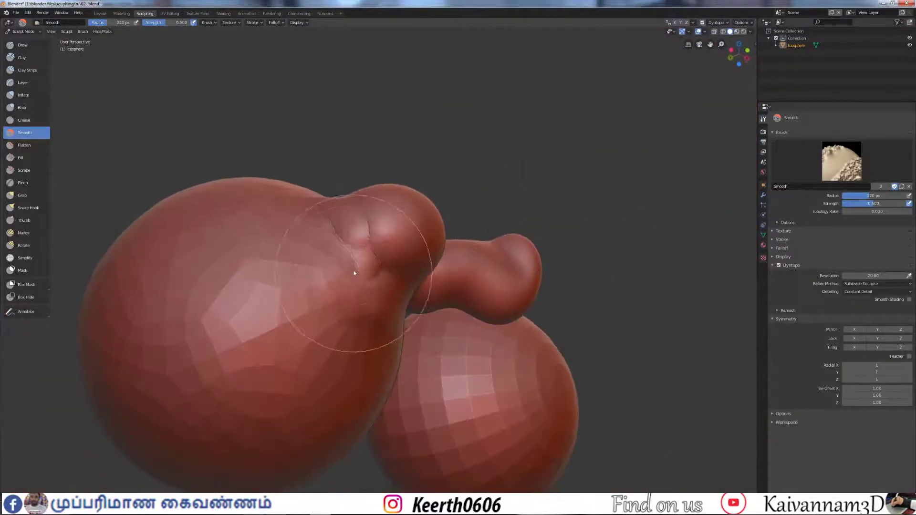
{"action": "left_click_drag", "start_coordinate": [354, 273], "coordinate": [323, 208]}
{"action": "middle_click_drag", "start_coordinate": [343, 298], "coordinate": [320, 324]}
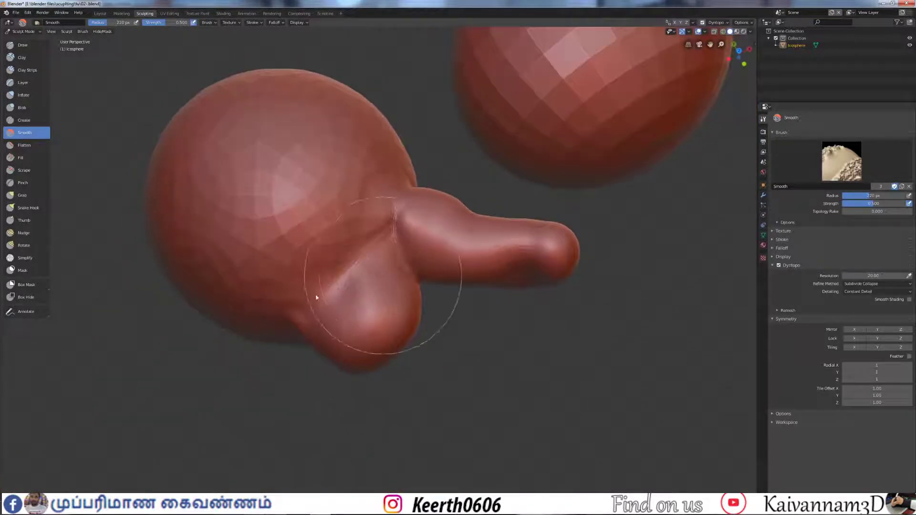
{"action": "mouse_move", "coordinate": [316, 298]}
{"action": "left_mouse_down"}
{"action": "mouse_move", "coordinate": [361, 253]}
{"action": "mouse_move", "coordinate": [478, 270]}
{"action": "mouse_move", "coordinate": [440, 272]}
{"action": "mouse_move", "coordinate": [429, 290]}
{"action": "left_mouse_up"}
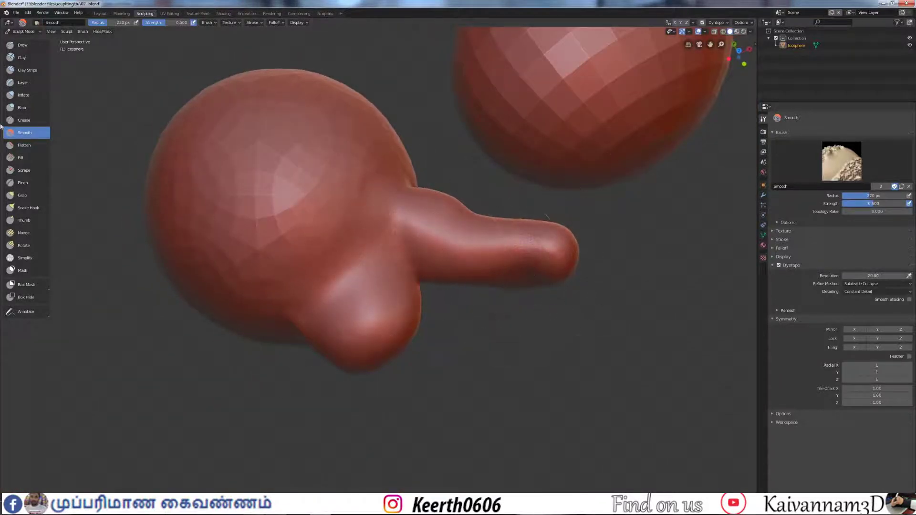
Flatten the tip of the finger-like protrusion with the Flatten brush at 220 px radius and 0.500 strength.
{"action": "left_click", "coordinate": [24, 145]}
{"action": "mouse_move", "coordinate": [644, 256]}
{"action": "middle_mouse_down"}
{"action": "mouse_move", "coordinate": [526, 218]}
{"action": "mouse_move", "coordinate": [566, 194]}
{"action": "mouse_move", "coordinate": [554, 186]}
{"action": "middle_mouse_up"}
{"action": "mouse_move", "coordinate": [453, 230]}
{"action": "left_mouse_down"}
{"action": "mouse_move", "coordinate": [460, 164]}
{"action": "mouse_move", "coordinate": [467, 185]}
{"action": "mouse_move", "coordinate": [453, 211]}
{"action": "mouse_move", "coordinate": [476, 292]}
{"action": "mouse_move", "coordinate": [492, 223]}
{"action": "mouse_move", "coordinate": [433, 230]}
{"action": "left_mouse_up"}
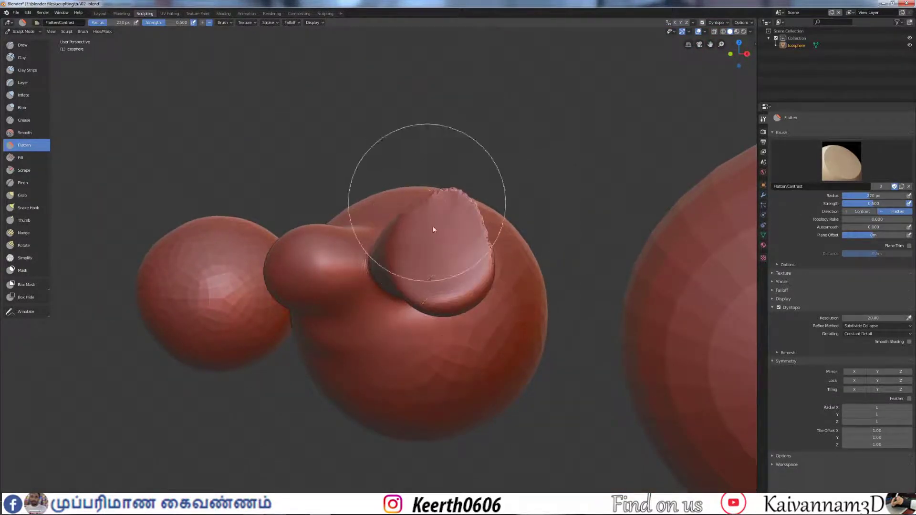
Try the Scene radius unit for the Flatten brush, return it to View, and set the radius to 157 px.
{"action": "left_click", "coordinate": [787, 264]}
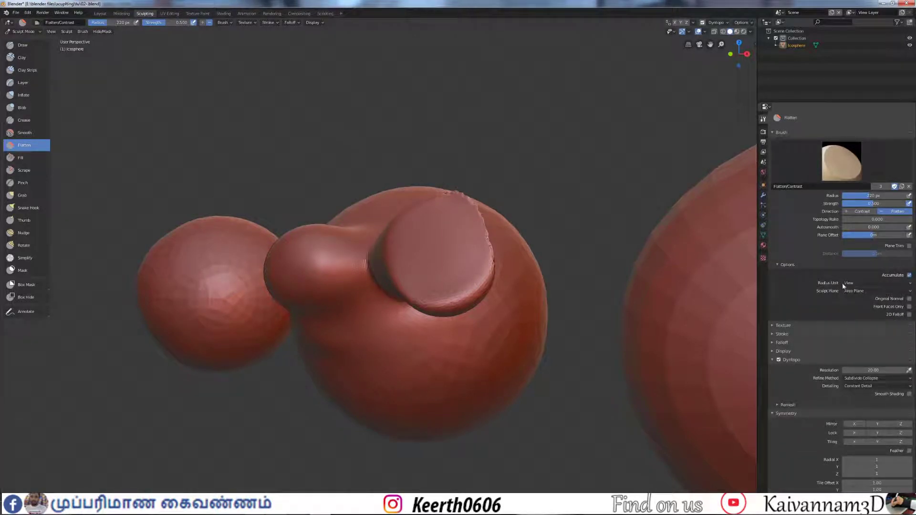
{"action": "left_click", "coordinate": [856, 286]}
{"action": "left_click", "coordinate": [859, 307]}
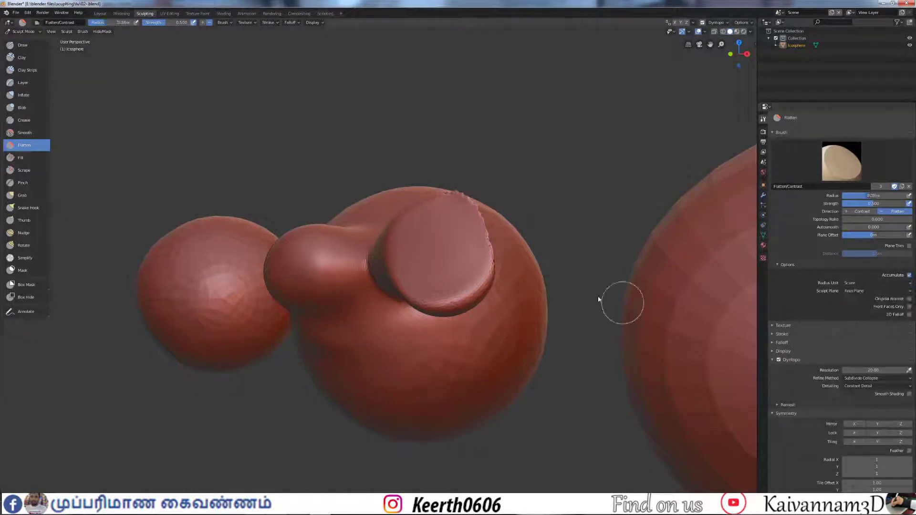
{"action": "left_click", "coordinate": [858, 283]}
{"action": "left_click", "coordinate": [856, 291]}
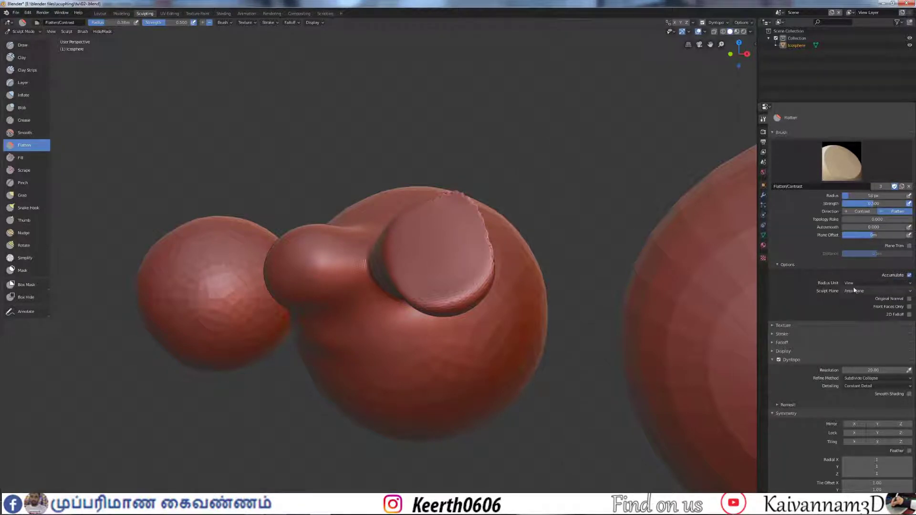
{"action": "key", "text": "f"}
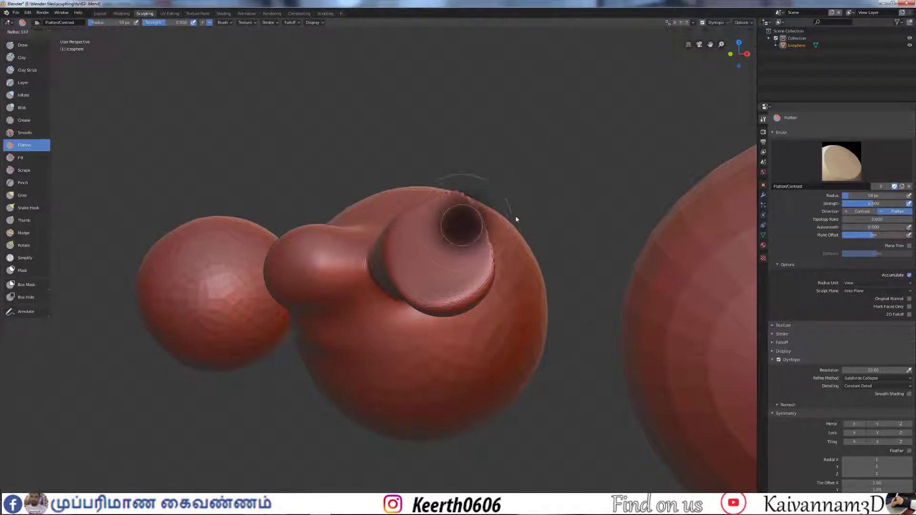
{"action": "left_click", "coordinate": [518, 200]}
Flatten the protrusion's end and side further from other angles with the Flatten brush at 157 px radius.
{"action": "mouse_move", "coordinate": [517, 201]}
{"action": "middle_mouse_down"}
{"action": "mouse_move", "coordinate": [459, 207]}
{"action": "mouse_move", "coordinate": [480, 217]}
{"action": "middle_mouse_up"}
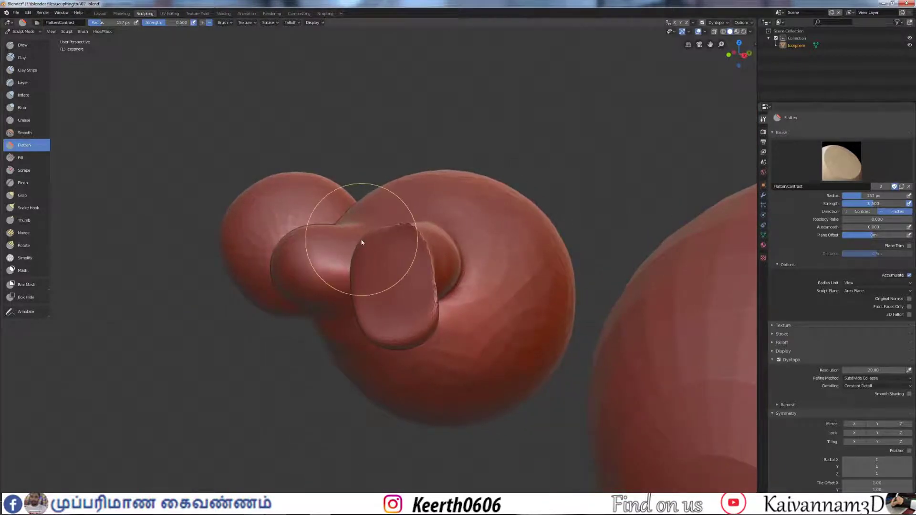
{"action": "mouse_move", "coordinate": [379, 303]}
{"action": "left_mouse_down"}
{"action": "mouse_move", "coordinate": [439, 273]}
{"action": "mouse_move", "coordinate": [425, 260]}
{"action": "mouse_move", "coordinate": [344, 332]}
{"action": "mouse_move", "coordinate": [376, 335]}
{"action": "mouse_move", "coordinate": [387, 313]}
{"action": "left_mouse_up"}
{"action": "mouse_move", "coordinate": [465, 293]}
{"action": "middle_mouse_down"}
{"action": "mouse_move", "coordinate": [464, 212]}
{"action": "mouse_move", "coordinate": [480, 258]}
{"action": "middle_mouse_up"}
{"action": "mouse_move", "coordinate": [432, 229]}
{"action": "left_mouse_down"}
{"action": "mouse_move", "coordinate": [448, 206]}
{"action": "mouse_move", "coordinate": [419, 247]}
{"action": "mouse_move", "coordinate": [337, 204]}
{"action": "mouse_move", "coordinate": [419, 194]}
{"action": "mouse_move", "coordinate": [400, 206]}
{"action": "left_mouse_up"}
Fill the hollow in the protrusion's flattened face with the Fill brush at 157 px radius and 0.500 strength.
{"action": "left_click", "coordinate": [21, 157]}
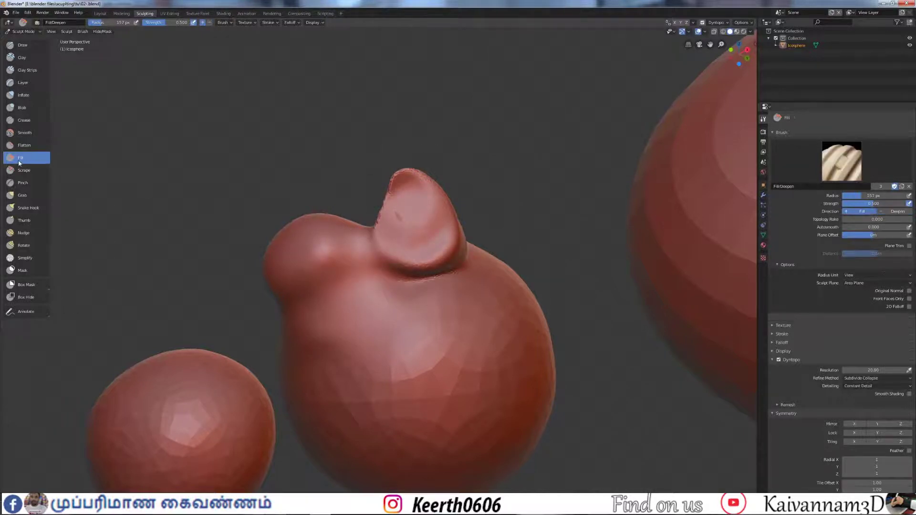
{"action": "scroll", "coordinate": [421, 339], "scroll_direction": "down", "scroll_amount": 3}
{"action": "scroll", "coordinate": [409, 312], "scroll_direction": "up", "scroll_amount": 3}
{"action": "scroll", "coordinate": [409, 310], "scroll_direction": "up", "scroll_amount": 2}
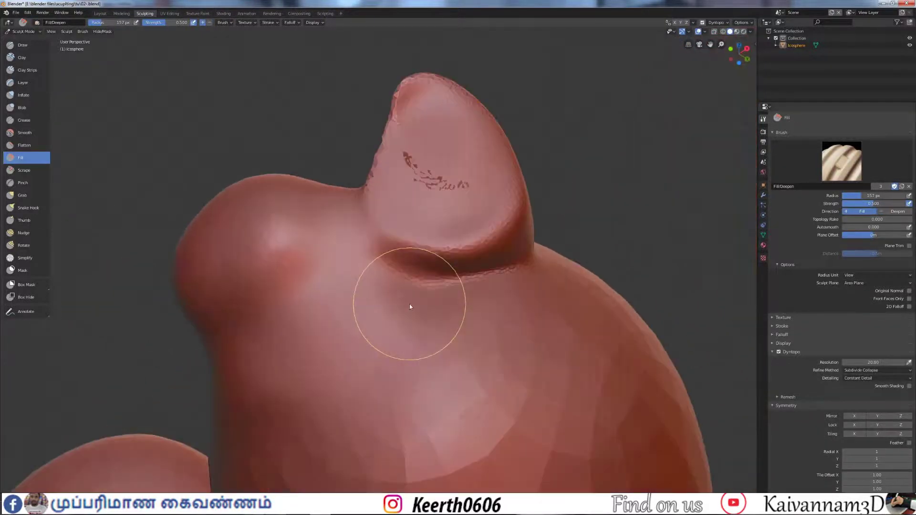
{"action": "scroll", "coordinate": [334, 300], "scroll_direction": "down", "scroll_amount": 4}
{"action": "scroll", "coordinate": [272, 292], "scroll_direction": "up", "scroll_amount": 2}
Raise two separate mounds on the middle sphere below the protrusion with the Draw brush at 157 px radius and 0.500 strength.
{"action": "left_click", "coordinate": [11, 45]}
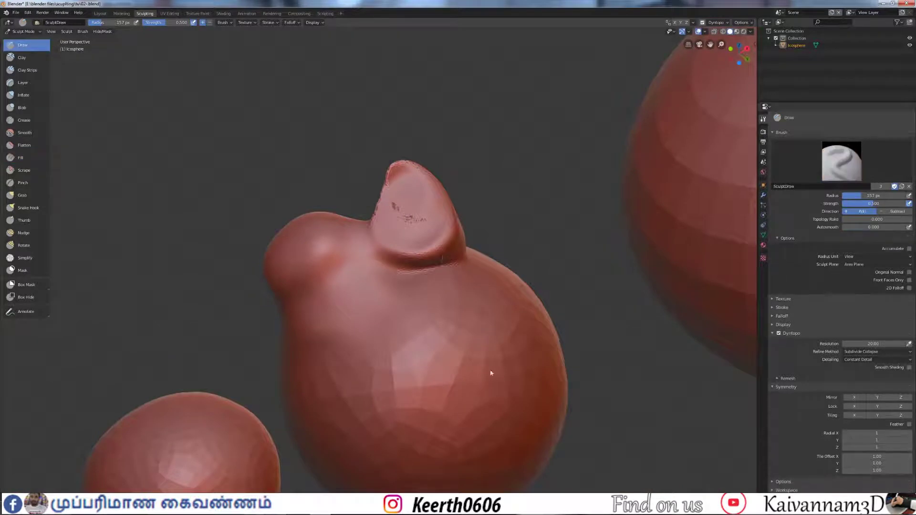
{"action": "mouse_move", "coordinate": [398, 347]}
{"action": "left_mouse_down"}
{"action": "mouse_move", "coordinate": [394, 370]}
{"action": "mouse_move", "coordinate": [343, 378]}
{"action": "mouse_move", "coordinate": [352, 372]}
{"action": "left_mouse_up"}
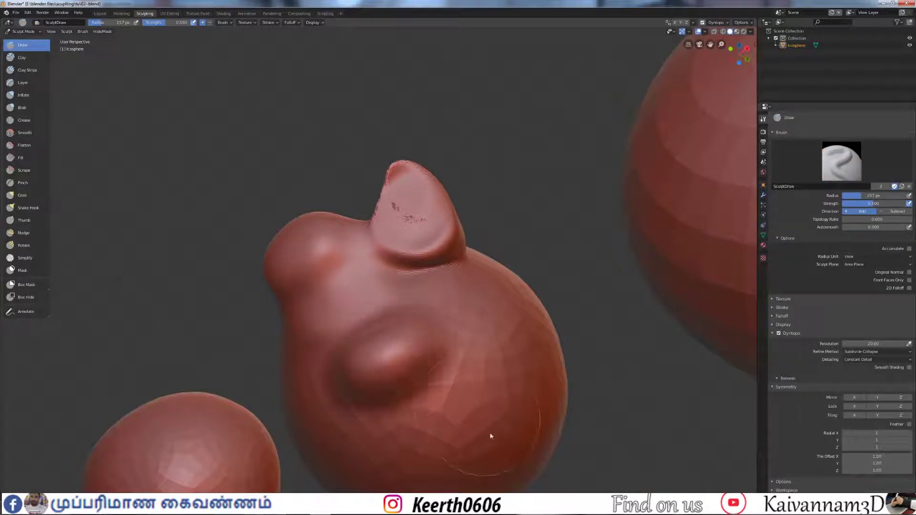
{"action": "mouse_move", "coordinate": [491, 433]}
{"action": "left_mouse_down"}
{"action": "mouse_move", "coordinate": [456, 443]}
{"action": "mouse_move", "coordinate": [496, 424]}
{"action": "mouse_move", "coordinate": [484, 418]}
{"action": "left_mouse_up"}
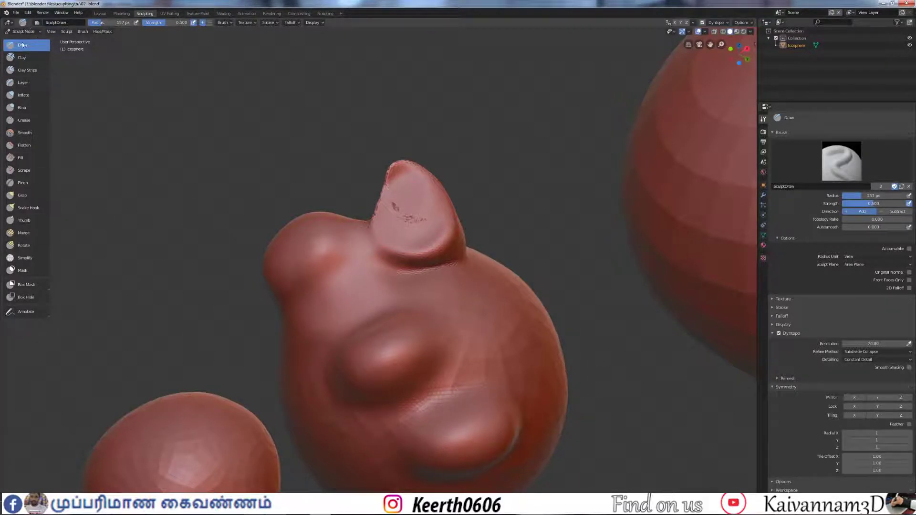
Try to bridge the gap between the two mounds with the Draw brush, and undo the strokes.
{"action": "middle_click_drag", "start_coordinate": [423, 411], "coordinate": [416, 267]}
{"action": "mouse_move", "coordinate": [387, 262]}
{"action": "left_mouse_down"}
{"action": "mouse_move", "coordinate": [408, 247]}
{"action": "mouse_move", "coordinate": [422, 264]}
{"action": "left_mouse_up"}
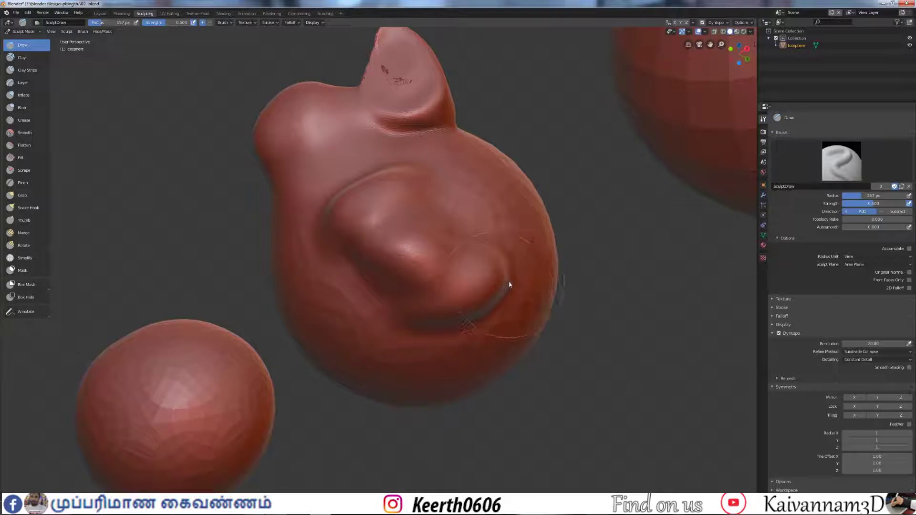
{"action": "key", "text": "ctrl+z"}
{"action": "key", "text": "ctrl+z"}
{"action": "key", "text": "ctrl+z"}
{"action": "key", "text": "ctrl+z"}
{"action": "key", "text": "ctrl+z"}
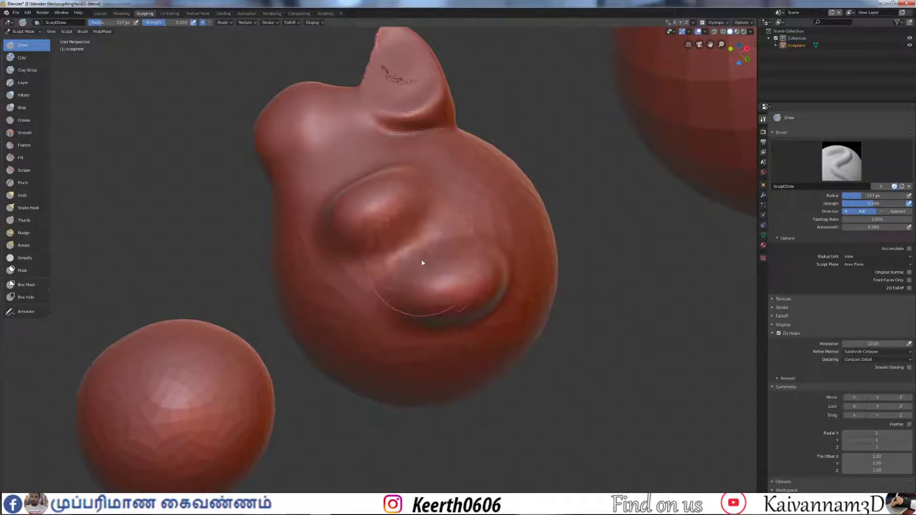
Fill the gap between the two mounds with the Fill brush at 157 px radius and 0.500 strength.
{"action": "left_click", "coordinate": [22, 158]}
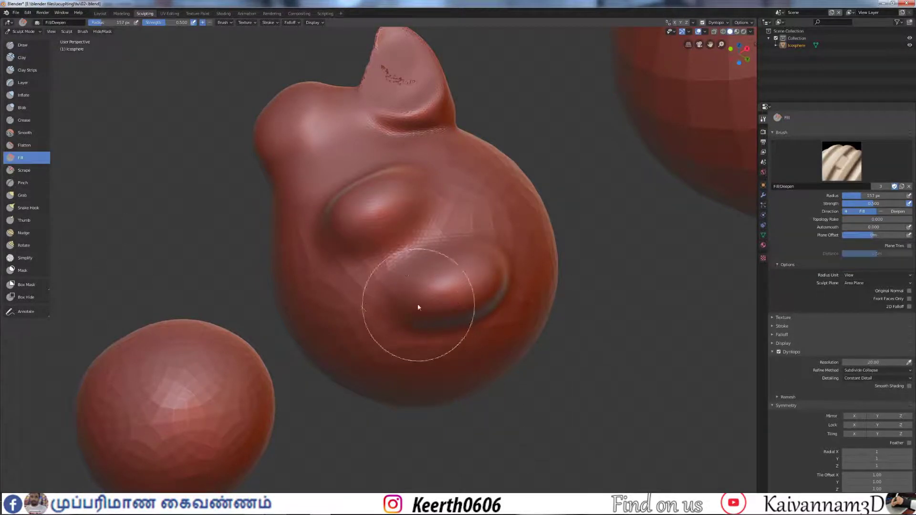
{"action": "mouse_move", "coordinate": [387, 276]}
{"action": "left_mouse_down"}
{"action": "mouse_move", "coordinate": [435, 241]}
{"action": "mouse_move", "coordinate": [436, 229]}
{"action": "mouse_move", "coordinate": [351, 280]}
{"action": "mouse_move", "coordinate": [433, 240]}
{"action": "mouse_move", "coordinate": [370, 283]}
{"action": "mouse_move", "coordinate": [424, 243]}
{"action": "mouse_move", "coordinate": [353, 265]}
{"action": "mouse_move", "coordinate": [392, 249]}
{"action": "mouse_move", "coordinate": [421, 270]}
{"action": "left_mouse_up"}
{"action": "mouse_move", "coordinate": [421, 270]}
{"action": "middle_mouse_down"}
{"action": "mouse_move", "coordinate": [436, 219]}
{"action": "mouse_move", "coordinate": [413, 233]}
{"action": "middle_mouse_up"}
{"action": "scroll", "coordinate": [411, 233], "scroll_direction": "up", "scroll_amount": 1}
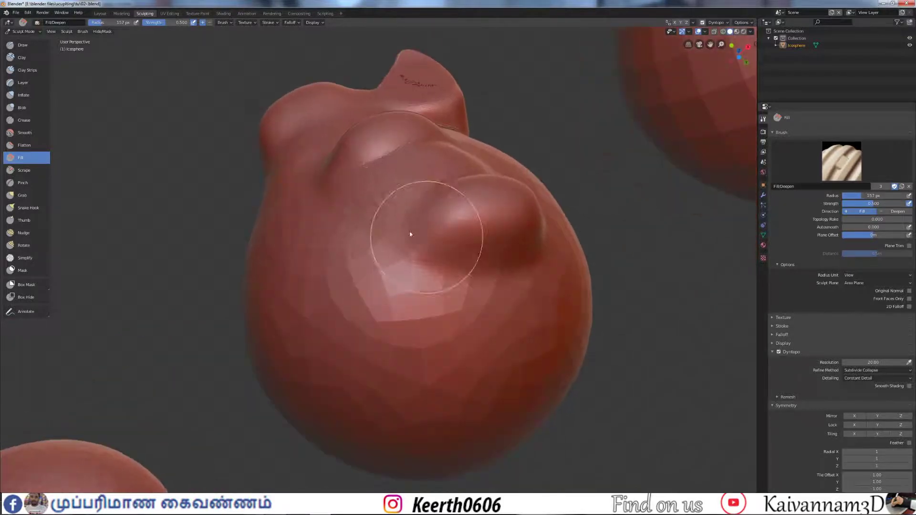
Shave down the tops of the two mounds with the Scrape brush at 157 px radius and 0.500 strength.
{"action": "left_click", "coordinate": [24, 171]}
{"action": "middle_click_drag", "start_coordinate": [480, 235], "coordinate": [403, 239]}
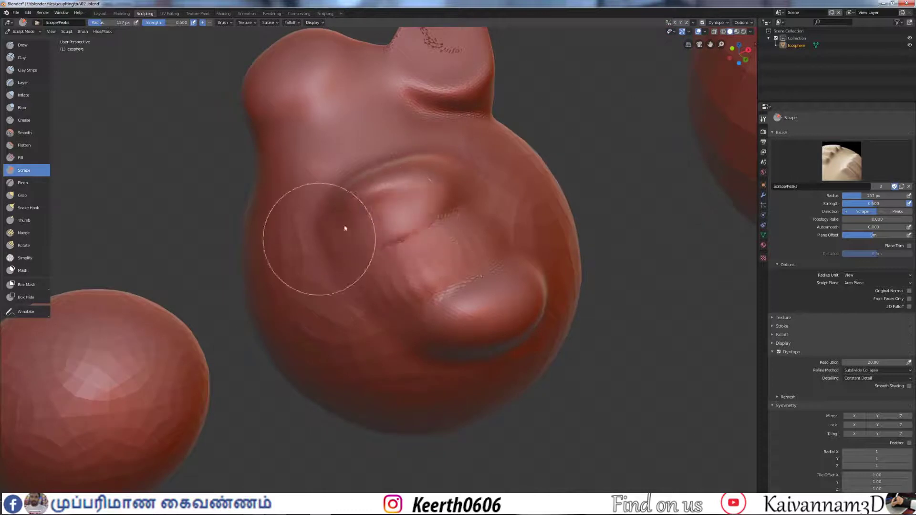
{"action": "mouse_move", "coordinate": [345, 228]}
{"action": "left_mouse_down"}
{"action": "mouse_move", "coordinate": [432, 191]}
{"action": "mouse_move", "coordinate": [388, 197]}
{"action": "mouse_move", "coordinate": [362, 214]}
{"action": "left_mouse_up"}
{"action": "left_click_drag", "start_coordinate": [490, 326], "coordinate": [474, 302]}
{"action": "mouse_move", "coordinate": [475, 303]}
{"action": "middle_mouse_down"}
{"action": "mouse_move", "coordinate": [425, 213]}
{"action": "mouse_move", "coordinate": [409, 238]}
{"action": "mouse_move", "coordinate": [419, 266]}
{"action": "middle_mouse_up"}
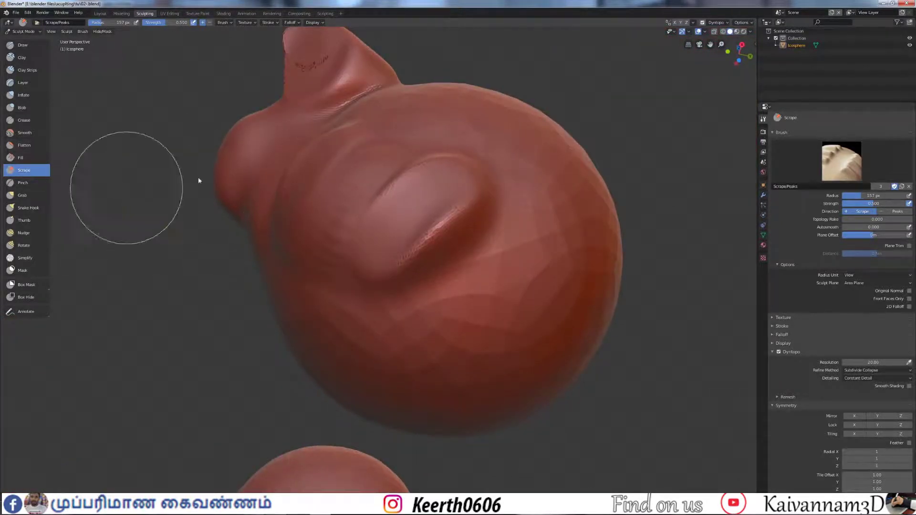
{"action": "mouse_move", "coordinate": [415, 172]}
{"action": "left_mouse_down"}
{"action": "mouse_move", "coordinate": [421, 160]}
{"action": "mouse_move", "coordinate": [476, 204]}
{"action": "mouse_move", "coordinate": [374, 231]}
{"action": "left_mouse_up"}
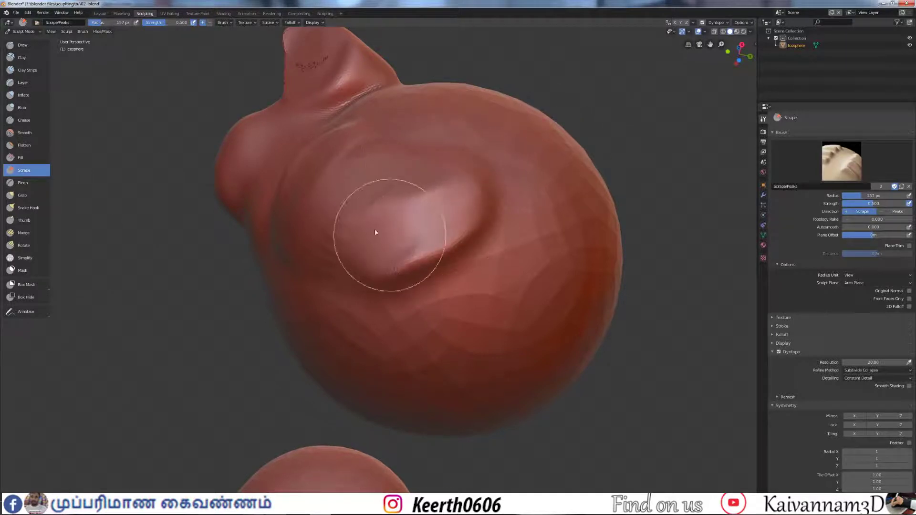
Cut a long crease across the sphere just below the scraped mound with the Crease brush at 157 px radius and 0.250 strength.
{"action": "left_click", "coordinate": [25, 184]}
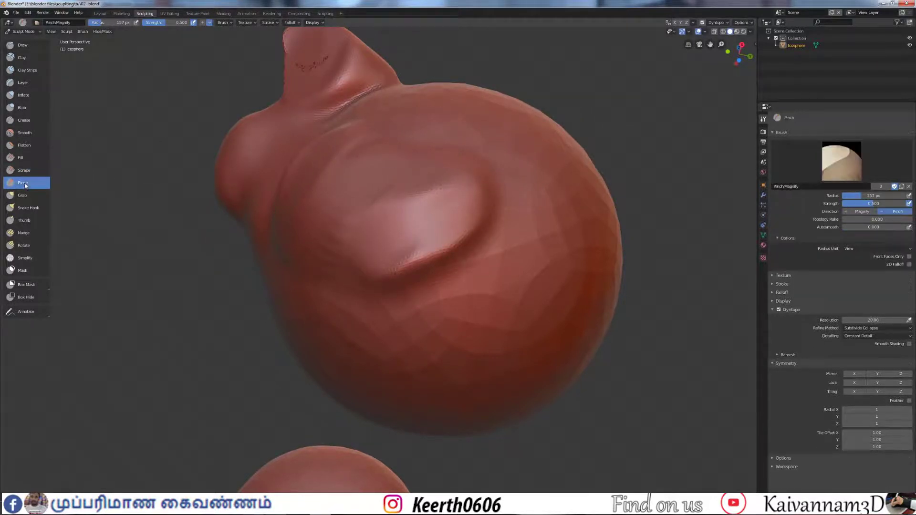
{"action": "left_click", "coordinate": [20, 121]}
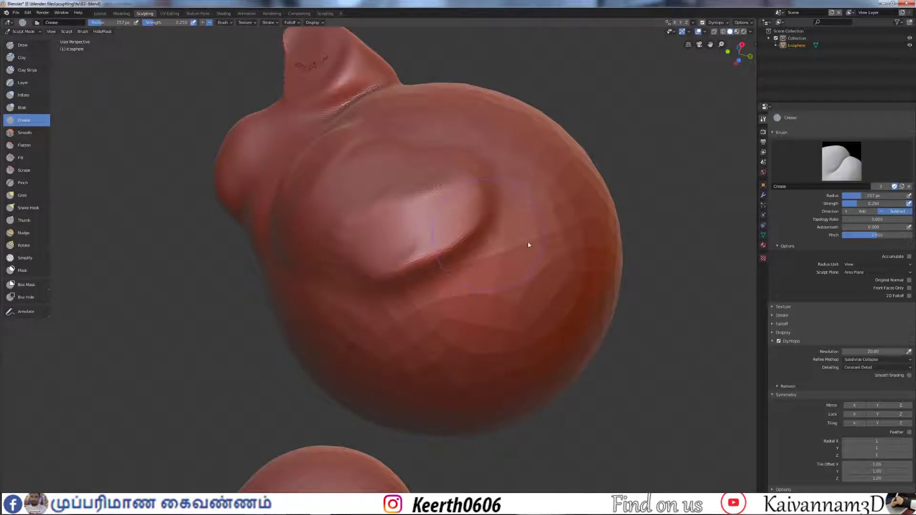
{"action": "mouse_move", "coordinate": [499, 264]}
{"action": "left_mouse_down"}
{"action": "mouse_move", "coordinate": [568, 231]}
{"action": "mouse_move", "coordinate": [348, 272]}
{"action": "left_mouse_up"}
{"action": "mouse_move", "coordinate": [348, 272]}
{"action": "middle_mouse_down"}
{"action": "mouse_move", "coordinate": [453, 190]}
{"action": "mouse_move", "coordinate": [339, 146]}
{"action": "middle_mouse_up"}
{"action": "middle_click_drag", "start_coordinate": [389, 125], "coordinate": [405, 238]}
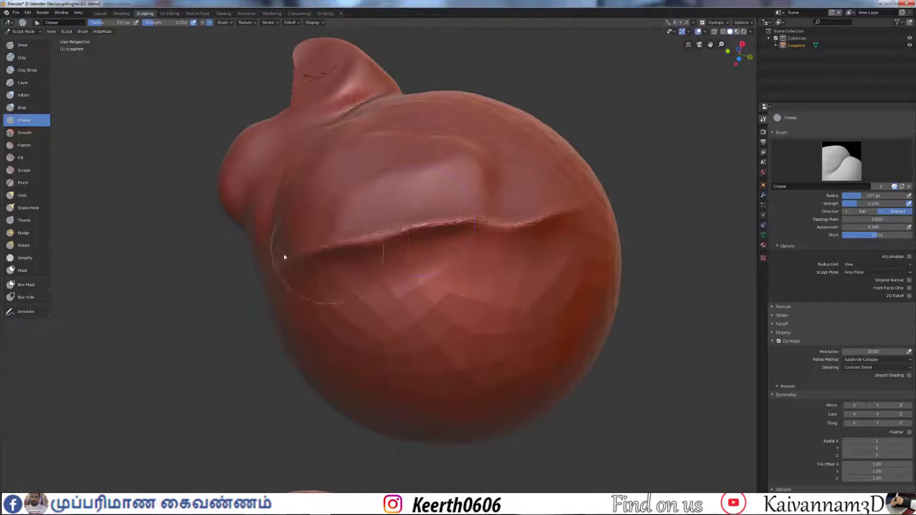
Tighten the edges of the long crease with the Pinch brush at 157 px radius and 0.500 strength.
{"action": "mouse_move", "coordinate": [502, 227]}
{"action": "middle_mouse_down"}
{"action": "mouse_move", "coordinate": [407, 207]}
{"action": "mouse_move", "coordinate": [279, 197]}
{"action": "middle_mouse_up"}
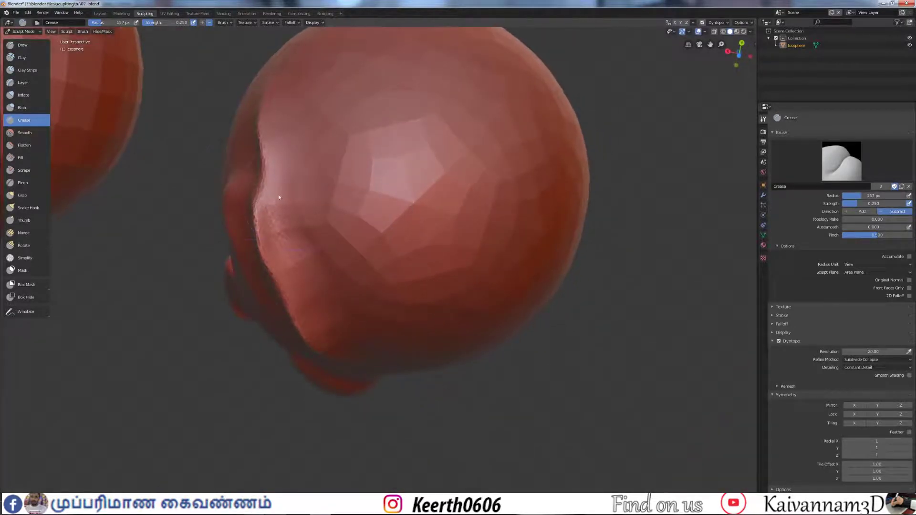
{"action": "left_click", "coordinate": [22, 183]}
{"action": "mouse_move", "coordinate": [363, 181]}
{"action": "middle_mouse_down"}
{"action": "mouse_move", "coordinate": [402, 172]}
{"action": "mouse_move", "coordinate": [420, 190]}
{"action": "mouse_move", "coordinate": [453, 157]}
{"action": "mouse_move", "coordinate": [411, 216]}
{"action": "middle_mouse_up"}
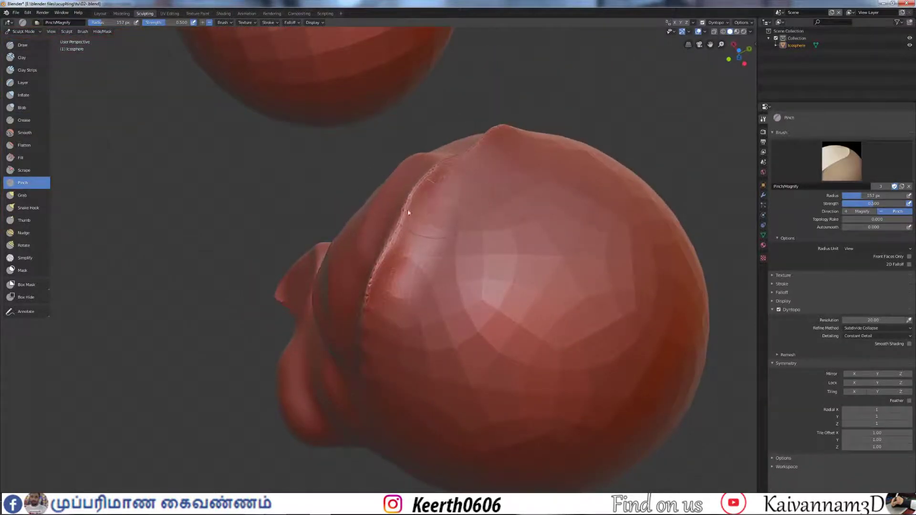
{"action": "left_click_drag", "start_coordinate": [439, 169], "coordinate": [357, 311]}
{"action": "left_click_drag", "start_coordinate": [494, 152], "coordinate": [460, 158]}
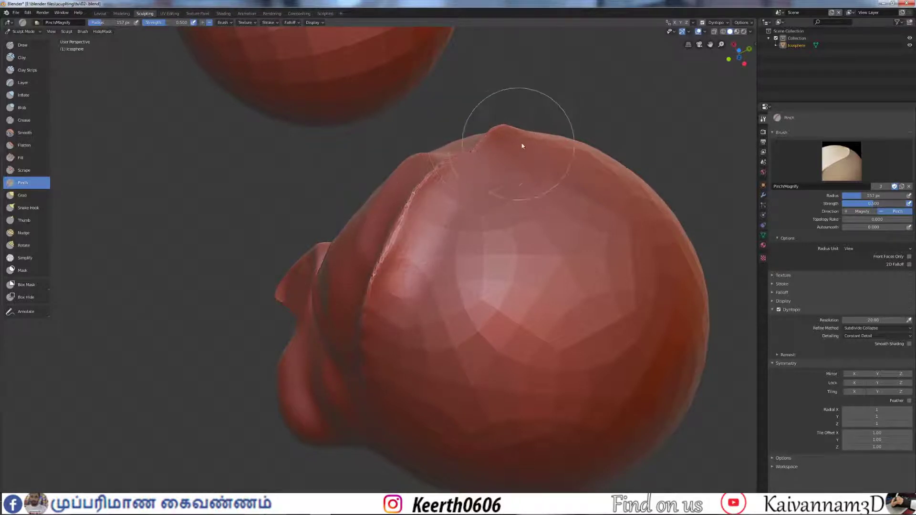
Try pulling a tall horn out of the sphere's peak with the Grab brush at 157 px radius and 1.000 strength.
{"action": "mouse_move", "coordinate": [525, 106]}
{"action": "middle_mouse_down"}
{"action": "mouse_move", "coordinate": [527, 170]}
{"action": "mouse_move", "coordinate": [436, 139]}
{"action": "mouse_move", "coordinate": [463, 115]}
{"action": "mouse_move", "coordinate": [466, 98]}
{"action": "middle_mouse_up"}
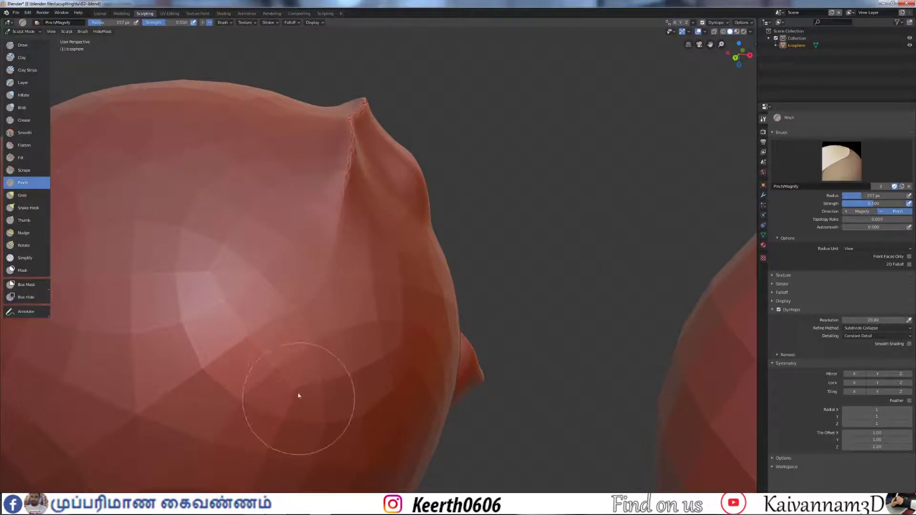
{"action": "scroll", "coordinate": [284, 363], "scroll_direction": "down", "scroll_amount": 2}
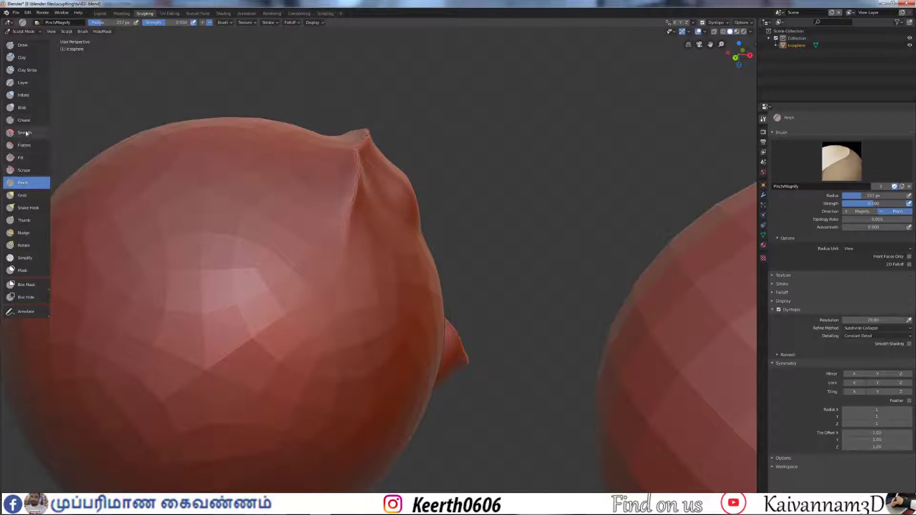
{"action": "left_click", "coordinate": [22, 195]}
{"action": "scroll", "coordinate": [262, 216], "scroll_direction": "down", "scroll_amount": 5}
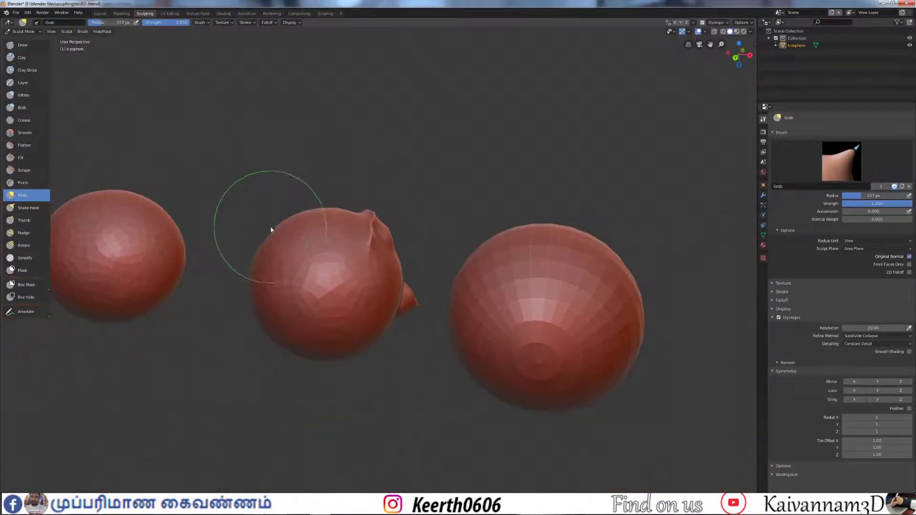
{"action": "mouse_move", "coordinate": [265, 214]}
{"action": "middle_mouse_down"}
{"action": "mouse_move", "coordinate": [320, 261]}
{"action": "mouse_move", "coordinate": [329, 253]}
{"action": "middle_mouse_up"}
{"action": "scroll", "coordinate": [383, 257], "scroll_direction": "down", "scroll_amount": 2}
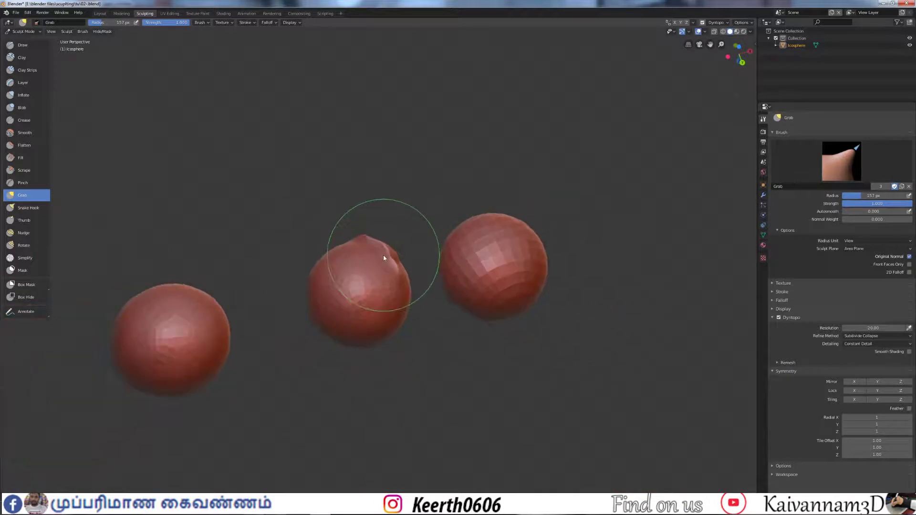
{"action": "scroll", "coordinate": [383, 257], "scroll_direction": "up", "scroll_amount": 3}
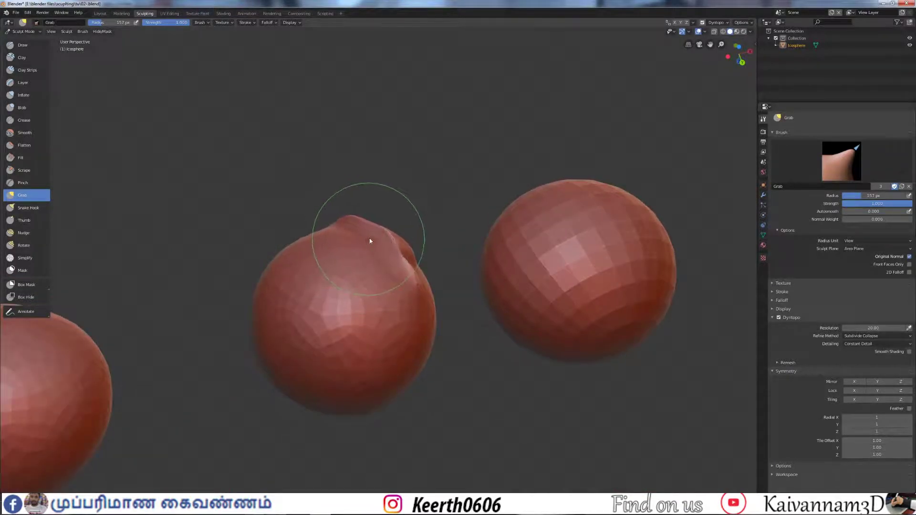
{"action": "left_click_drag", "start_coordinate": [373, 240], "coordinate": [403, 144]}
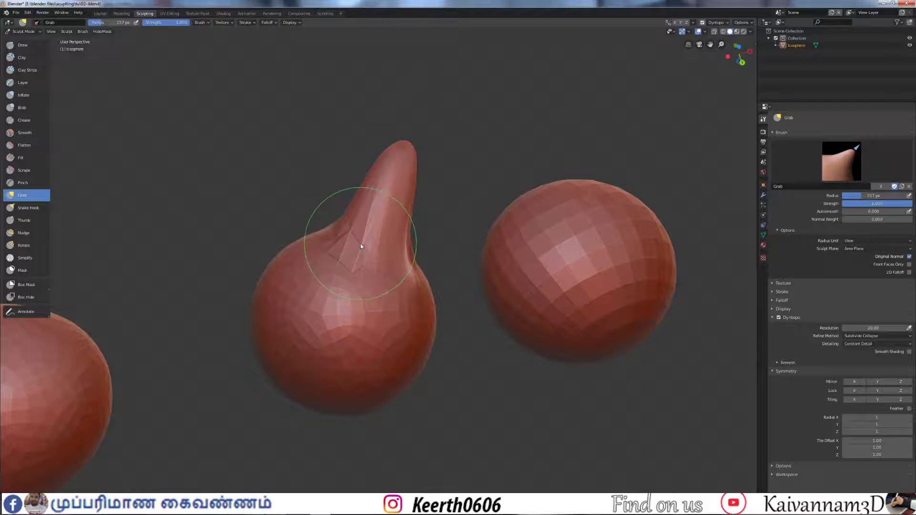
{"action": "key", "text": "shift+z"}
{"action": "key", "text": "shift+z"}
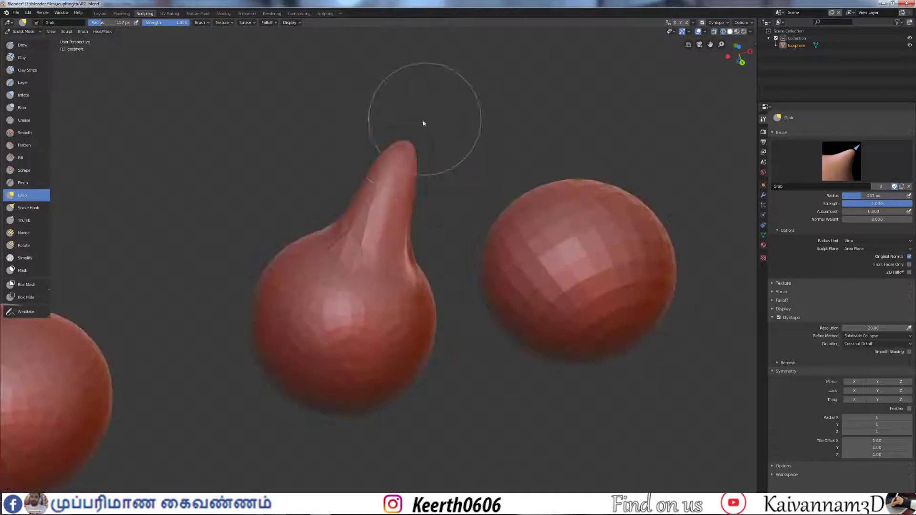
{"action": "key", "text": "ctrl+z"}
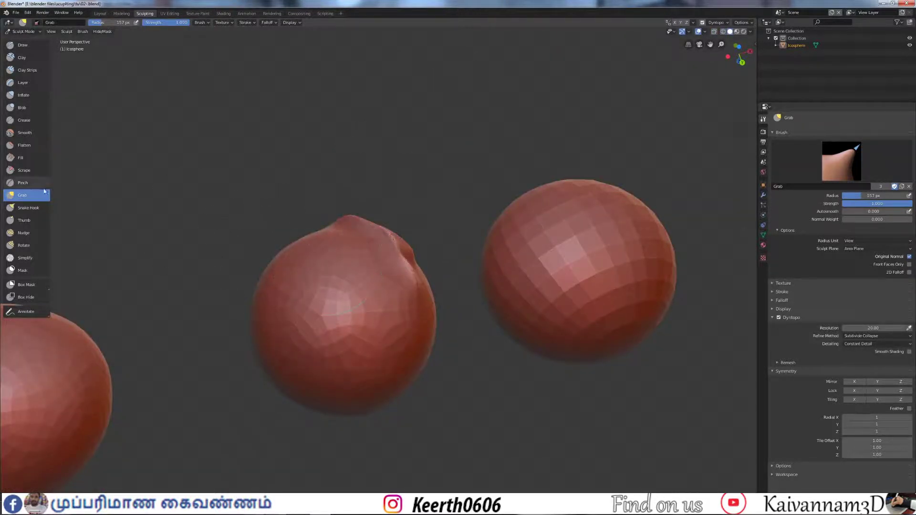
Pull a long curved tendril from the sphere's peak over the neighbouring sphere with the Snake Hook brush at 157 px radius and 1.000 strength.
{"action": "left_click", "coordinate": [28, 207]}
{"action": "scroll", "coordinate": [406, 246], "scroll_direction": "up", "scroll_amount": 2}
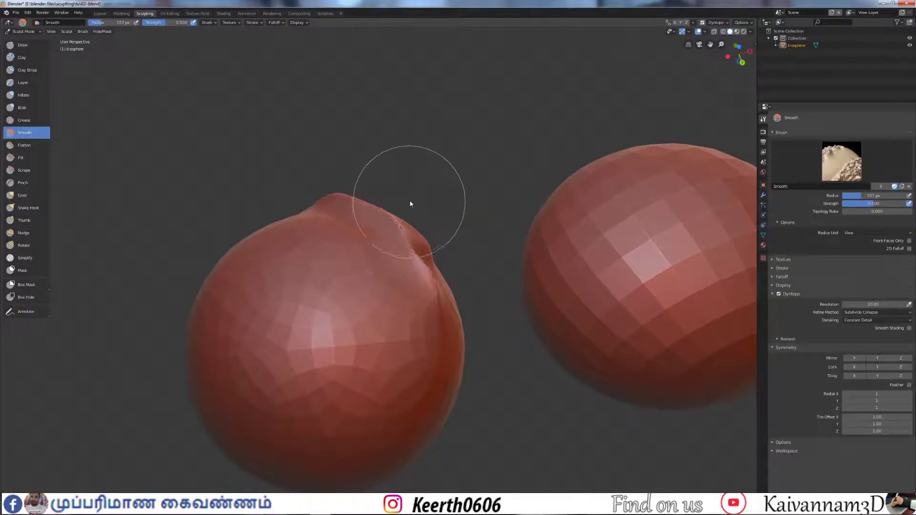
{"action": "scroll", "coordinate": [402, 204], "scroll_direction": "down", "scroll_amount": 2}
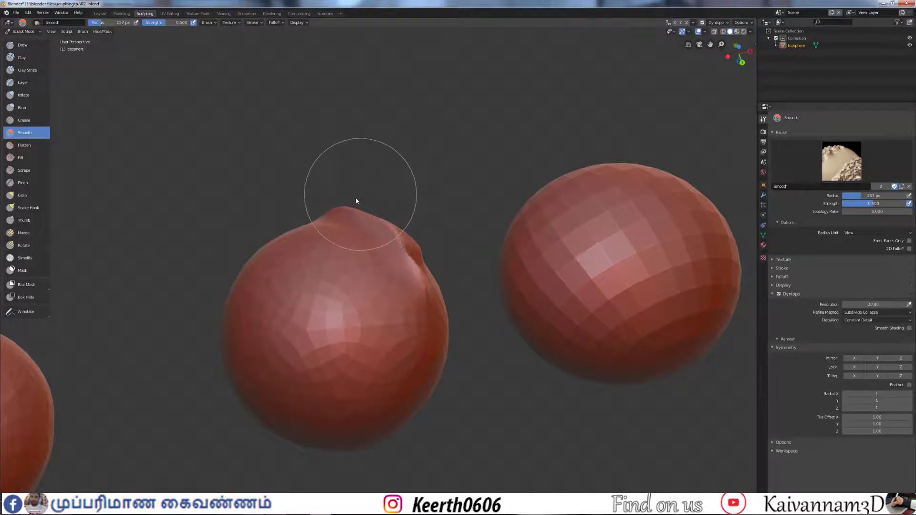
{"action": "middle_click_drag", "start_coordinate": [367, 232], "coordinate": [351, 232]}
{"action": "left_click", "coordinate": [18, 207]}
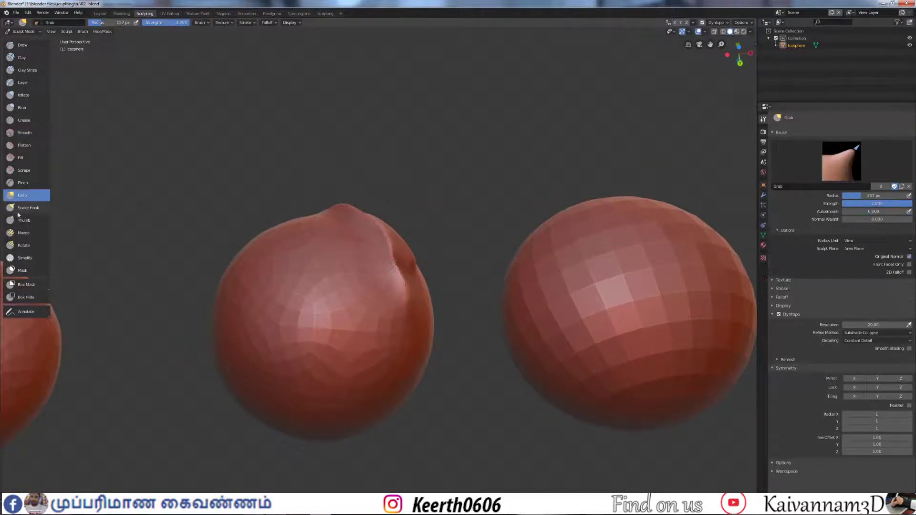
{"action": "mouse_move", "coordinate": [367, 222]}
{"action": "left_mouse_down"}
{"action": "mouse_move", "coordinate": [419, 153]}
{"action": "mouse_move", "coordinate": [471, 123]}
{"action": "mouse_move", "coordinate": [553, 99]}
{"action": "mouse_move", "coordinate": [667, 107]}
{"action": "mouse_move", "coordinate": [717, 154]}
{"action": "mouse_move", "coordinate": [747, 203]}
{"action": "left_mouse_up"}
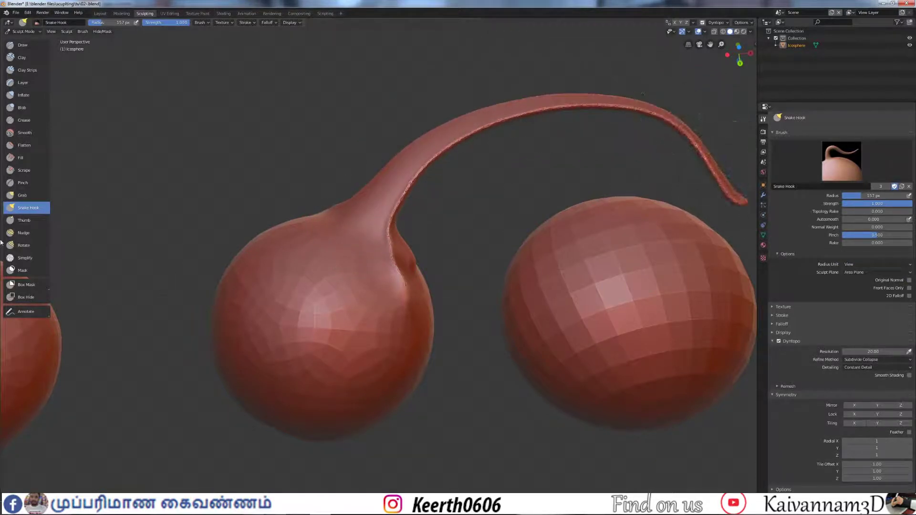
Stretch a thick horn toward the neighbouring sphere with the Grab brush, compare it with the tendril in wireframe, and undo both.
{"action": "left_click", "coordinate": [23, 195]}
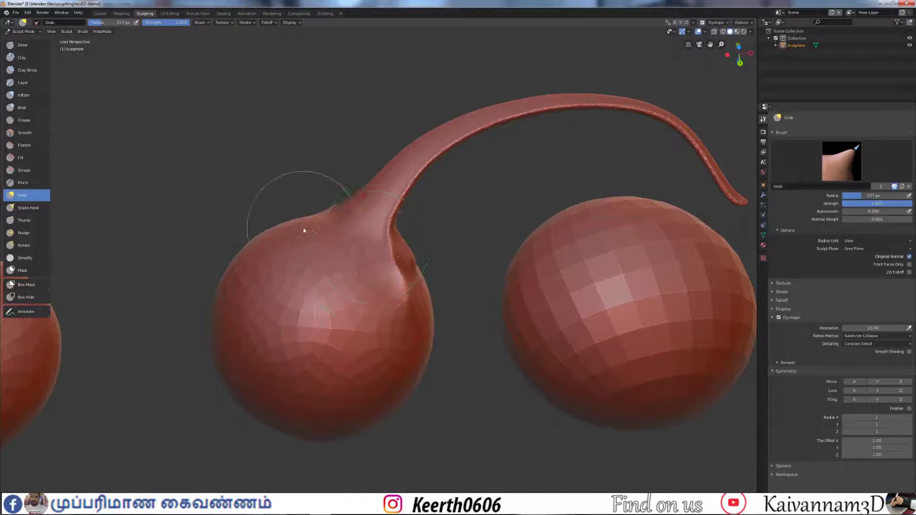
{"action": "mouse_move", "coordinate": [400, 260]}
{"action": "left_mouse_down"}
{"action": "mouse_move", "coordinate": [470, 207]}
{"action": "mouse_move", "coordinate": [618, 158]}
{"action": "mouse_move", "coordinate": [742, 187]}
{"action": "left_mouse_up"}
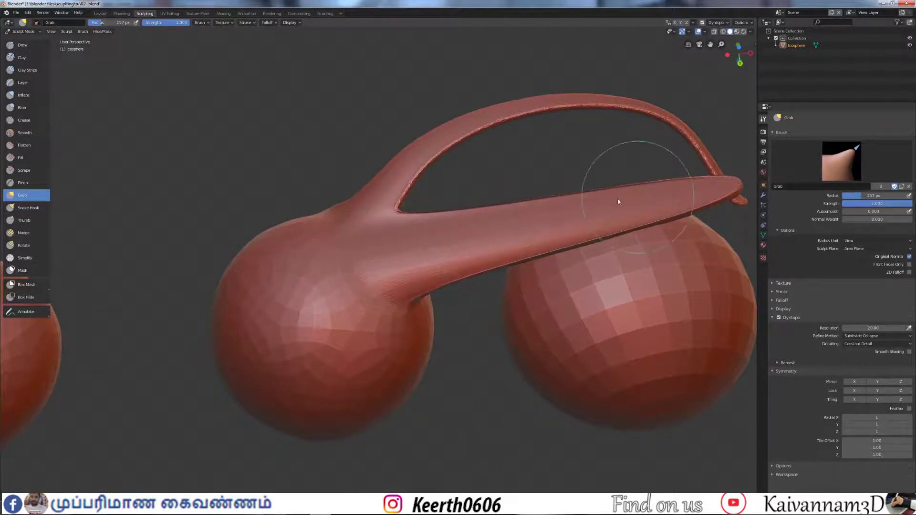
{"action": "key", "text": "shift+z"}
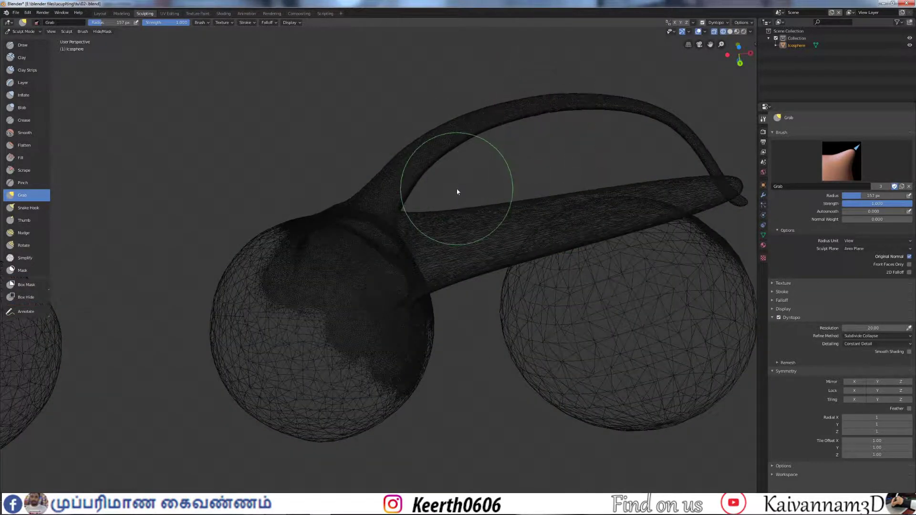
{"action": "key", "text": "ctrl+z"}
{"action": "key", "text": "ctrl+z"}
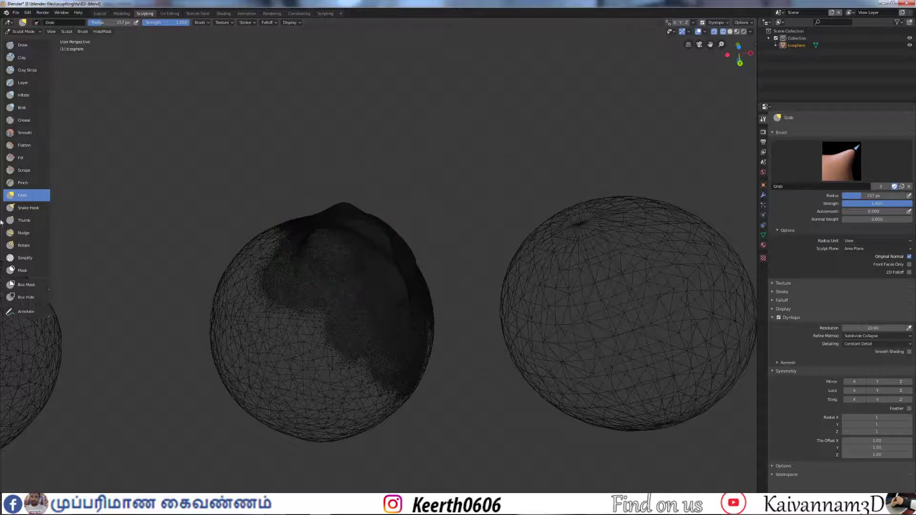
{"action": "left_click", "coordinate": [28, 208]}
{"action": "key", "text": "shift+z"}
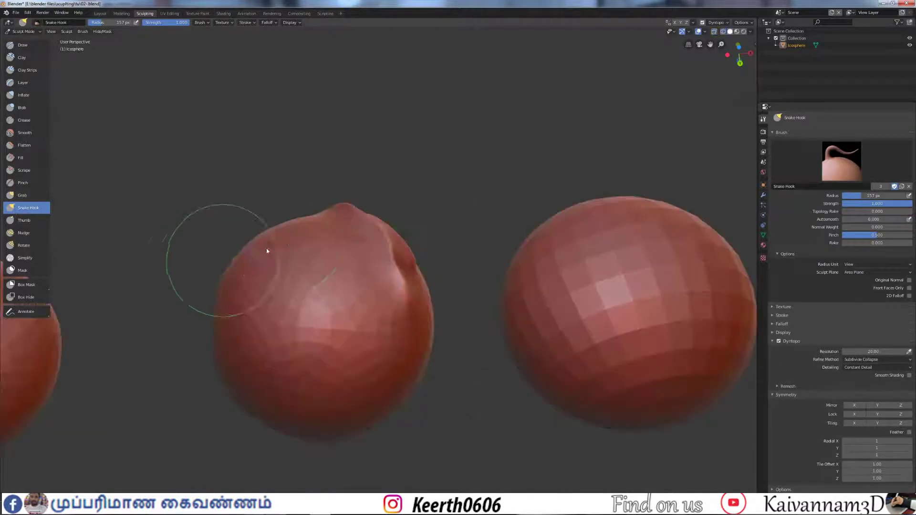
Smear the surface beside the long crease with the Thumb brush at 157 px radius and 0.500 strength.
{"action": "left_click", "coordinate": [24, 219]}
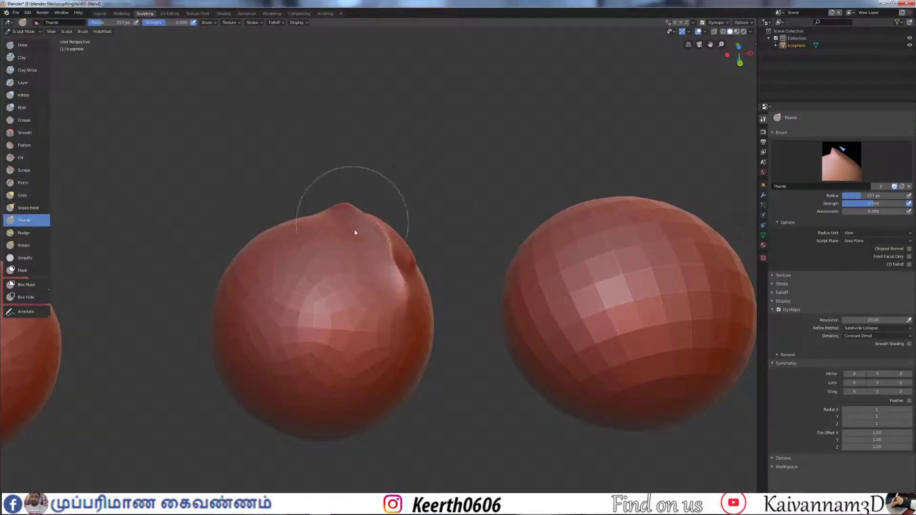
{"action": "scroll", "coordinate": [376, 287], "scroll_direction": "up", "scroll_amount": 2}
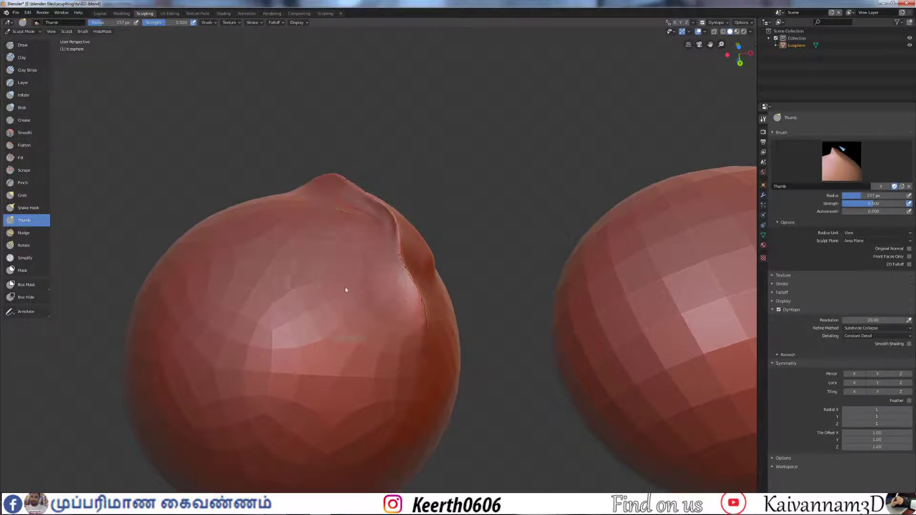
{"action": "middle_click_drag", "start_coordinate": [371, 280], "coordinate": [366, 239]}
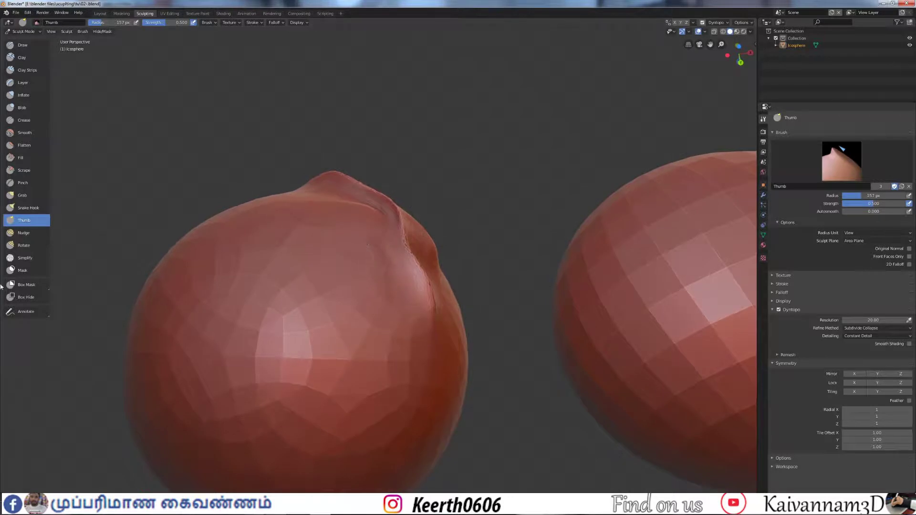
Sculpt three short, roughly parallel ridges on the sphere's front with the Draw brush at 30 px radius and 0.500 strength.
{"action": "left_click", "coordinate": [23, 233]}
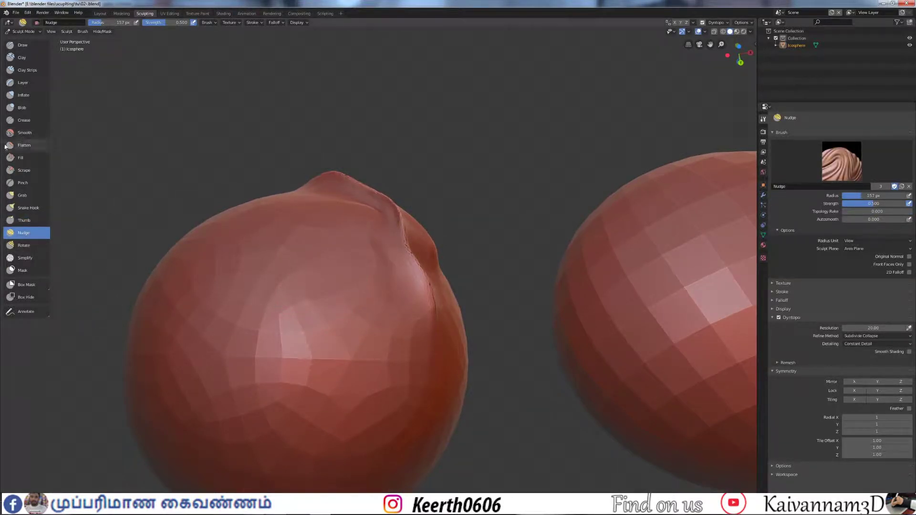
{"action": "left_click", "coordinate": [22, 45]}
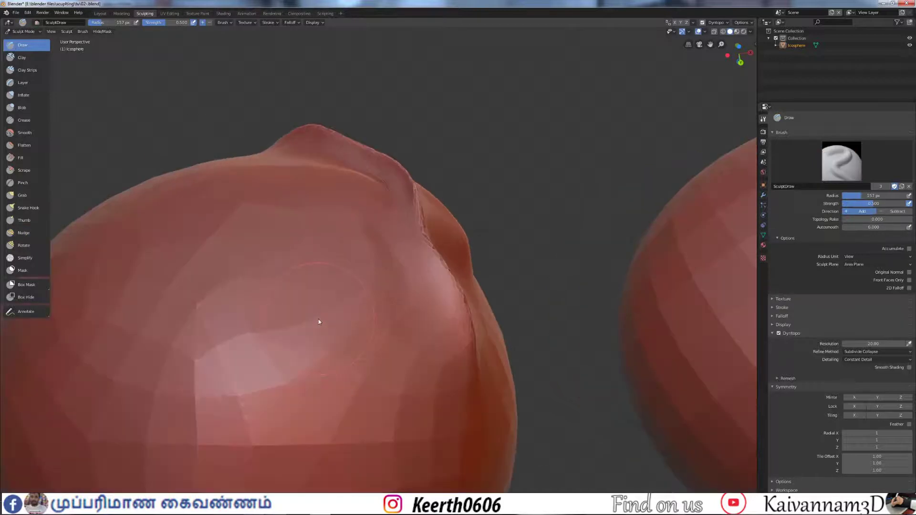
{"action": "key", "text": "shift+s"}
{"action": "right_click", "coordinate": [360, 316]}
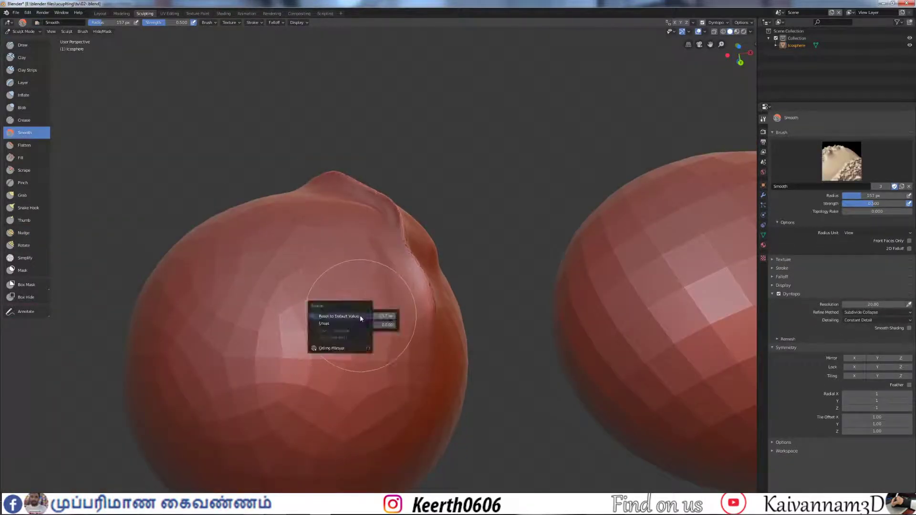
{"action": "key", "text": "f"}
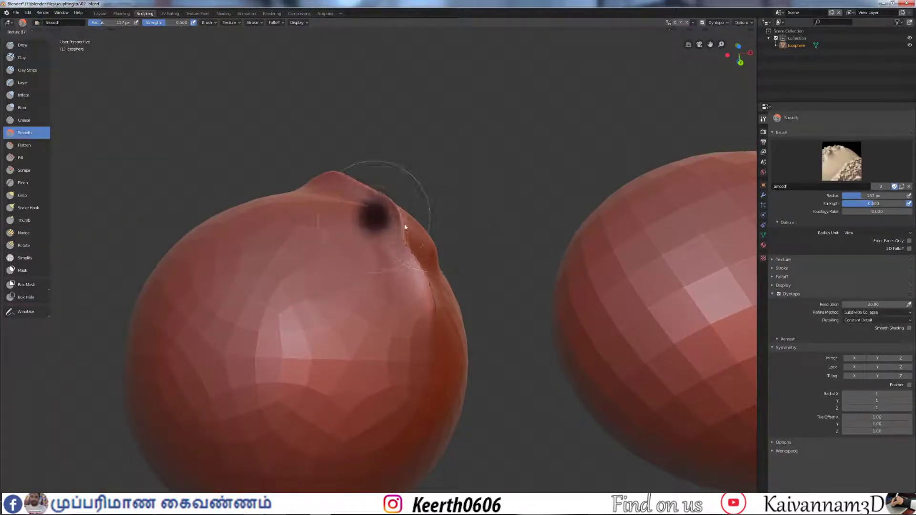
{"action": "left_click", "coordinate": [378, 230]}
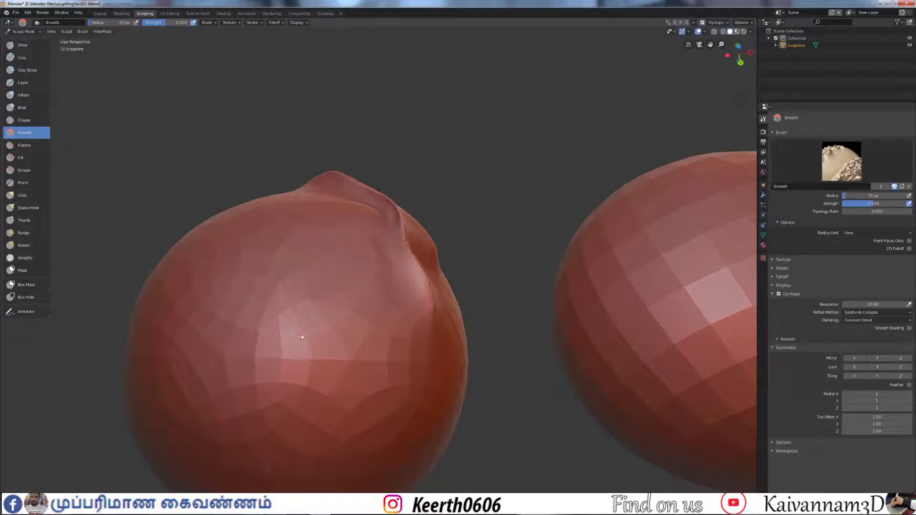
{"action": "left_click", "coordinate": [28, 47]}
{"action": "mouse_move", "coordinate": [289, 302]}
{"action": "left_mouse_down"}
{"action": "mouse_move", "coordinate": [260, 268]}
{"action": "mouse_move", "coordinate": [303, 360]}
{"action": "mouse_move", "coordinate": [299, 329]}
{"action": "left_mouse_up"}
{"action": "mouse_move", "coordinate": [310, 265]}
{"action": "left_mouse_down"}
{"action": "mouse_move", "coordinate": [363, 360]}
{"action": "mouse_move", "coordinate": [358, 339]}
{"action": "left_mouse_up"}
{"action": "mouse_move", "coordinate": [237, 298]}
{"action": "left_mouse_down"}
{"action": "mouse_move", "coordinate": [276, 380]}
{"action": "mouse_move", "coordinate": [265, 378]}
{"action": "mouse_move", "coordinate": [262, 333]}
{"action": "left_mouse_up"}
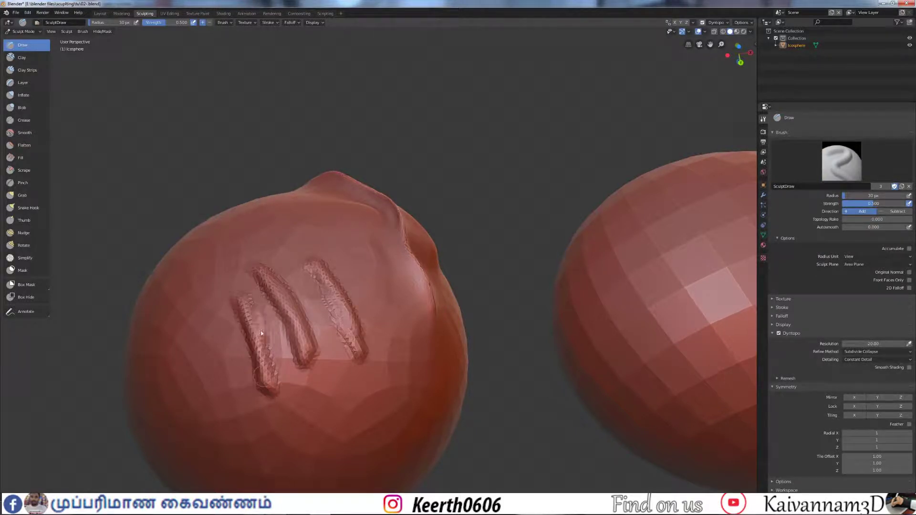
Bend the three ridges sideways with short strokes of the Nudge brush at 200 px radius and 0.500 strength.
{"action": "left_click", "coordinate": [10, 233]}
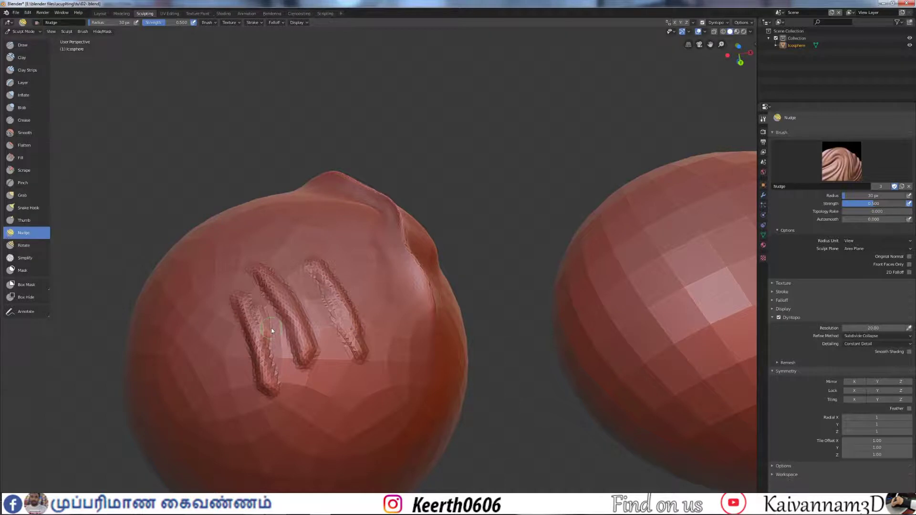
{"action": "key", "text": "f"}
{"action": "left_click", "coordinate": [331, 329]}
{"action": "mouse_move", "coordinate": [235, 343]}
{"action": "left_mouse_down"}
{"action": "mouse_move", "coordinate": [310, 312]}
{"action": "mouse_move", "coordinate": [277, 362]}
{"action": "mouse_move", "coordinate": [317, 318]}
{"action": "left_mouse_up"}
{"action": "mouse_move", "coordinate": [264, 358]}
{"action": "left_mouse_down"}
{"action": "mouse_move", "coordinate": [281, 330]}
{"action": "mouse_move", "coordinate": [250, 303]}
{"action": "mouse_move", "coordinate": [274, 355]}
{"action": "left_mouse_up"}
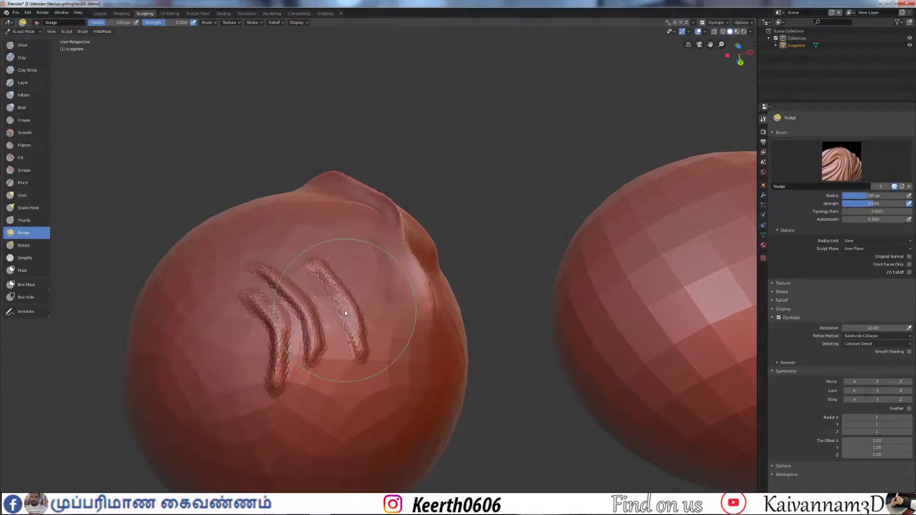
{"action": "left_click_drag", "start_coordinate": [345, 311], "coordinate": [316, 297]}
{"action": "left_click_drag", "start_coordinate": [235, 292], "coordinate": [267, 297]}
{"action": "left_click_drag", "start_coordinate": [208, 346], "coordinate": [265, 340]}
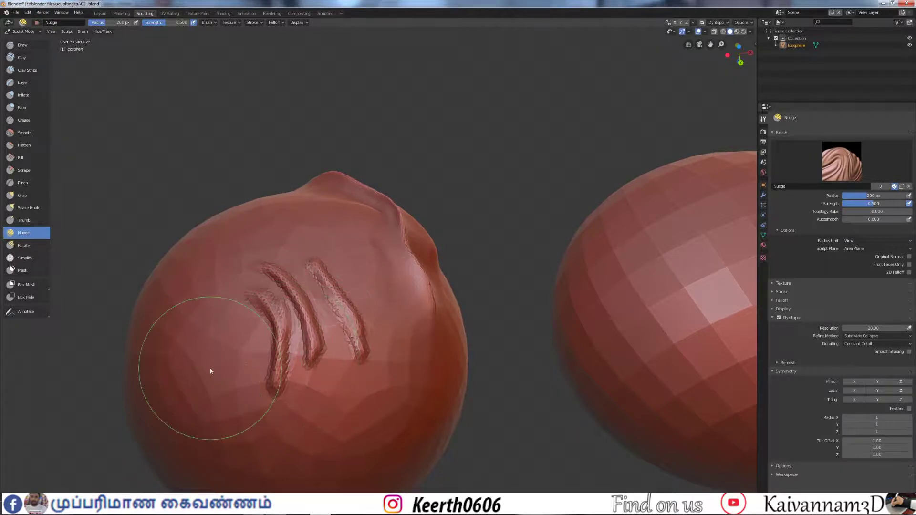
{"action": "left_click_drag", "start_coordinate": [264, 347], "coordinate": [285, 342]}
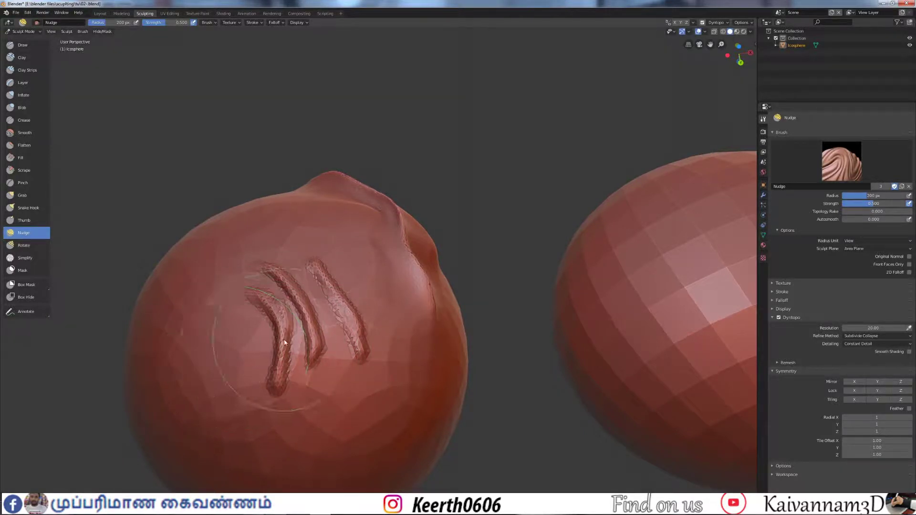
Twist the three ridges with the Rotate brush at about 260 px radius and 1.000 strength, undoing the excess twists.
{"action": "left_click", "coordinate": [24, 245]}
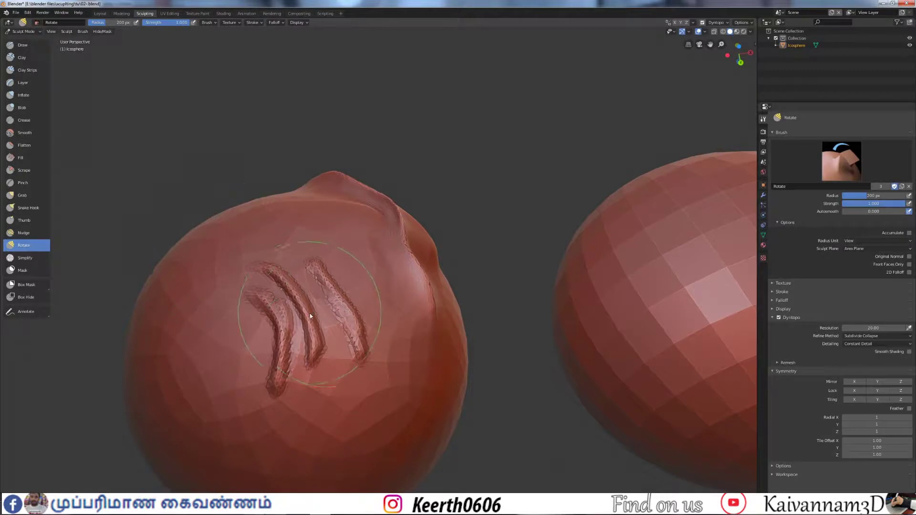
{"action": "key", "text": "f"}
{"action": "left_click", "coordinate": [340, 315]}
{"action": "mouse_move", "coordinate": [308, 309]}
{"action": "left_mouse_down"}
{"action": "mouse_move", "coordinate": [300, 328]}
{"action": "mouse_move", "coordinate": [315, 320]}
{"action": "mouse_move", "coordinate": [310, 307]}
{"action": "mouse_move", "coordinate": [305, 325]}
{"action": "mouse_move", "coordinate": [318, 328]}
{"action": "mouse_move", "coordinate": [307, 303]}
{"action": "mouse_move", "coordinate": [314, 303]}
{"action": "left_mouse_up"}
{"action": "key", "text": "ctrl+z"}
{"action": "key", "text": "ctrl+z"}
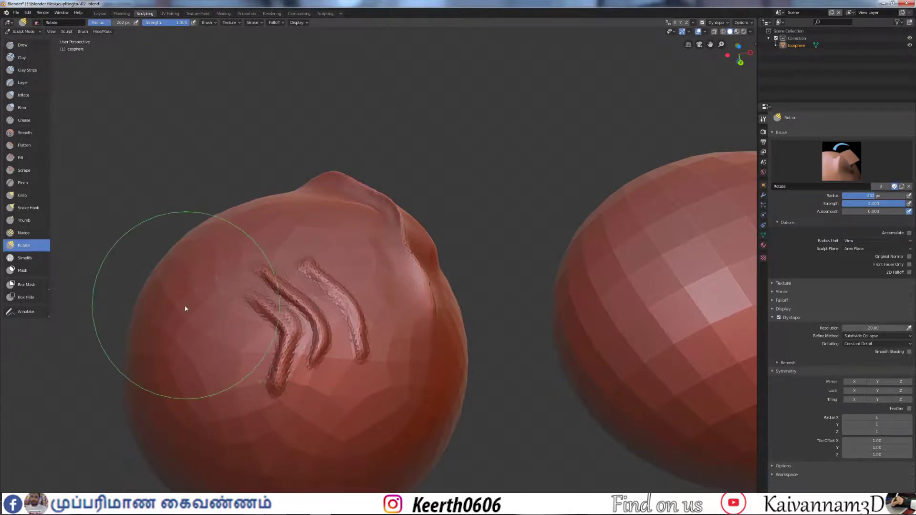
Paint a mask over a patch on the middle sphere's underside with the Mask brush at 83 px radius and 0.500 strength.
{"action": "left_click", "coordinate": [16, 271]}
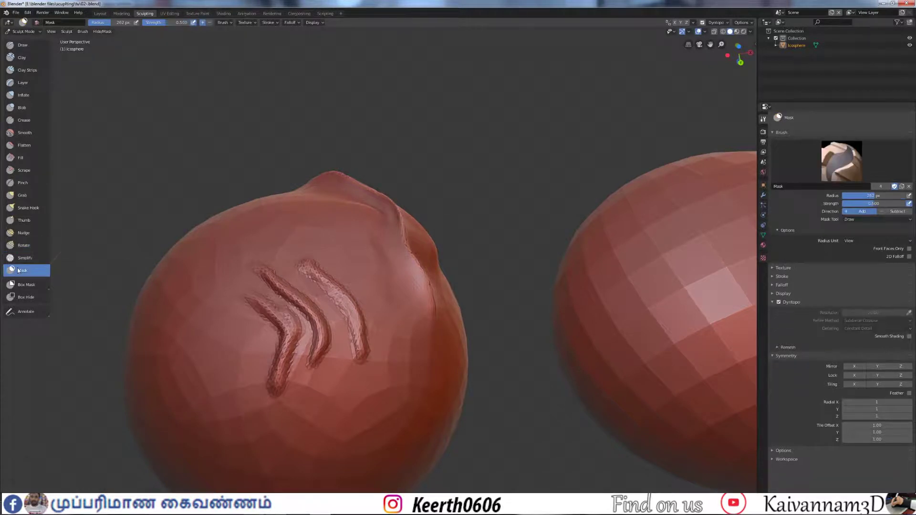
{"action": "scroll", "coordinate": [215, 324], "scroll_direction": "down", "scroll_amount": 3}
{"action": "middle_click_drag", "start_coordinate": [508, 351], "coordinate": [342, 266]}
{"action": "scroll", "coordinate": [463, 345], "scroll_direction": "up", "scroll_amount": 3}
{"action": "scroll", "coordinate": [456, 347], "scroll_direction": "down", "scroll_amount": 2}
{"action": "middle_click_drag", "start_coordinate": [456, 347], "coordinate": [408, 297], "text": "shift"}
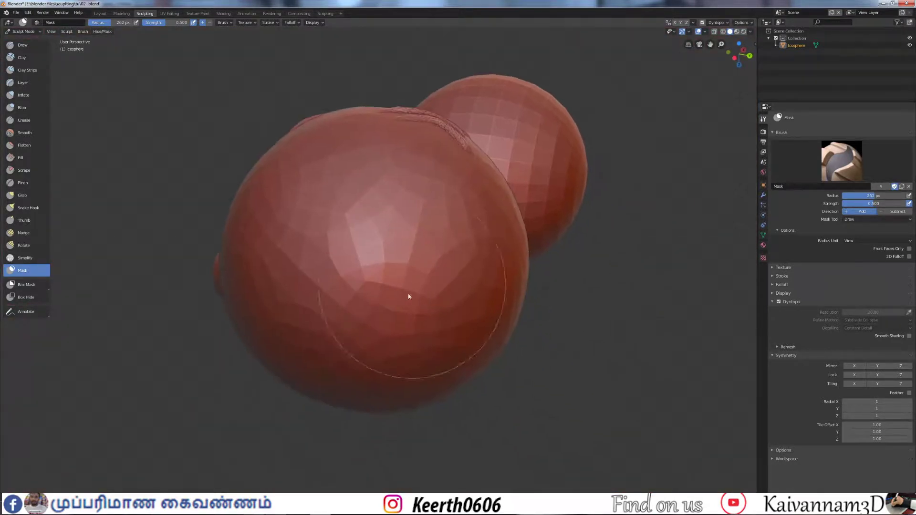
{"action": "key", "text": "s"}
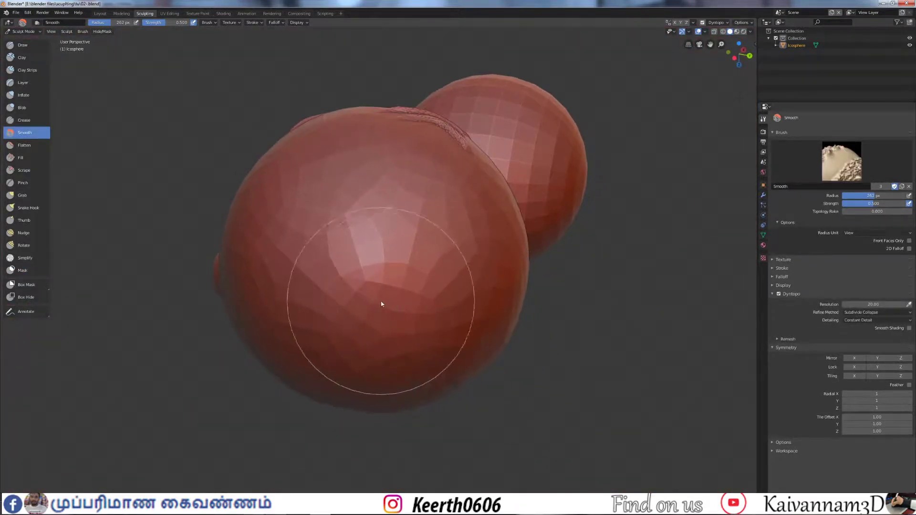
{"action": "right_click", "coordinate": [451, 249]}
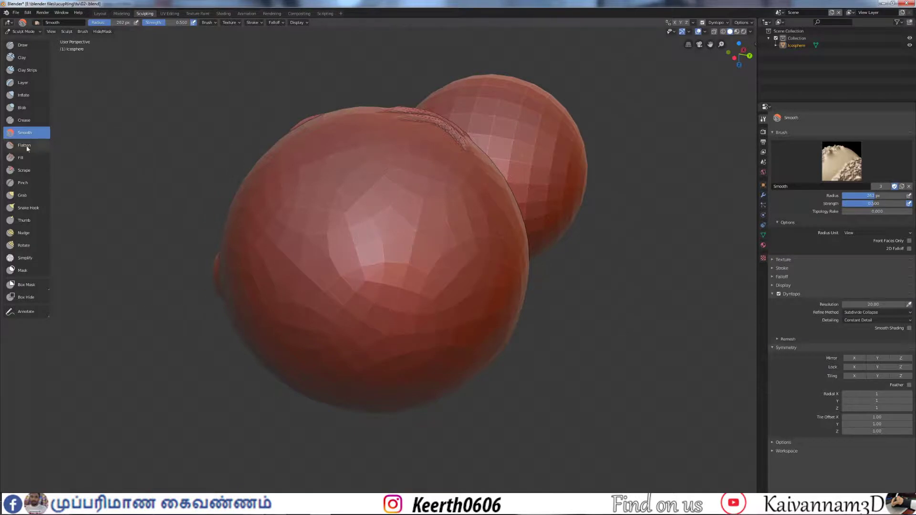
{"action": "left_click", "coordinate": [19, 271]}
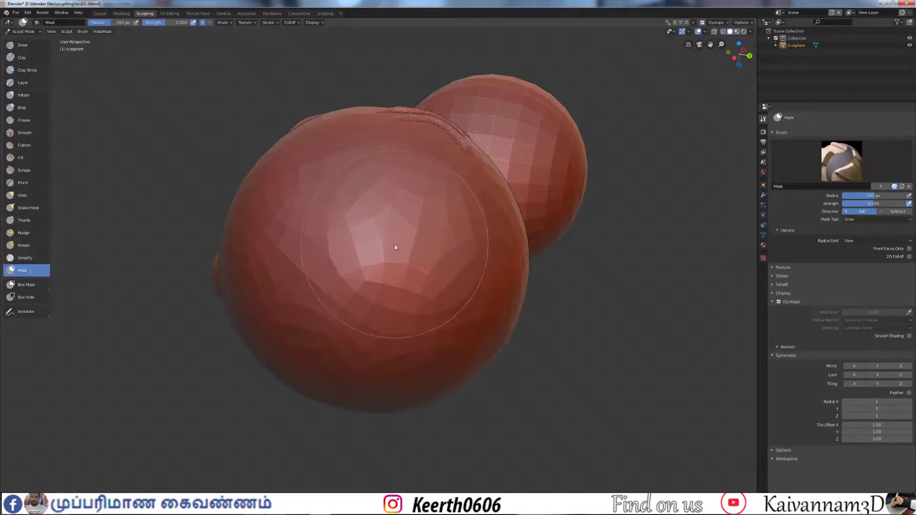
{"action": "key", "text": "f"}
{"action": "left_click", "coordinate": [329, 246]}
{"action": "mouse_move", "coordinate": [389, 232]}
{"action": "left_mouse_down"}
{"action": "mouse_move", "coordinate": [393, 274]}
{"action": "mouse_move", "coordinate": [409, 272]}
{"action": "mouse_move", "coordinate": [364, 231]}
{"action": "mouse_move", "coordinate": [342, 301]}
{"action": "mouse_move", "coordinate": [384, 317]}
{"action": "mouse_move", "coordinate": [364, 204]}
{"action": "mouse_move", "coordinate": [414, 333]}
{"action": "mouse_move", "coordinate": [396, 247]}
{"action": "left_mouse_up"}
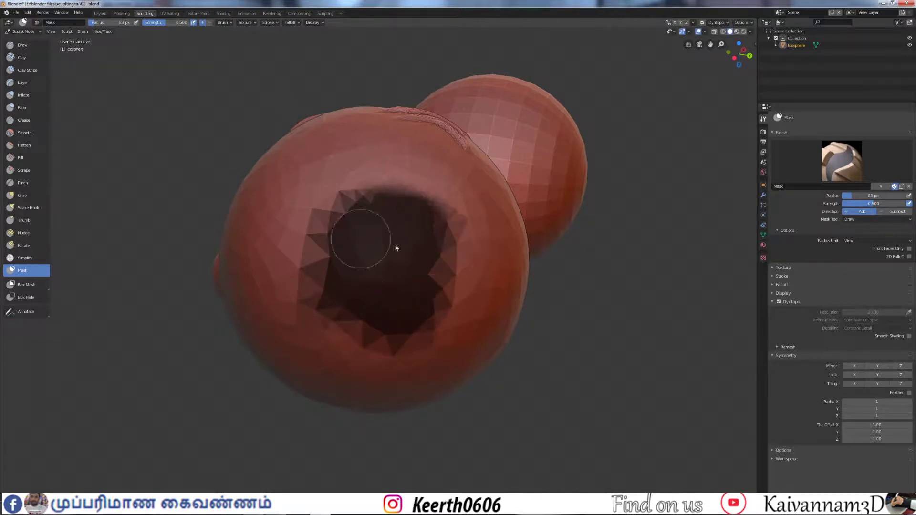
Try the Draw brush at about 250 px radius and 0.500 strength over the masked patch, and undo both the stroke and the mask.
{"action": "left_click", "coordinate": [20, 48]}
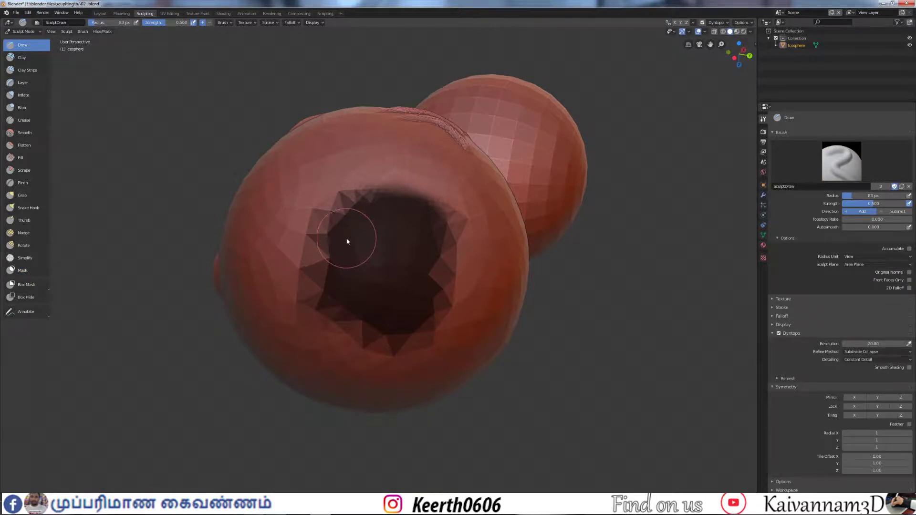
{"action": "key", "text": "f"}
{"action": "left_click", "coordinate": [407, 236]}
{"action": "mouse_move", "coordinate": [374, 240]}
{"action": "left_mouse_down"}
{"action": "mouse_move", "coordinate": [406, 247]}
{"action": "mouse_move", "coordinate": [354, 302]}
{"action": "mouse_move", "coordinate": [311, 321]}
{"action": "mouse_move", "coordinate": [356, 285]}
{"action": "mouse_move", "coordinate": [417, 301]}
{"action": "mouse_move", "coordinate": [345, 216]}
{"action": "mouse_move", "coordinate": [380, 255]}
{"action": "left_mouse_up"}
{"action": "key", "text": "ctrl+z"}
{"action": "key", "text": "ctrl+z"}
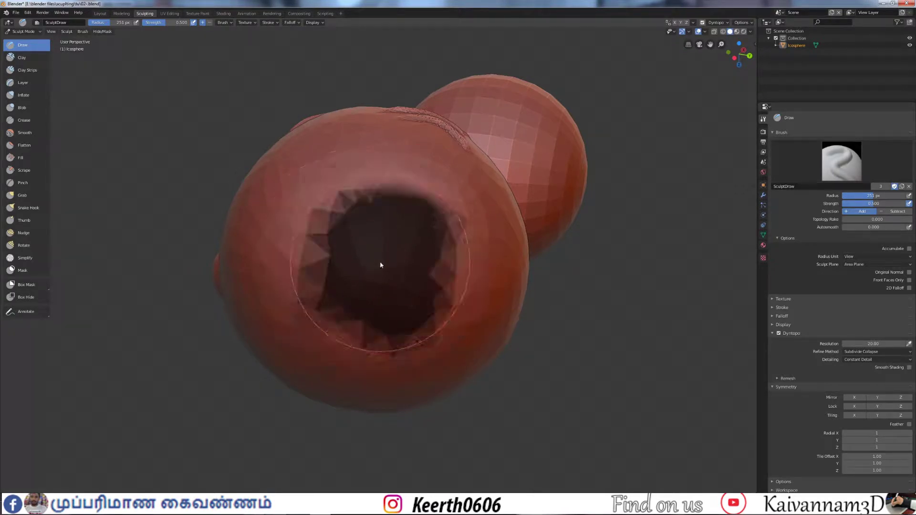
Mask an irregular patch on the middle sphere's underside with the Mask brush at 99 px radius and 0.500 strength.
{"action": "left_click", "coordinate": [21, 269]}
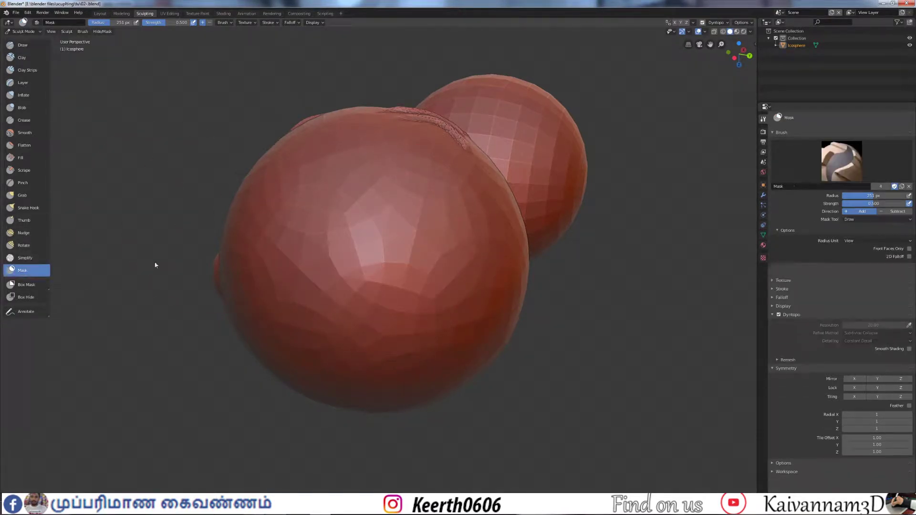
{"action": "key", "text": "f"}
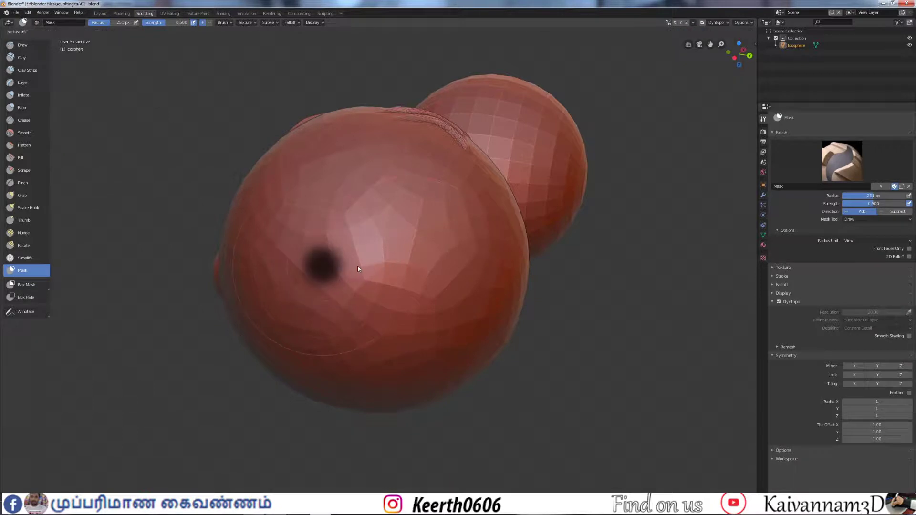
{"action": "left_click", "coordinate": [357, 265]}
{"action": "mouse_move", "coordinate": [397, 223]}
{"action": "left_mouse_down"}
{"action": "mouse_move", "coordinate": [414, 275]}
{"action": "mouse_move", "coordinate": [421, 254]}
{"action": "mouse_move", "coordinate": [414, 310]}
{"action": "mouse_move", "coordinate": [438, 284]}
{"action": "mouse_move", "coordinate": [382, 280]}
{"action": "mouse_move", "coordinate": [427, 293]}
{"action": "mouse_move", "coordinate": [403, 286]}
{"action": "left_mouse_up"}
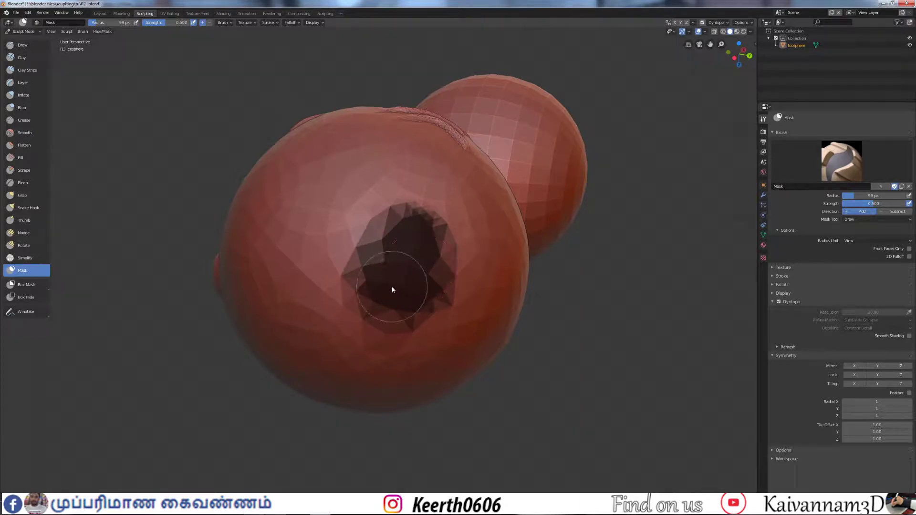
{"action": "mouse_move", "coordinate": [399, 237]}
{"action": "left_mouse_down"}
{"action": "mouse_move", "coordinate": [430, 257]}
{"action": "mouse_move", "coordinate": [357, 272]}
{"action": "left_mouse_up"}
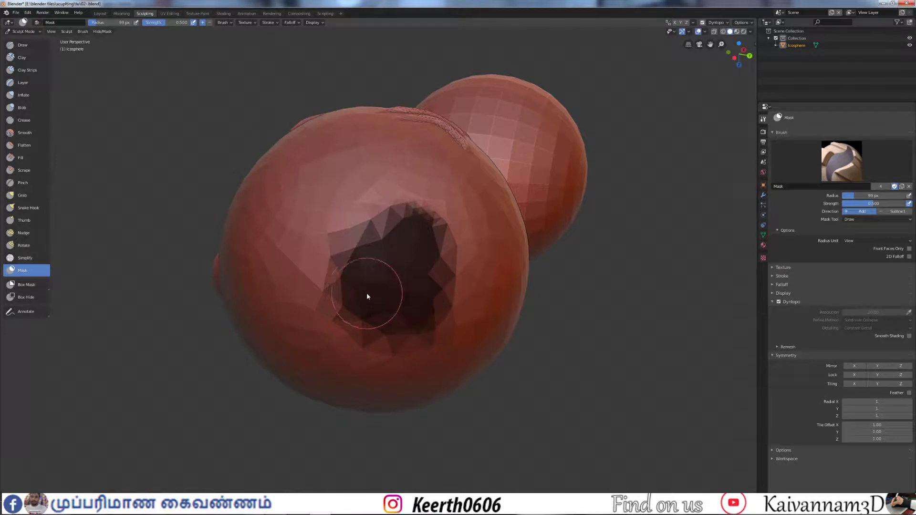
Invert the mask to raise only the exposed patch with the Draw brush at 99 px radius and 0.500 strength, clearing the mask at the end.
{"action": "key", "text": "ctrl+i"}
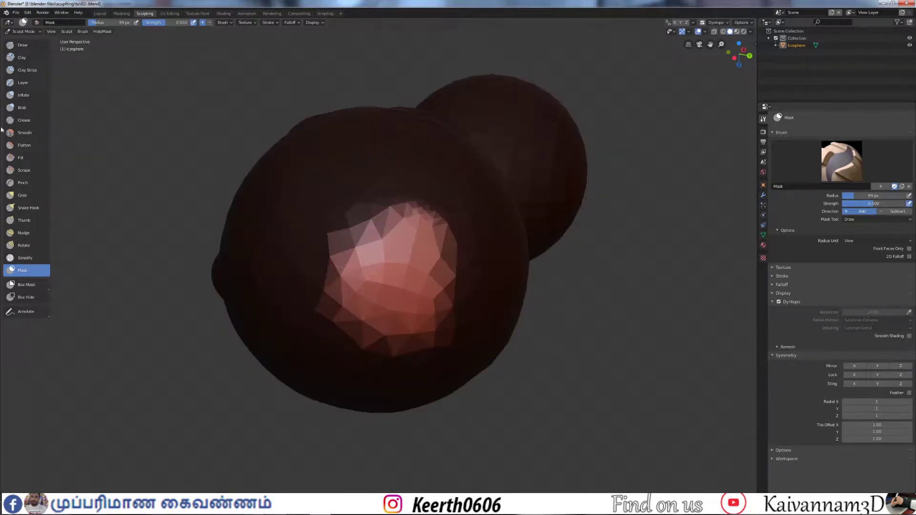
{"action": "key", "text": "x"}
{"action": "mouse_move", "coordinate": [412, 232]}
{"action": "left_mouse_down"}
{"action": "mouse_move", "coordinate": [407, 290]}
{"action": "mouse_move", "coordinate": [419, 203]}
{"action": "mouse_move", "coordinate": [351, 217]}
{"action": "mouse_move", "coordinate": [386, 282]}
{"action": "mouse_move", "coordinate": [424, 217]}
{"action": "mouse_move", "coordinate": [379, 250]}
{"action": "mouse_move", "coordinate": [358, 316]}
{"action": "mouse_move", "coordinate": [389, 287]}
{"action": "left_mouse_up"}
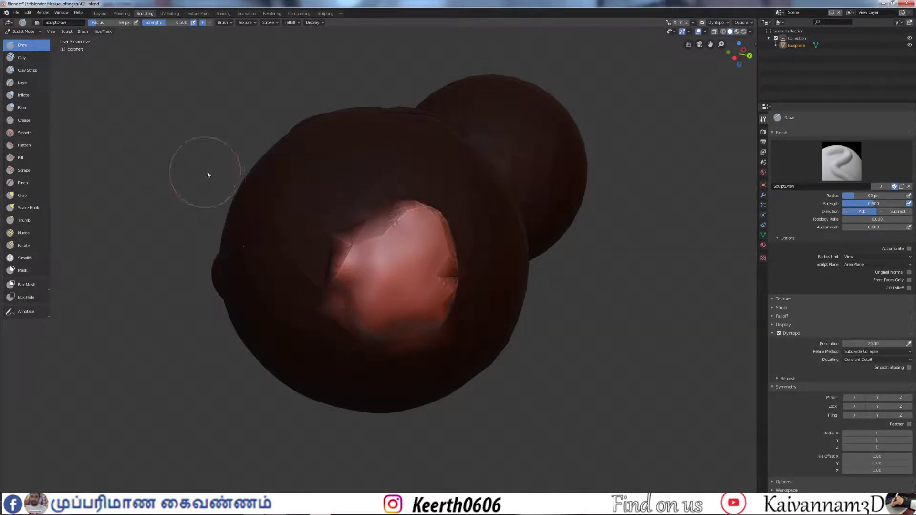
{"action": "key", "text": "alt+m"}
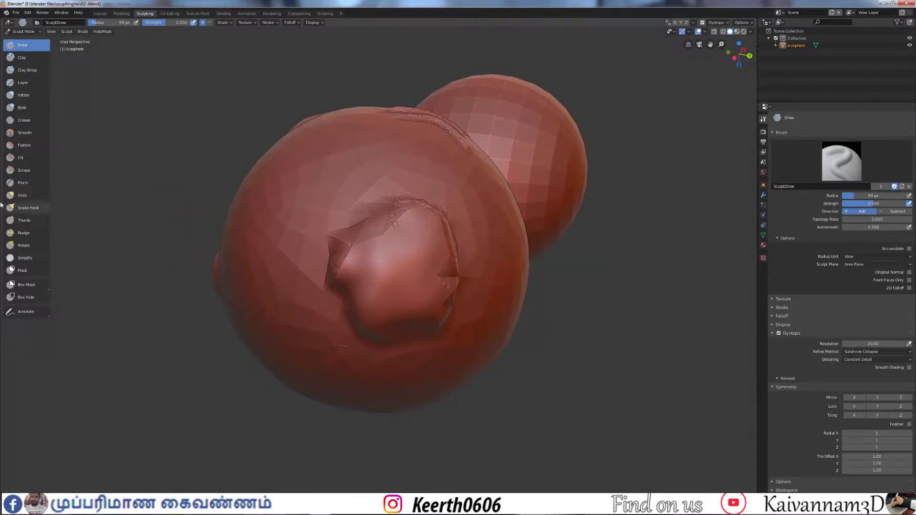
Mask a large rectangular region spanning parts of all three spheres with Box Mask.
{"action": "left_click", "coordinate": [24, 271]}
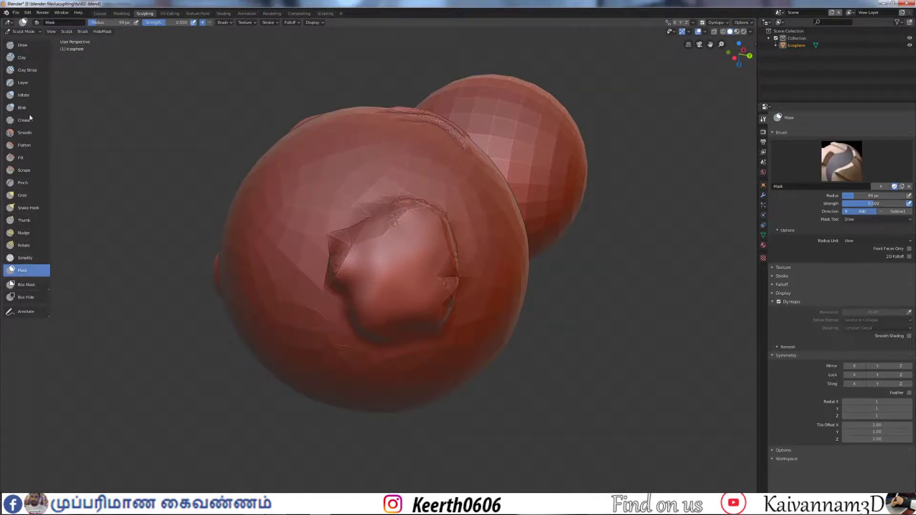
{"action": "left_click", "coordinate": [94, 31]}
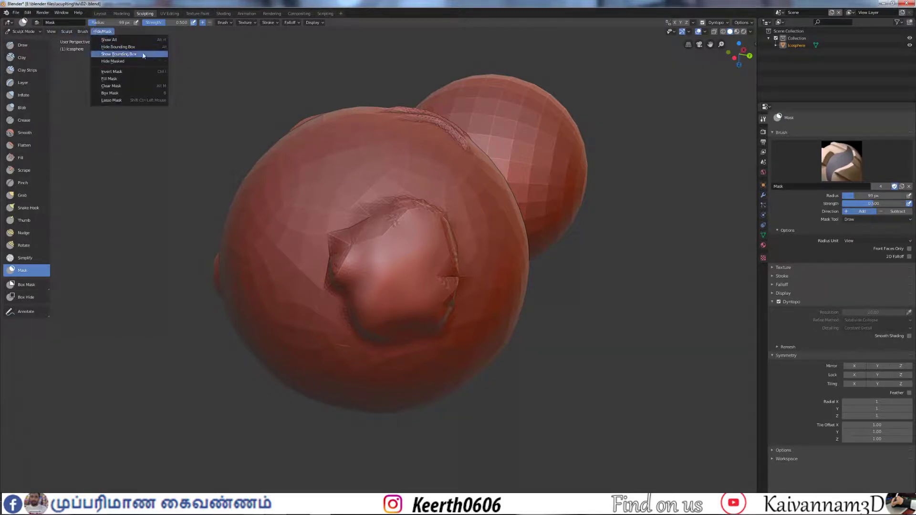
{"action": "left_click", "coordinate": [26, 285]}
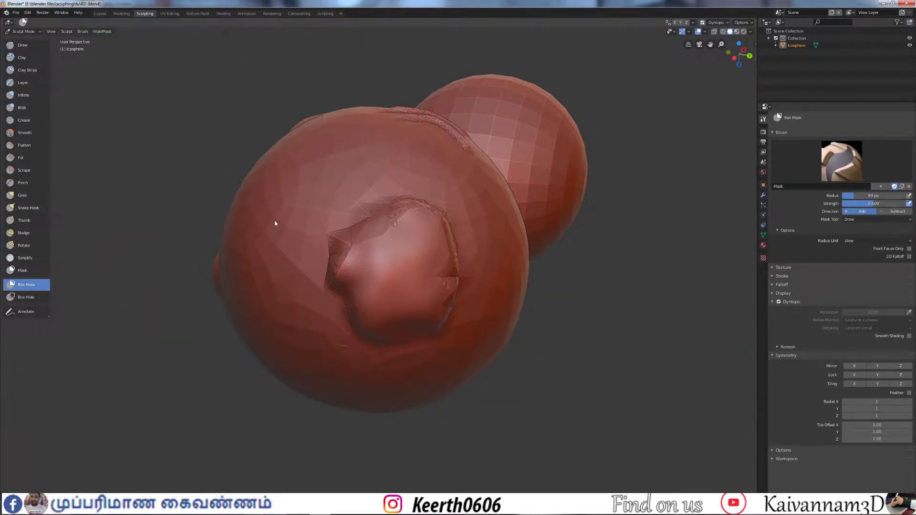
{"action": "scroll", "coordinate": [274, 219], "scroll_direction": "down", "scroll_amount": 5}
{"action": "left_click_drag", "start_coordinate": [202, 94], "coordinate": [430, 370]}
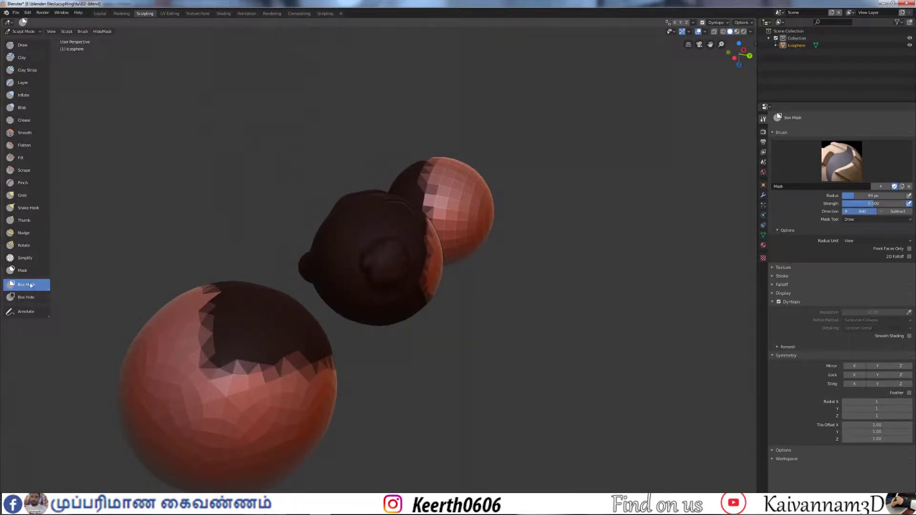
{"action": "middle_click_drag", "start_coordinate": [277, 216], "coordinate": [410, 229]}
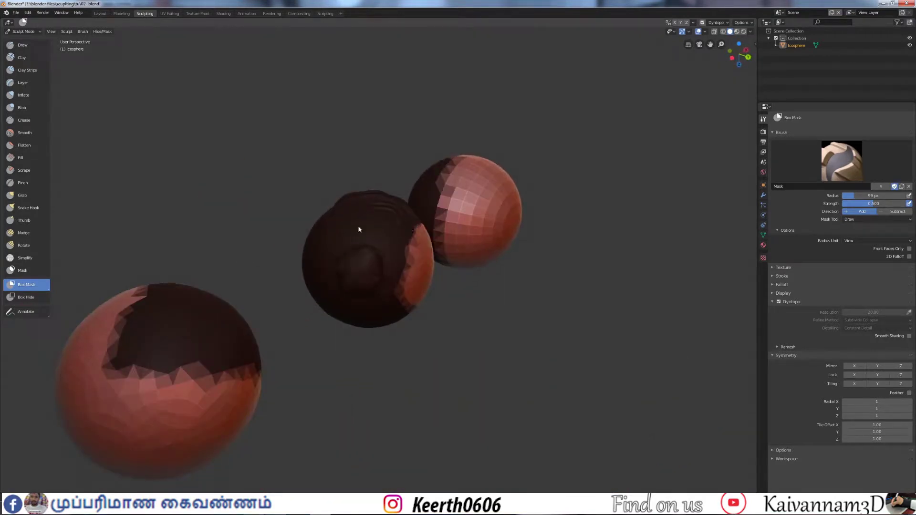
Clear the box mask and hide the left half of the middle sphere with Box Hide.
{"action": "left_click", "coordinate": [13, 297]}
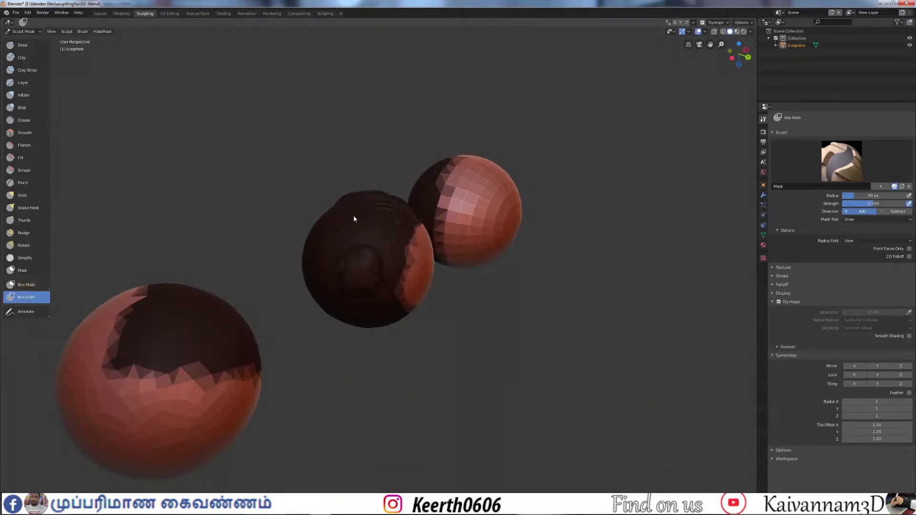
{"action": "key", "text": "alt+m"}
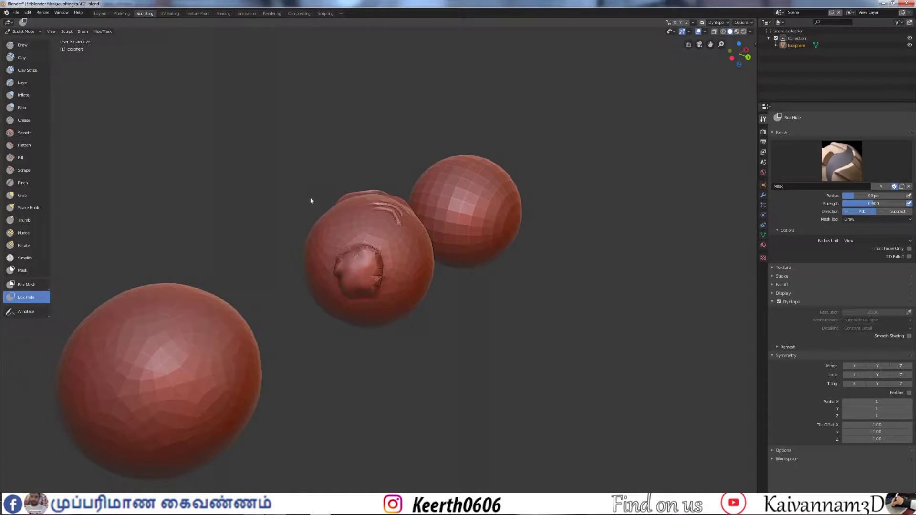
{"action": "scroll", "coordinate": [310, 200], "scroll_direction": "up", "scroll_amount": 4}
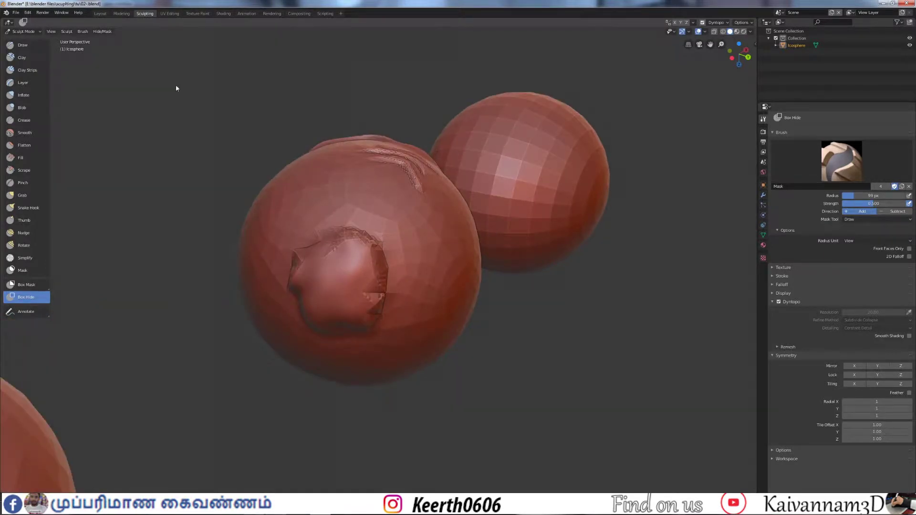
{"action": "left_click_drag", "start_coordinate": [176, 86], "coordinate": [374, 411]}
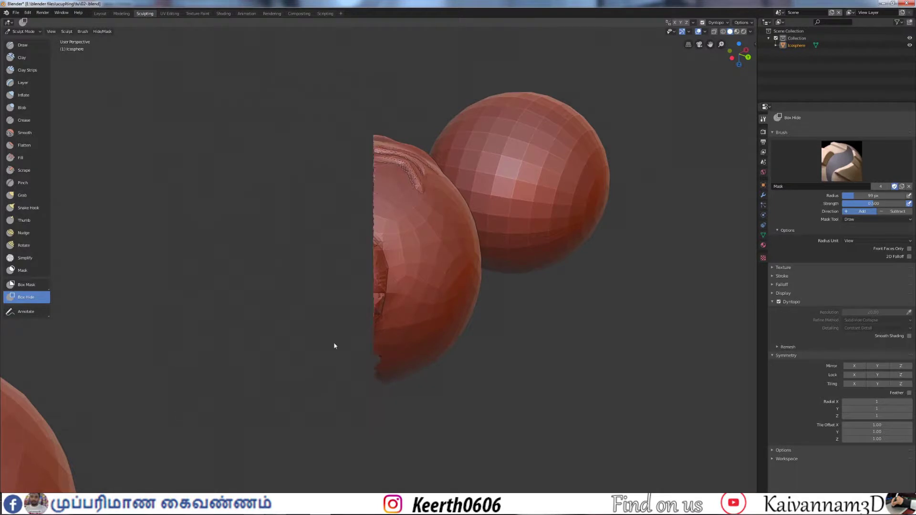
{"action": "middle_click_drag", "start_coordinate": [306, 220], "coordinate": [456, 319]}
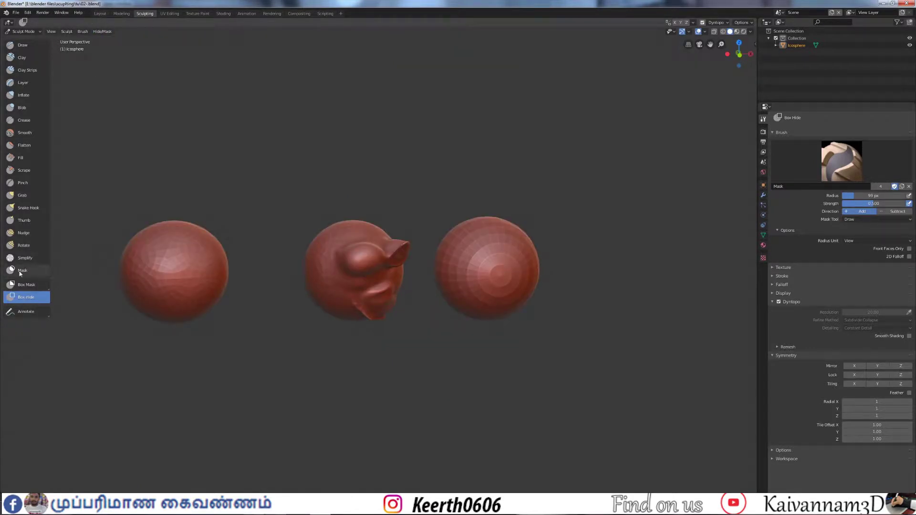
Stroke the Simplify brush at 220 px radius and 0.500 strength over the middle sphere's round bump in wireframe shading, returning to solid shading.
{"action": "left_click", "coordinate": [25, 258]}
{"action": "scroll", "coordinate": [374, 312], "scroll_direction": "up", "scroll_amount": 3}
{"action": "scroll", "coordinate": [374, 312], "scroll_direction": "down", "scroll_amount": 2}
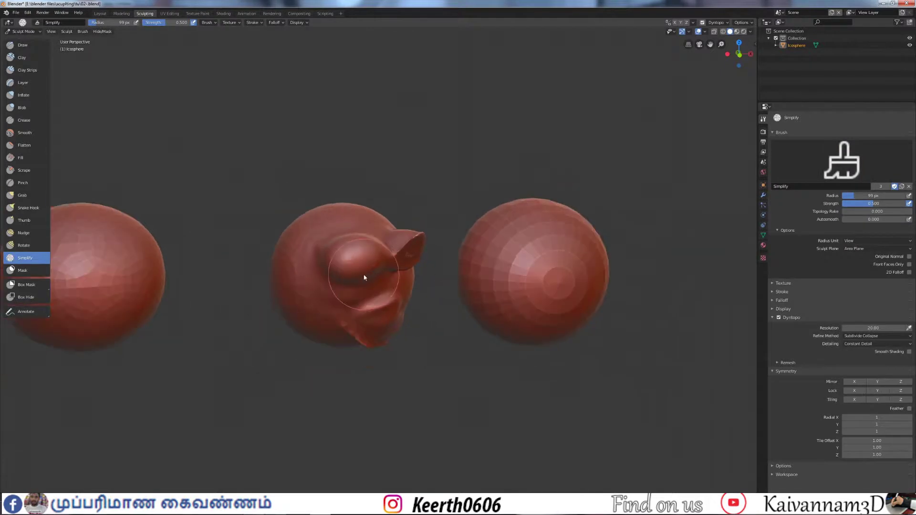
{"action": "middle_click_drag", "start_coordinate": [364, 278], "coordinate": [338, 287]}
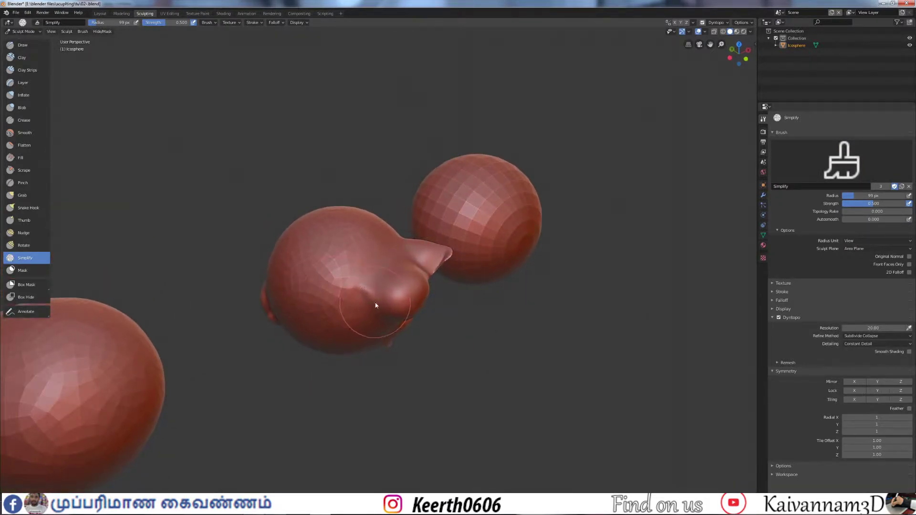
{"action": "key", "text": "f"}
{"action": "left_click", "coordinate": [422, 293]}
{"action": "mouse_move", "coordinate": [352, 274]}
{"action": "middle_mouse_down"}
{"action": "mouse_move", "coordinate": [335, 251]}
{"action": "mouse_move", "coordinate": [350, 263]}
{"action": "middle_mouse_up"}
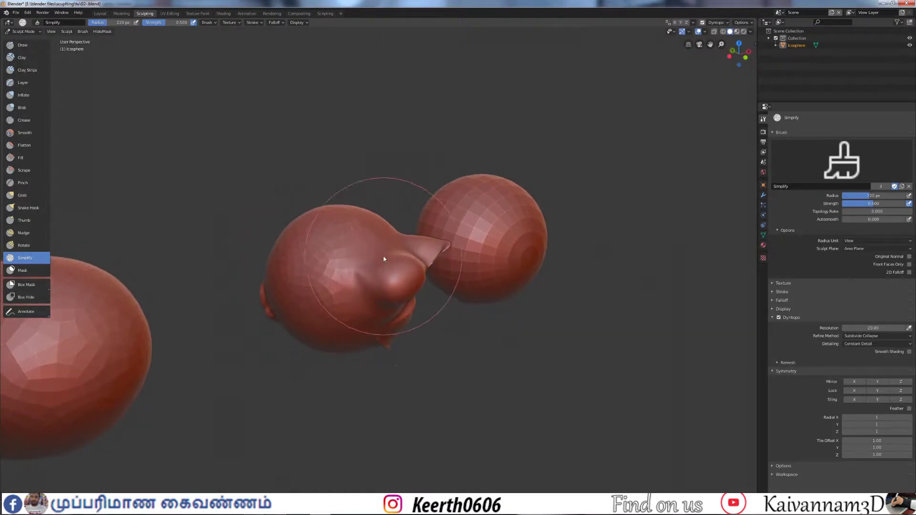
{"action": "middle_click_drag", "start_coordinate": [317, 191], "coordinate": [369, 284]}
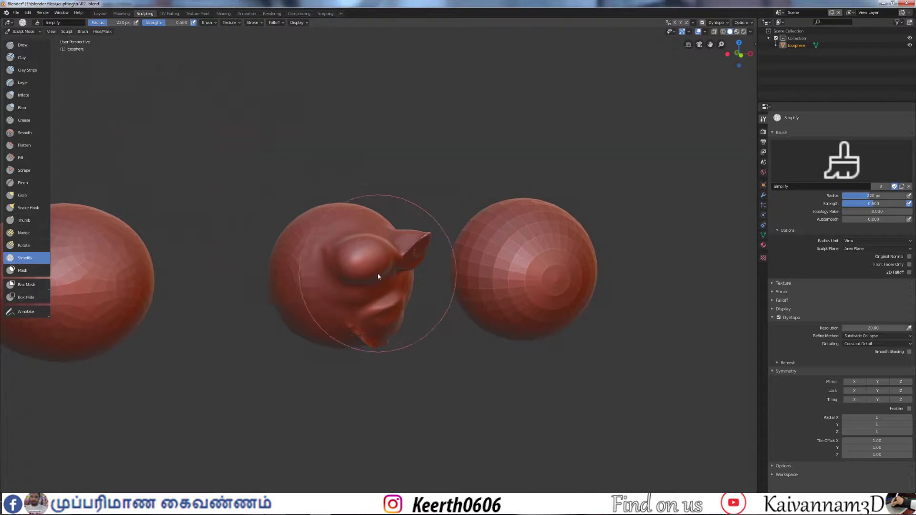
{"action": "scroll", "coordinate": [378, 272], "scroll_direction": "up", "scroll_amount": 3}
{"action": "key", "text": "shift+z"}
{"action": "mouse_move", "coordinate": [365, 277]}
{"action": "left_mouse_down"}
{"action": "mouse_move", "coordinate": [317, 235]}
{"action": "mouse_move", "coordinate": [315, 292]}
{"action": "mouse_move", "coordinate": [319, 248]}
{"action": "mouse_move", "coordinate": [290, 270]}
{"action": "mouse_move", "coordinate": [196, 262]}
{"action": "mouse_move", "coordinate": [316, 251]}
{"action": "left_mouse_up"}
{"action": "key", "text": "shift+z"}
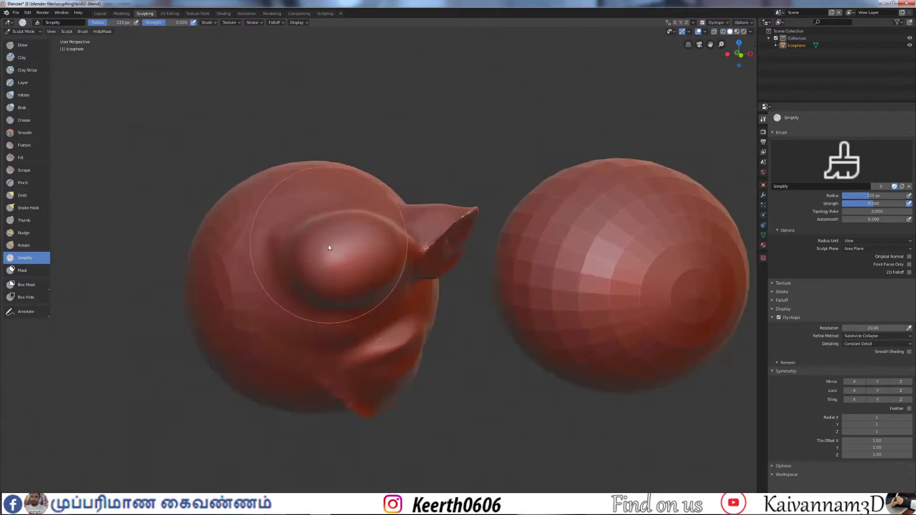
Stroke the Simplify brush at 220 px radius and 0.595 strength across the middle sphere's dense mesh in wireframe shading.
{"action": "mouse_move", "coordinate": [329, 244]}
{"action": "middle_mouse_down"}
{"action": "mouse_move", "coordinate": [300, 245]}
{"action": "mouse_move", "coordinate": [351, 271]}
{"action": "mouse_move", "coordinate": [390, 209]}
{"action": "middle_mouse_up"}
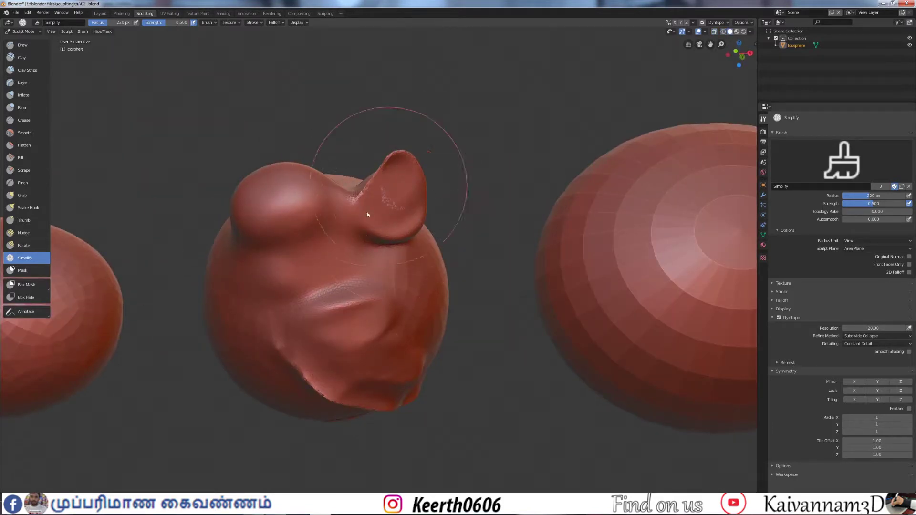
{"action": "scroll", "coordinate": [393, 197], "scroll_direction": "up", "scroll_amount": 5}
{"action": "scroll", "coordinate": [393, 201], "scroll_direction": "down", "scroll_amount": 2}
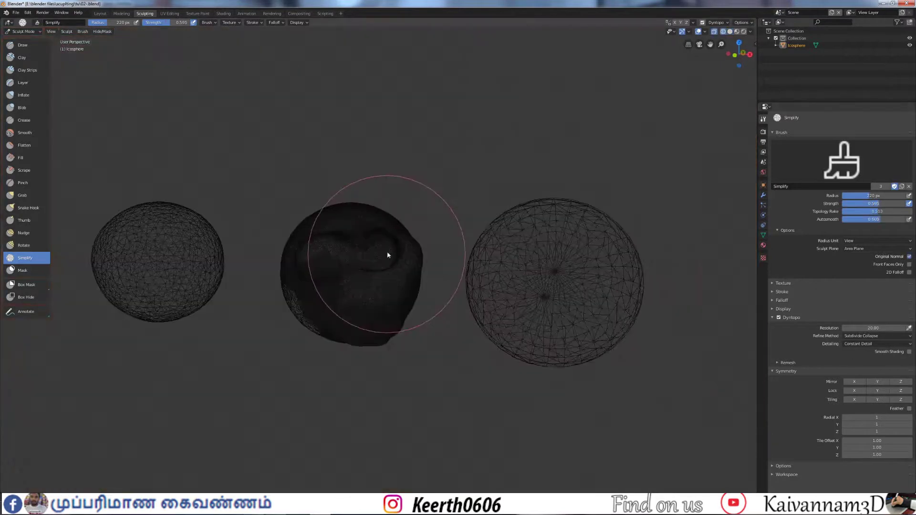
{"action": "left_click_drag", "start_coordinate": [388, 255], "coordinate": [314, 285]}
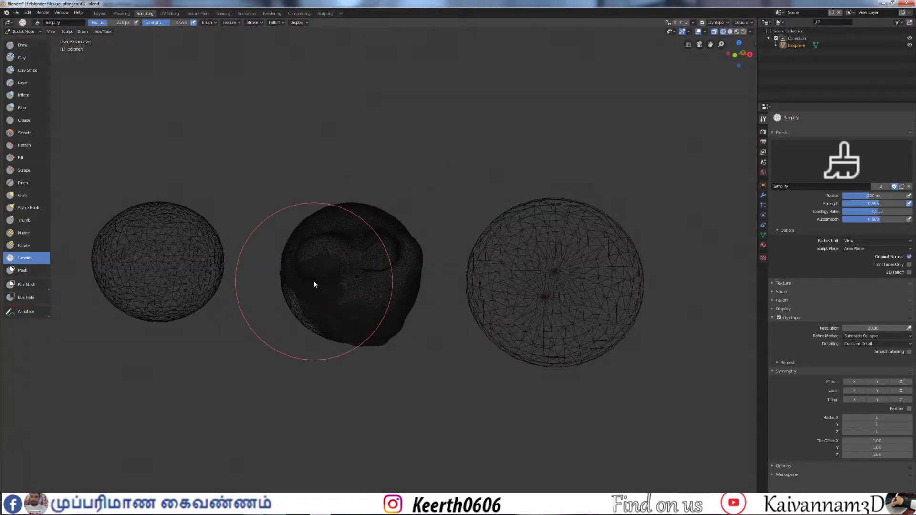
Set the Simplify brush strength to 0.000 and then to 0.925 for the middle sphere's dense wireframe mesh.
{"action": "key", "text": "shift+f"}
{"action": "left_click", "coordinate": [372, 270]}
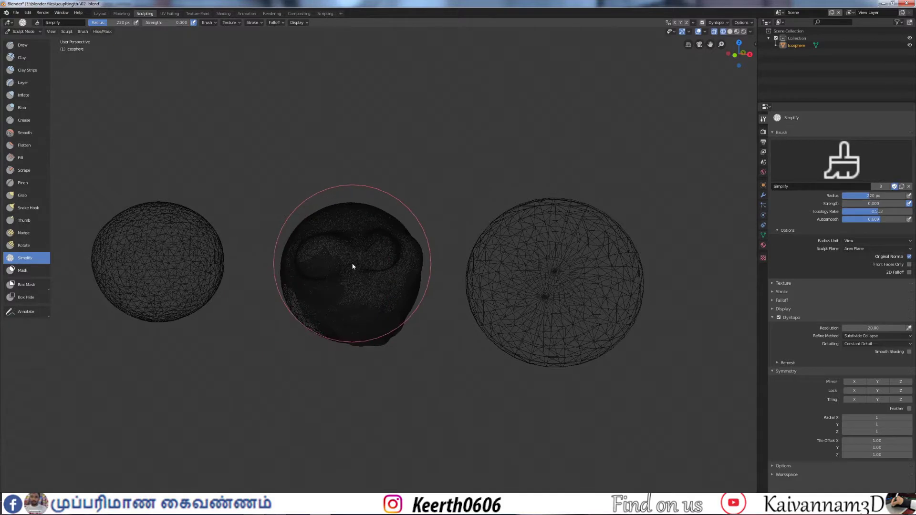
{"action": "key", "text": "shift+f"}
{"action": "left_click", "coordinate": [305, 275]}
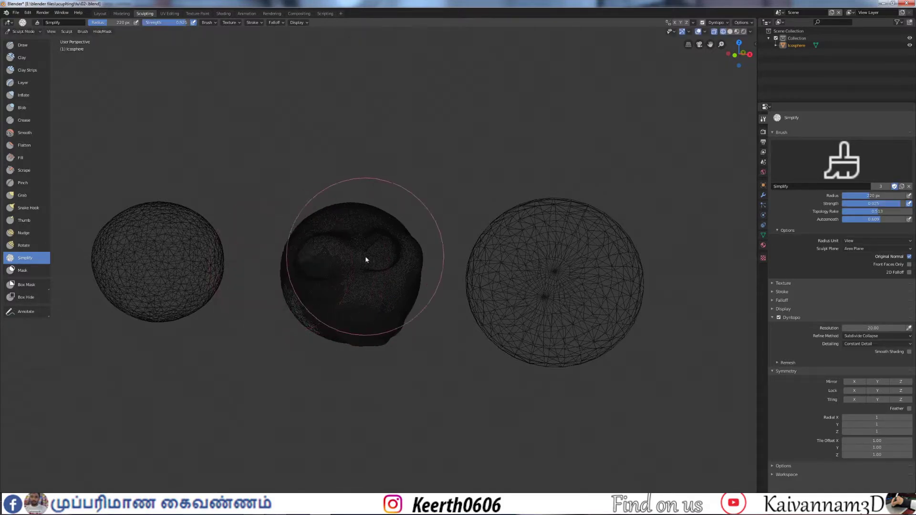
{"action": "scroll", "coordinate": [348, 267], "scroll_direction": "up", "scroll_amount": 5}
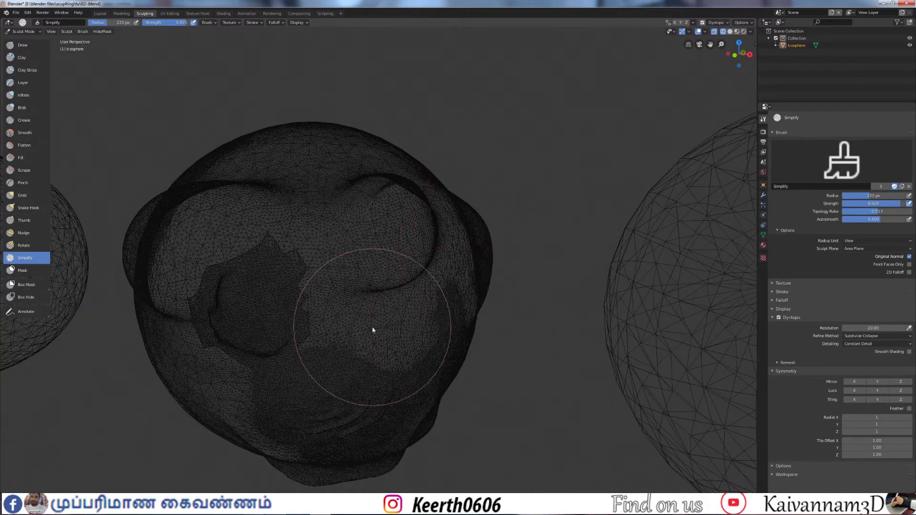
Return to solid shading and stroke the Simplify brush at 220 px radius and 0.925 strength over the middle sphere's pointed bump.
{"action": "key", "text": "shift+z"}
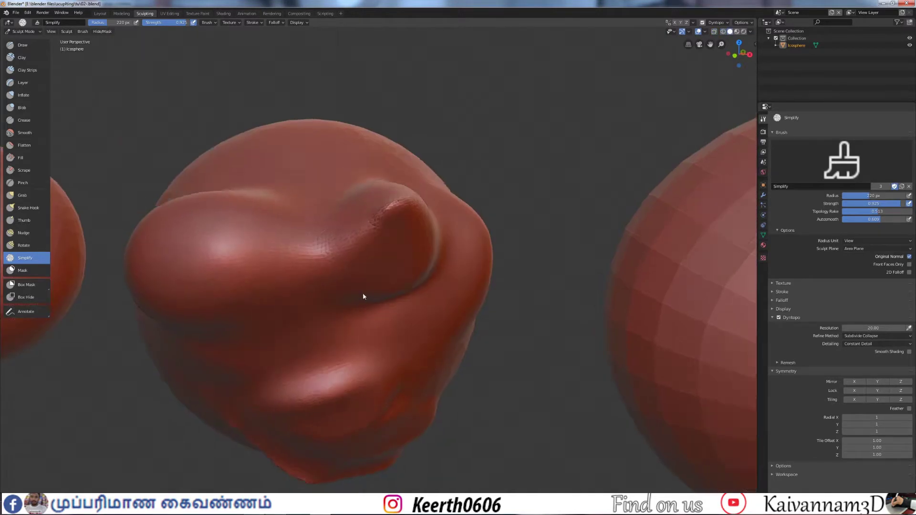
{"action": "mouse_move", "coordinate": [364, 298]}
{"action": "middle_mouse_down"}
{"action": "mouse_move", "coordinate": [316, 300]}
{"action": "mouse_move", "coordinate": [284, 269]}
{"action": "middle_mouse_up"}
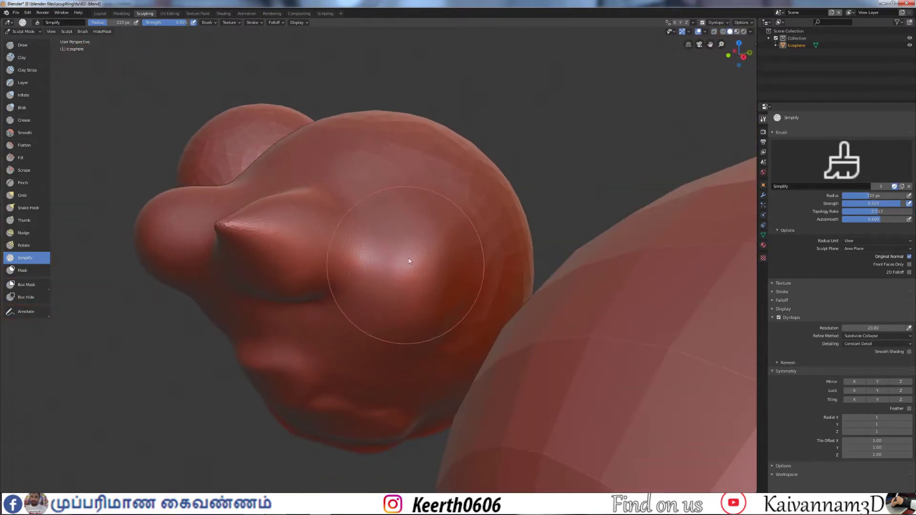
{"action": "left_click_drag", "start_coordinate": [232, 226], "coordinate": [235, 230]}
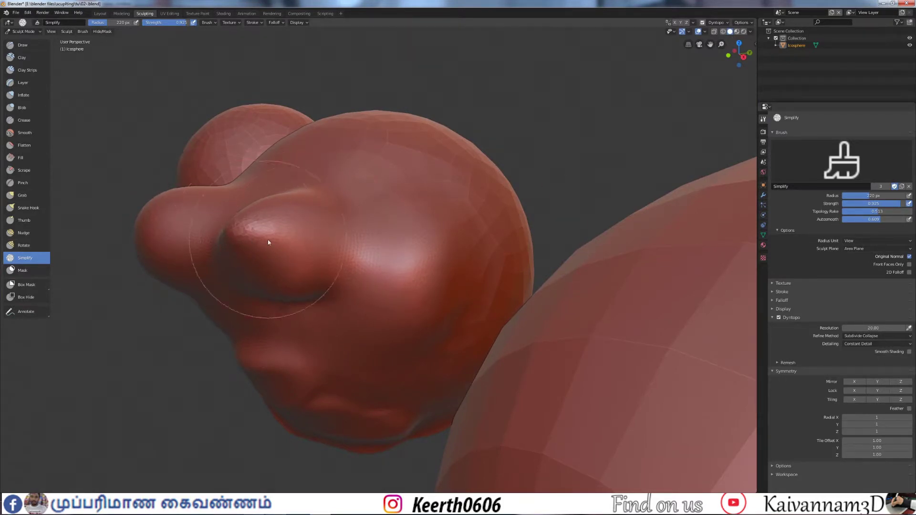
Switch to the Draw brush and examine the middle sphere's sculpted bumps and faceted back from several angles.
{"action": "left_click", "coordinate": [22, 45]}
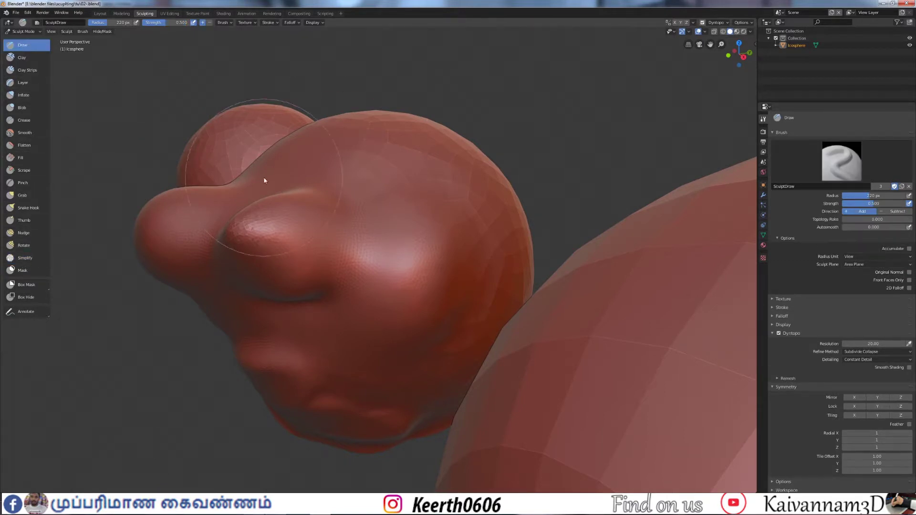
{"action": "middle_click_drag", "start_coordinate": [266, 174], "coordinate": [317, 262]}
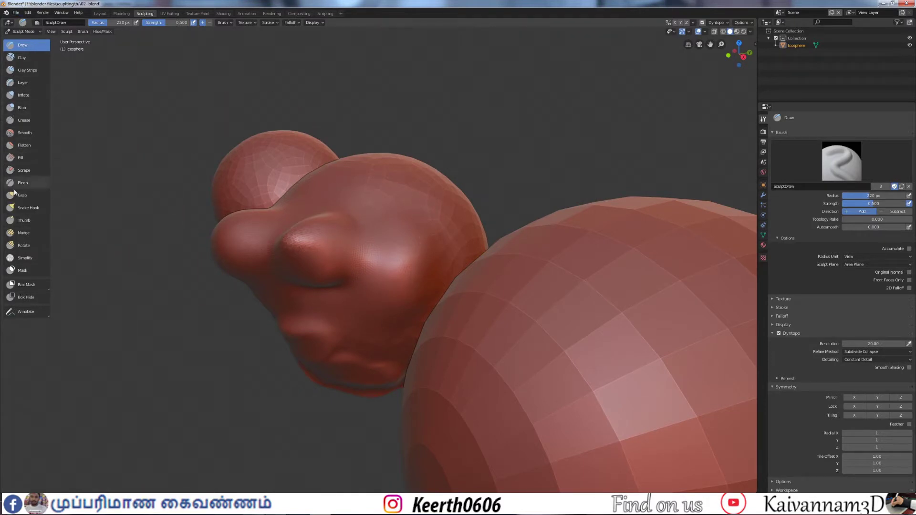
{"action": "mouse_move", "coordinate": [322, 245]}
{"action": "middle_mouse_down"}
{"action": "mouse_move", "coordinate": [282, 252]}
{"action": "mouse_move", "coordinate": [456, 323]}
{"action": "middle_mouse_up"}
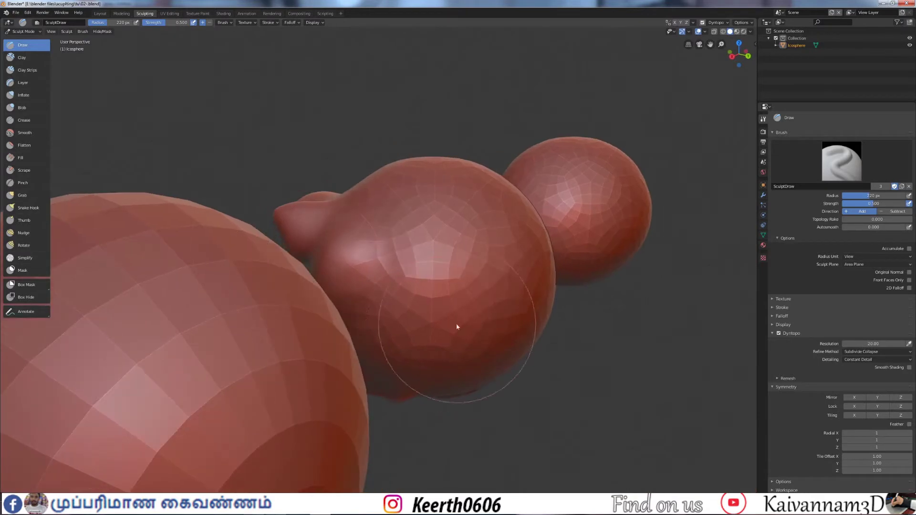
{"action": "mouse_move", "coordinate": [456, 322]}
{"action": "left_mouse_down"}
{"action": "mouse_move", "coordinate": [445, 225]}
{"action": "mouse_move", "coordinate": [432, 265]}
{"action": "mouse_move", "coordinate": [441, 269]}
{"action": "left_mouse_up"}
{"action": "mouse_move", "coordinate": [441, 269]}
{"action": "middle_mouse_down"}
{"action": "mouse_move", "coordinate": [466, 281]}
{"action": "mouse_move", "coordinate": [407, 256]}
{"action": "middle_mouse_up"}
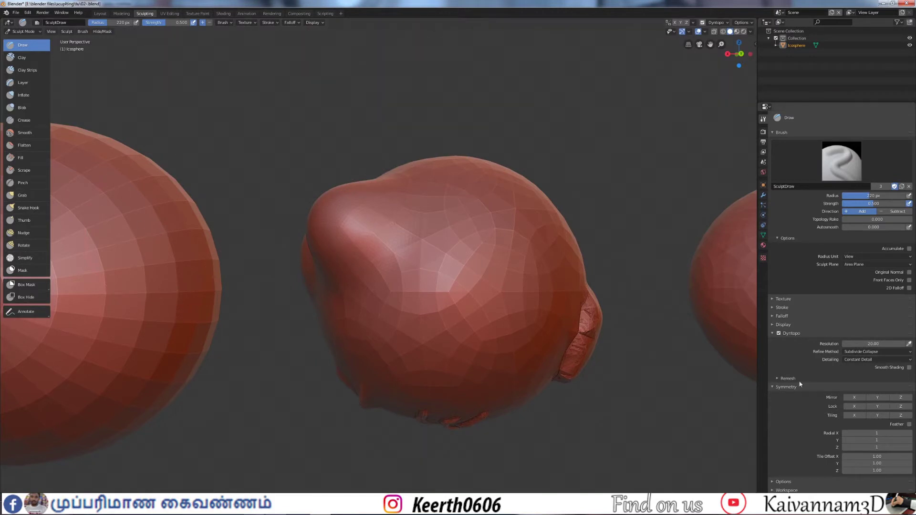
{"action": "scroll", "coordinate": [152, 159], "scroll_direction": "down", "scroll_amount": 1}
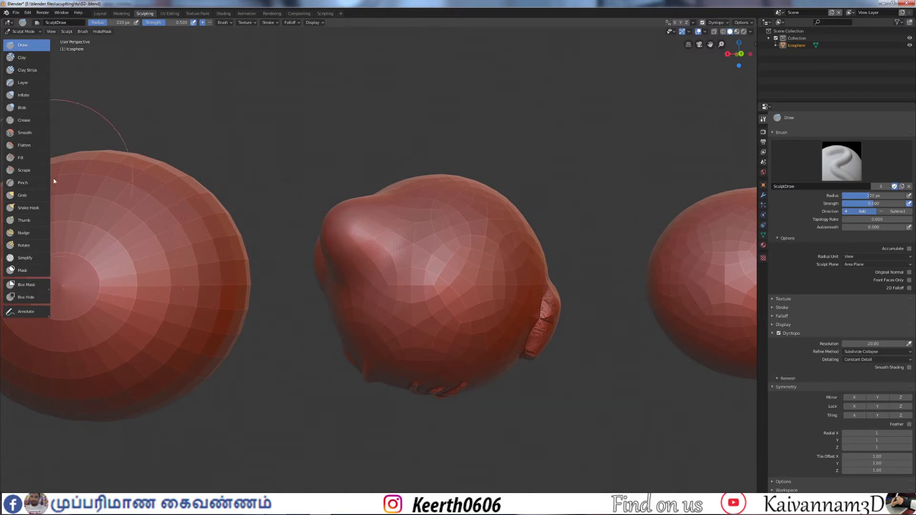
{"action": "middle_click_drag", "start_coordinate": [396, 217], "coordinate": [425, 270]}
{"action": "scroll", "coordinate": [461, 227], "scroll_direction": "up", "scroll_amount": 3}
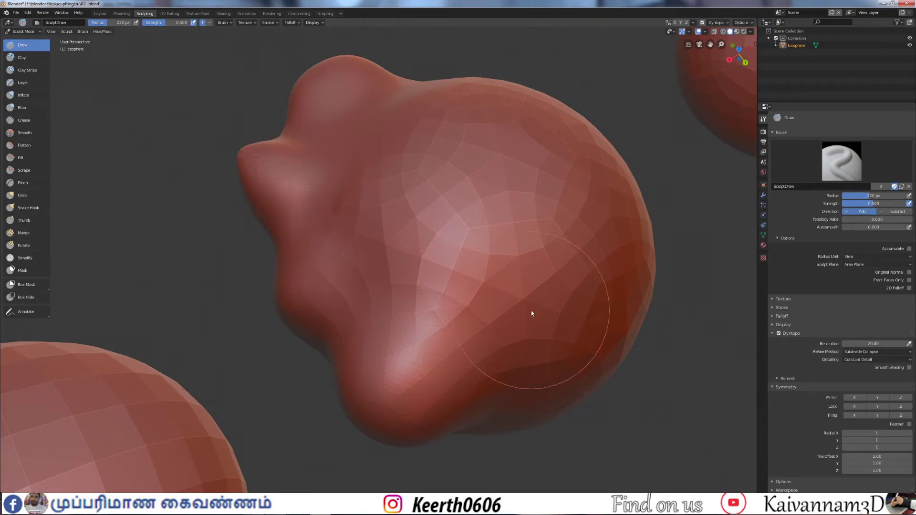
{"action": "middle_click_drag", "start_coordinate": [532, 313], "coordinate": [476, 291]}
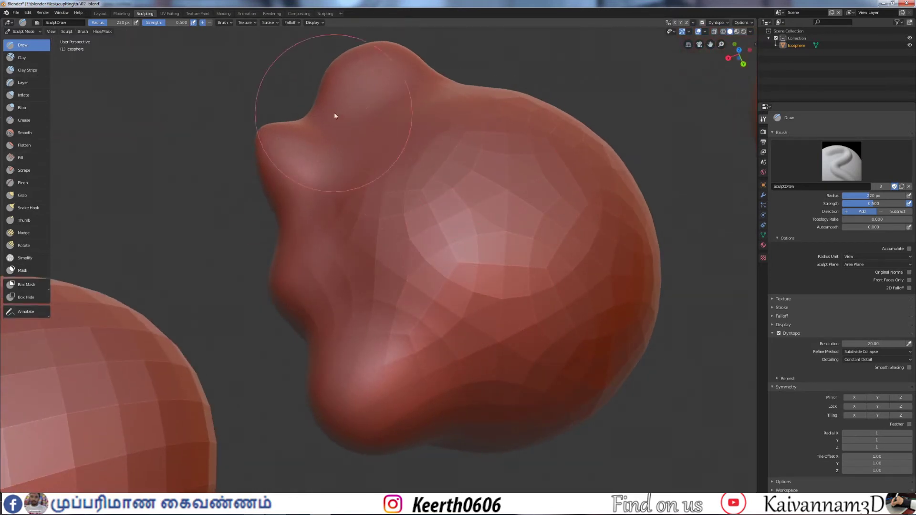